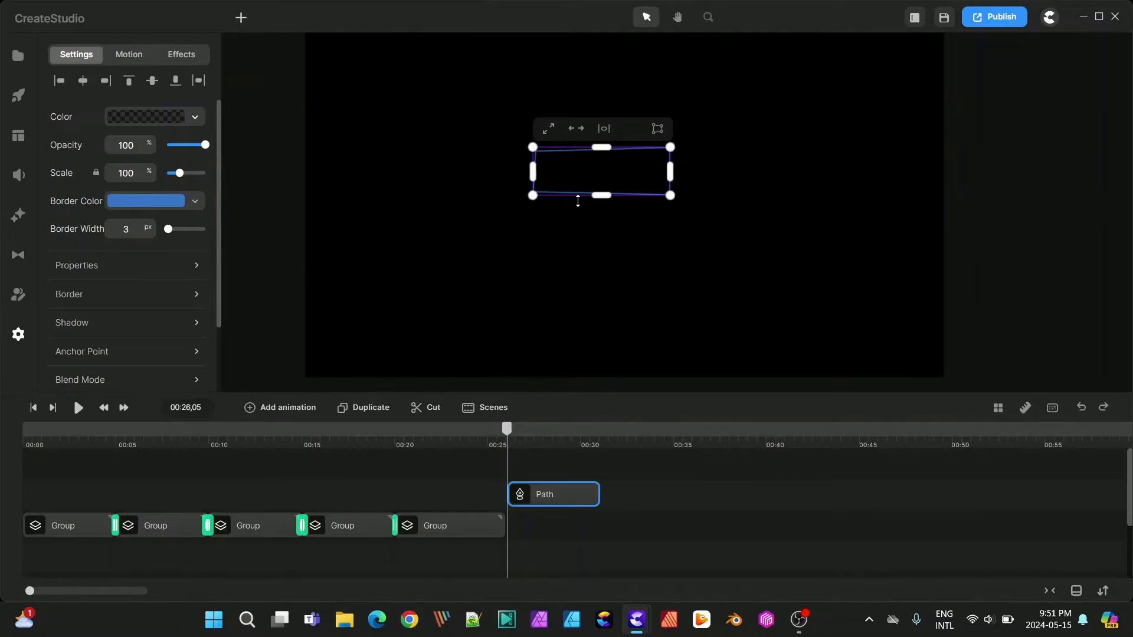
Step: Edit the four-sided path with the Pen tool, levelling its upper edge and bulging both short sides outward into curved ears
{"action": "left_click", "coordinate": [241, 17]}
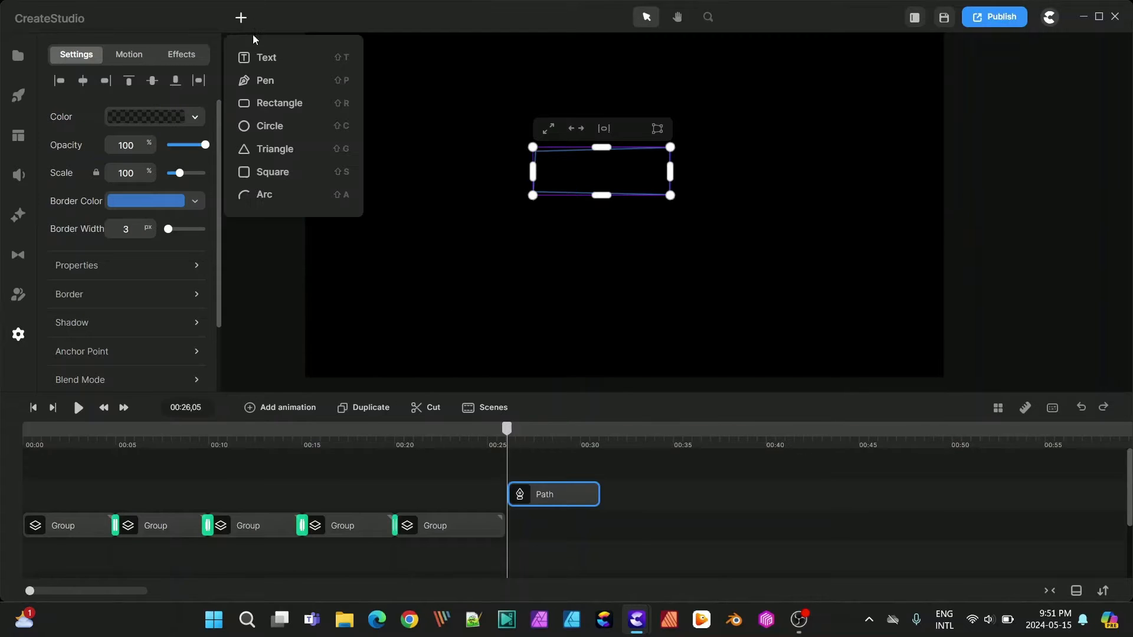
{"action": "left_click", "coordinate": [263, 80]}
{"action": "scroll", "coordinate": [600, 174], "scroll_direction": "up", "scroll_amount": 3}
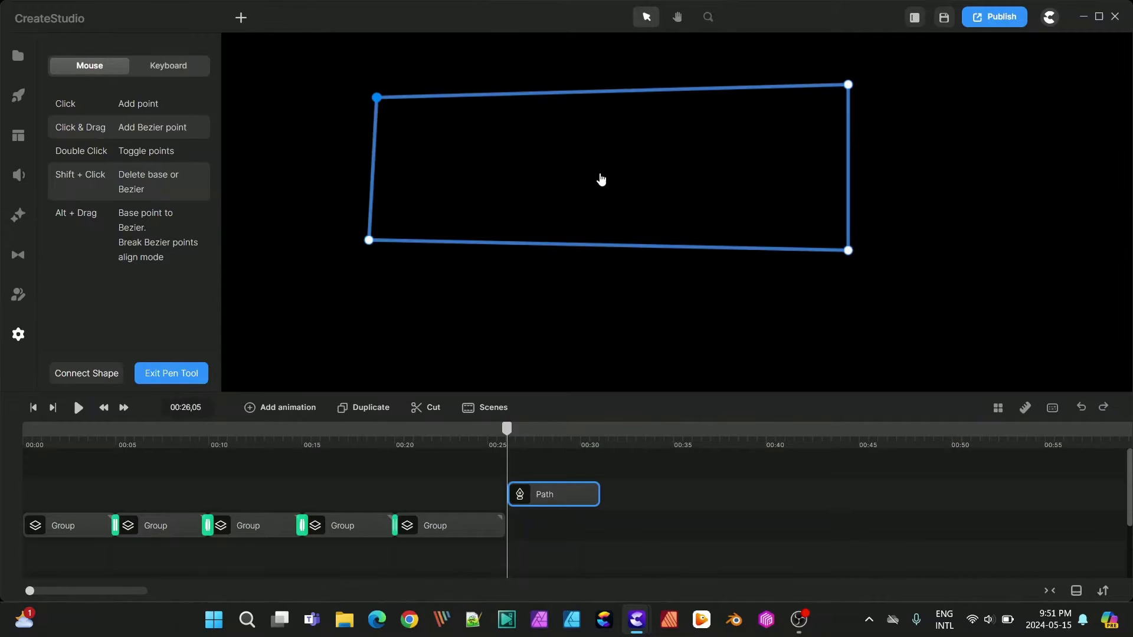
{"action": "left_click_drag", "start_coordinate": [847, 84], "coordinate": [840, 100]}
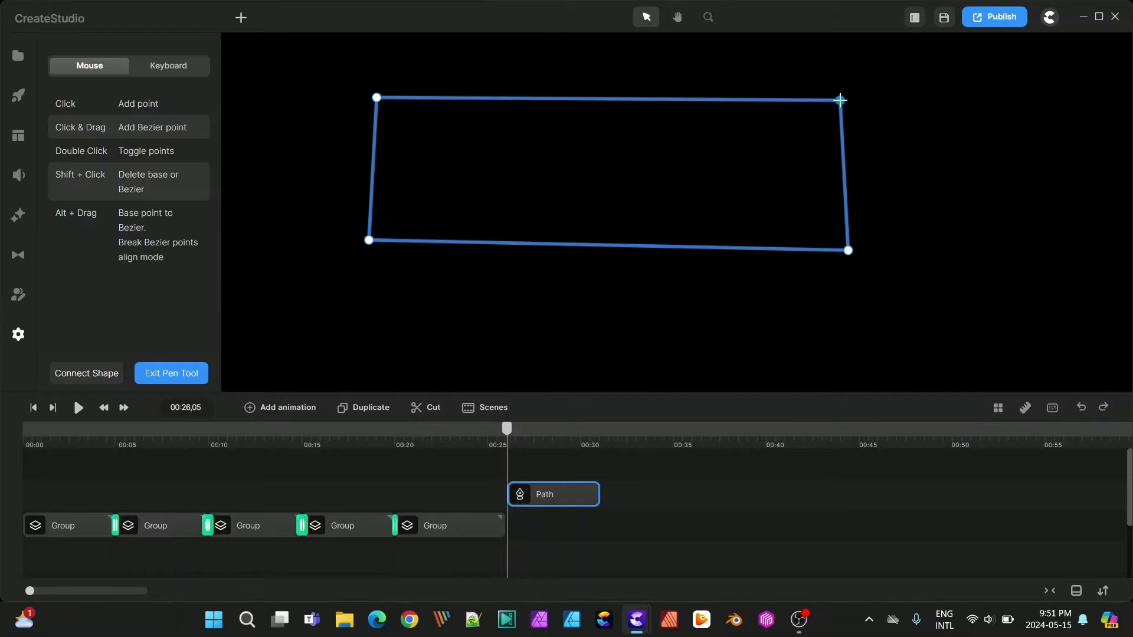
{"action": "left_click_drag", "start_coordinate": [845, 181], "coordinate": [931, 73]}
{"action": "left_click_drag", "start_coordinate": [924, 204], "coordinate": [888, 317]}
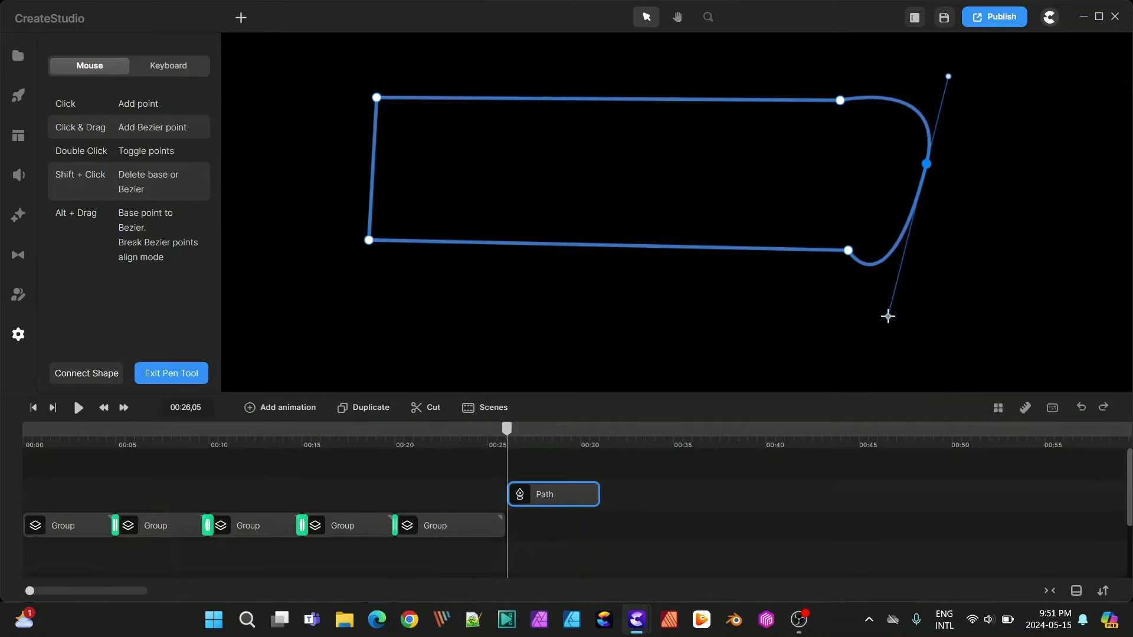
{"action": "left_click_drag", "start_coordinate": [374, 165], "coordinate": [300, 53]}
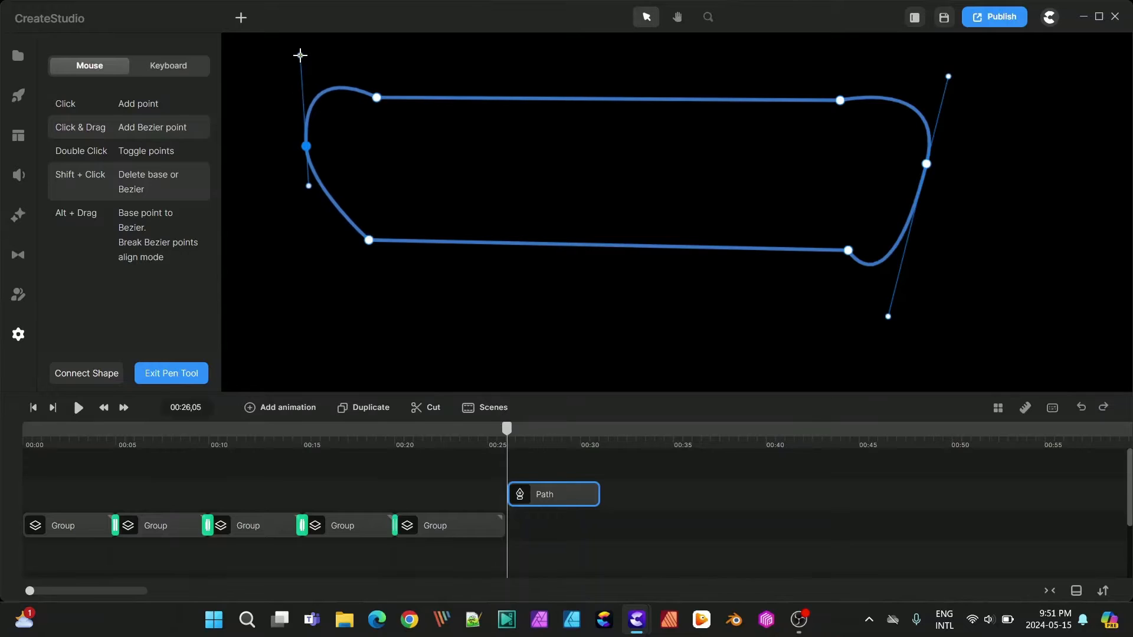
{"action": "left_click_drag", "start_coordinate": [307, 187], "coordinate": [315, 287]}
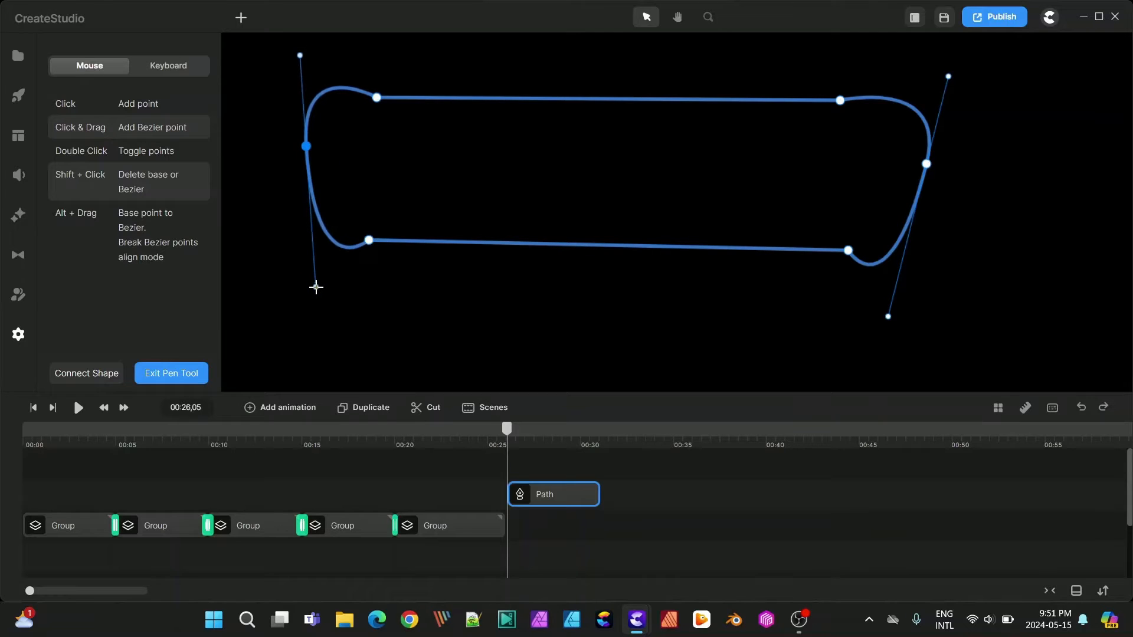
Step: Curve the path's lower edge down into a pointed chin and its upper edge up into a rounded skull, completing the head outline
{"action": "scroll", "coordinate": [601, 254], "scroll_direction": "down", "scroll_amount": 2}
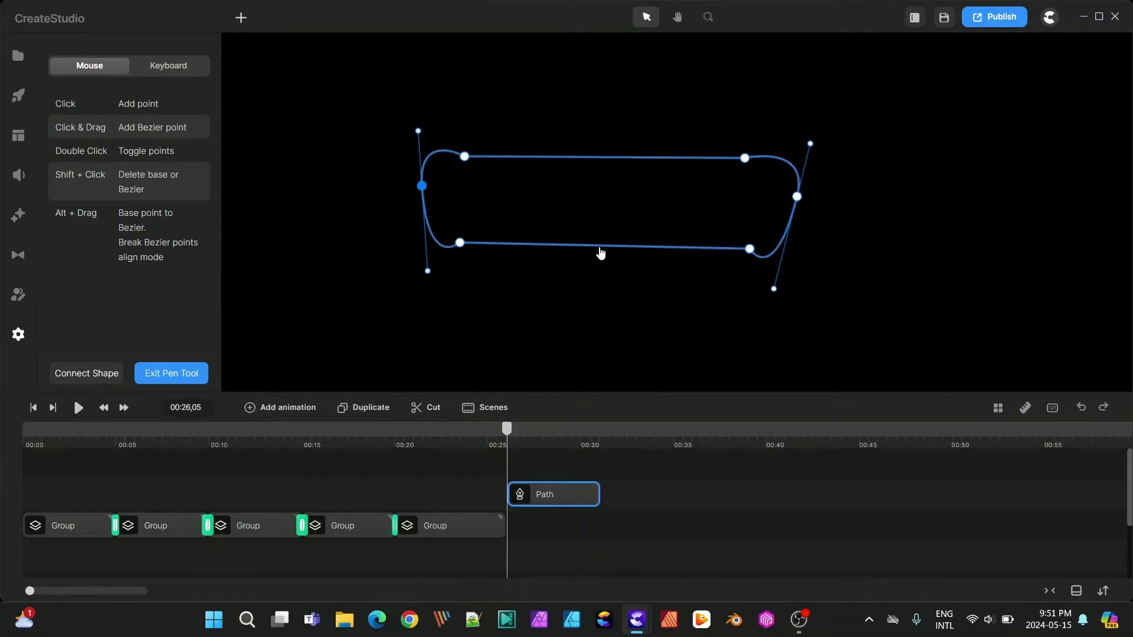
{"action": "left_click", "coordinate": [600, 253]}
{"action": "scroll", "coordinate": [603, 258], "scroll_direction": "down", "scroll_amount": 2}
{"action": "left_click_drag", "start_coordinate": [603, 250], "coordinate": [599, 366]}
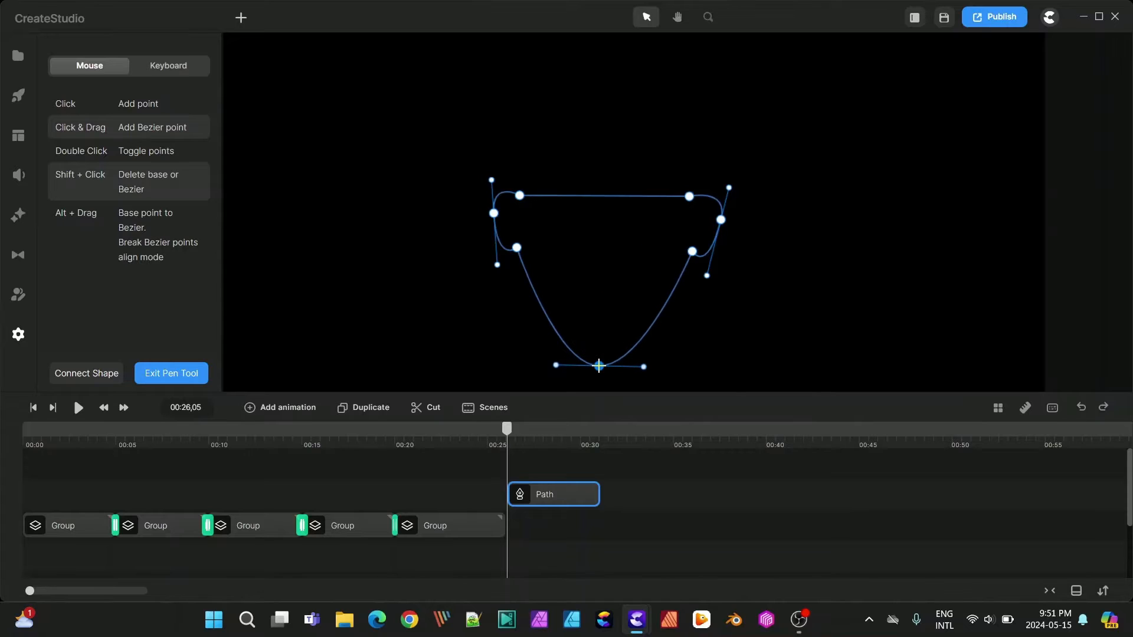
{"action": "left_click", "coordinate": [606, 195]}
{"action": "left_click_drag", "start_coordinate": [605, 192], "coordinate": [705, 97]}
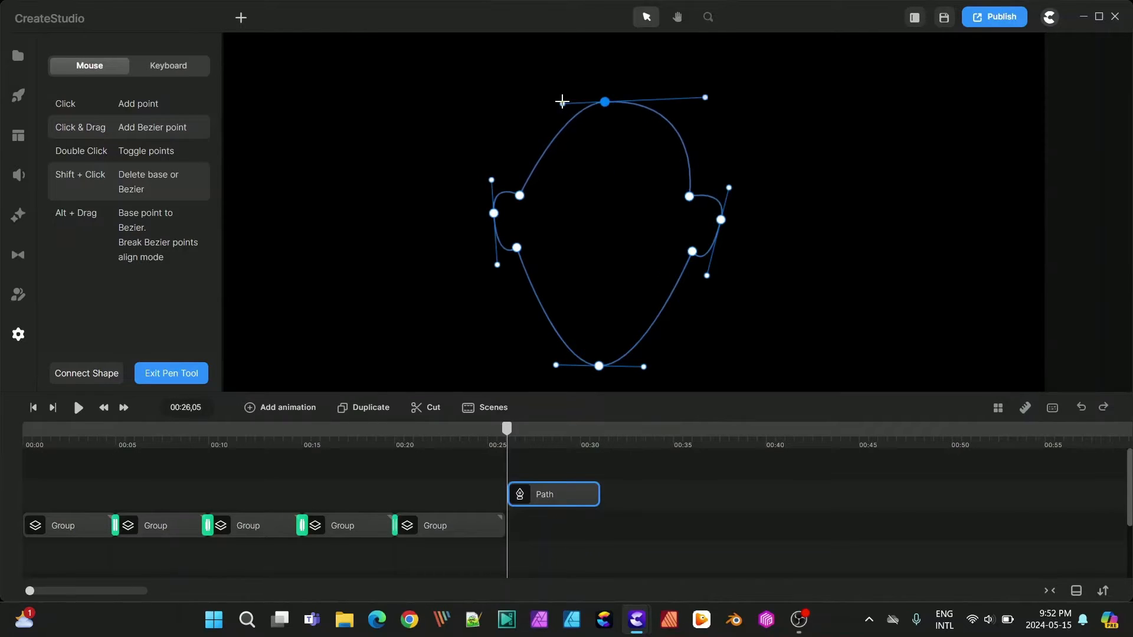
{"action": "left_click_drag", "start_coordinate": [561, 102], "coordinate": [508, 100]}
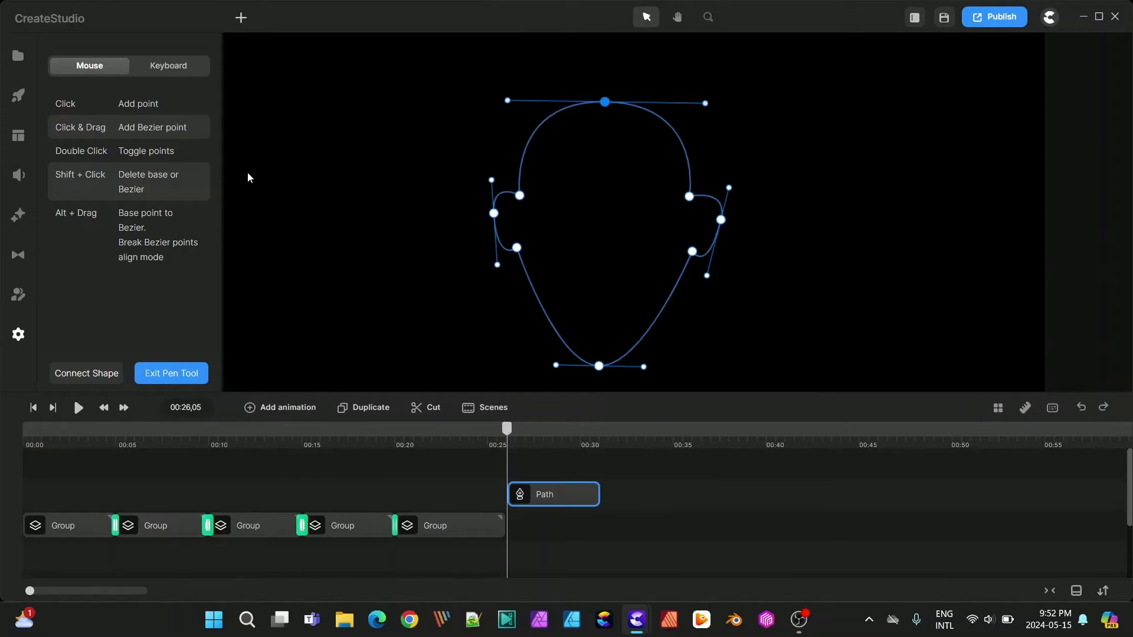
{"action": "left_click", "coordinate": [165, 374]}
Step: Fill the head shape with the favorite orange f28b46 and set its border width to 1 px
{"action": "left_click", "coordinate": [175, 121]}
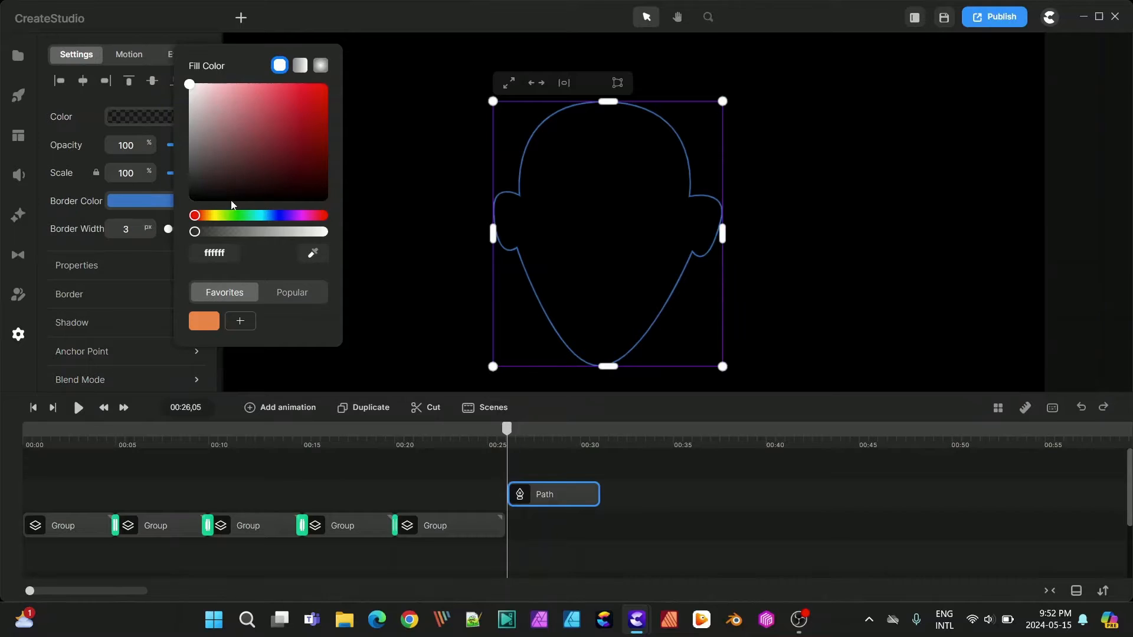
{"action": "left_click", "coordinate": [203, 322]}
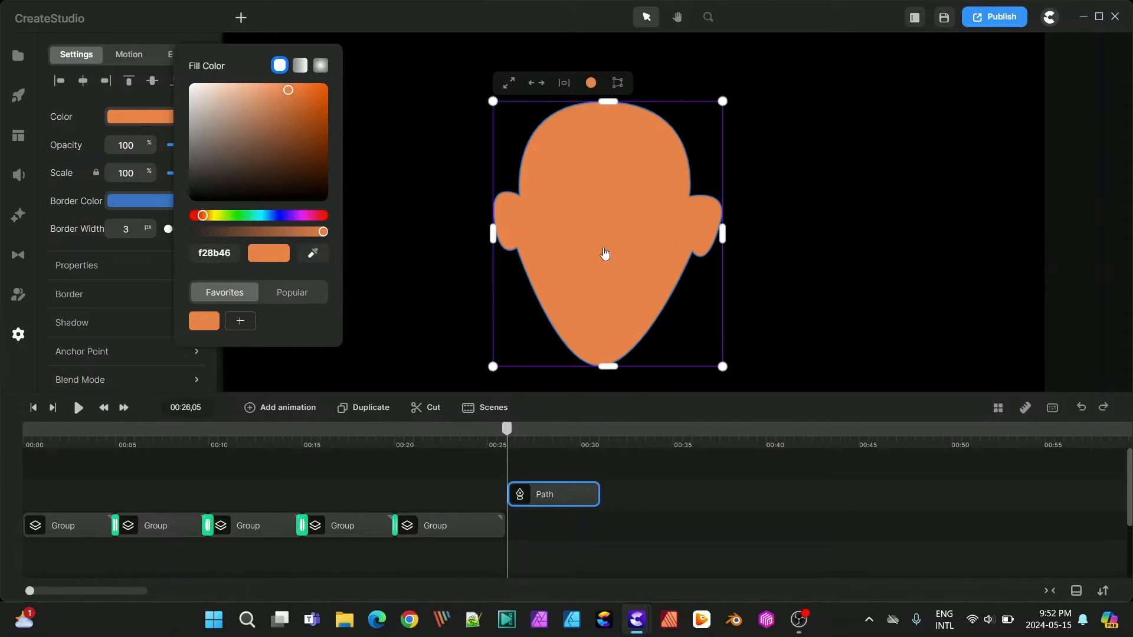
{"action": "left_click", "coordinate": [127, 229]}
{"action": "key", "text": "BackSpace"}
{"action": "type", "text": "1"}
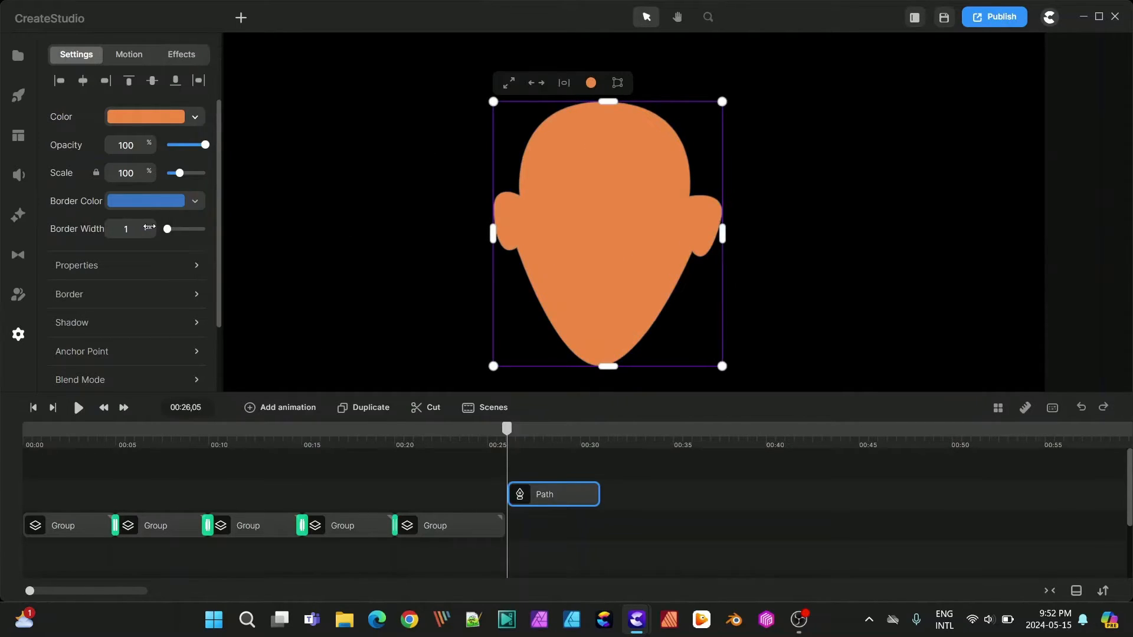
Step: Set the head's border color to the dark brown 935429, based on the favorite orange
{"action": "left_click", "coordinate": [144, 201]}
{"action": "left_click", "coordinate": [181, 400]}
{"action": "left_click_drag", "start_coordinate": [258, 174], "coordinate": [261, 217]}
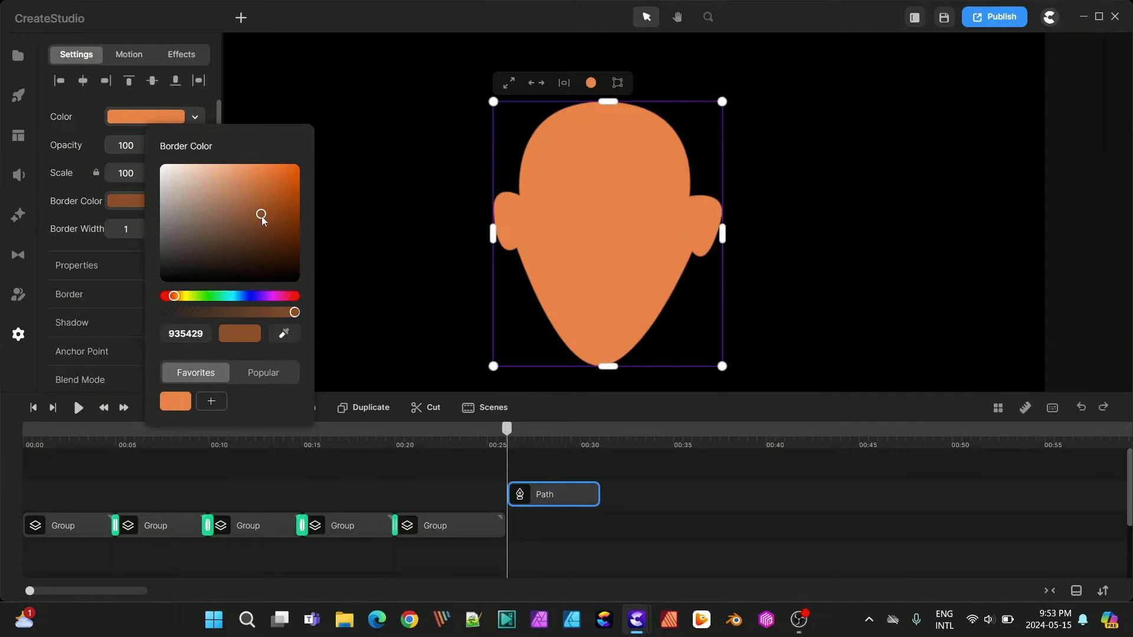
{"action": "left_click", "coordinate": [783, 155]}
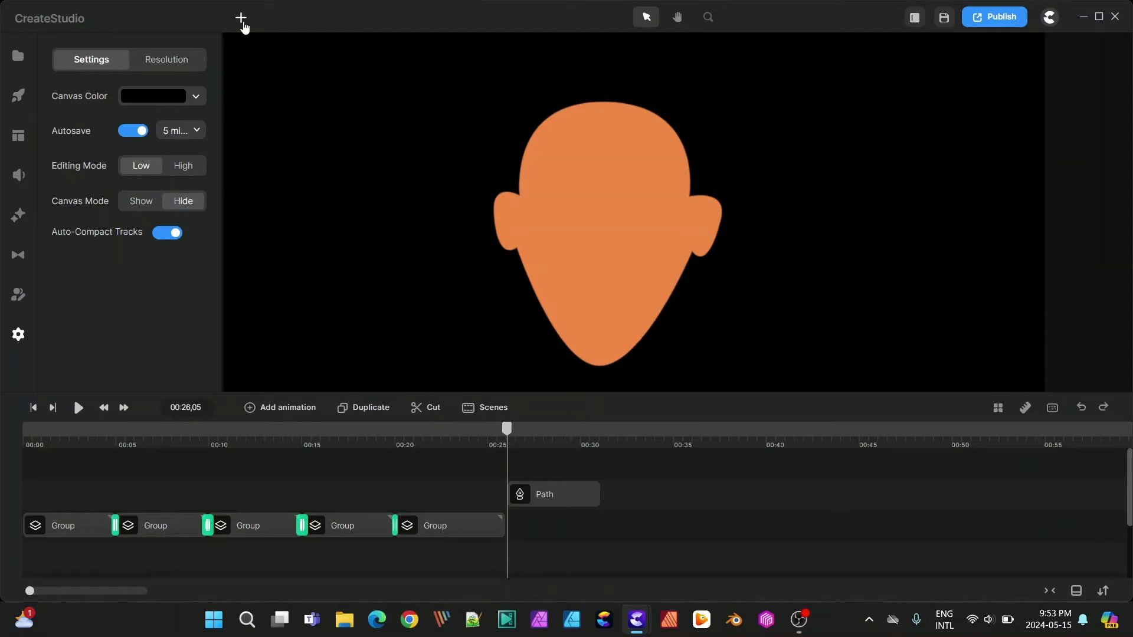
Step: Draw an open curved line with the Pen tool inside the left ear, following the ear's outer contour
{"action": "left_click", "coordinate": [242, 23]}
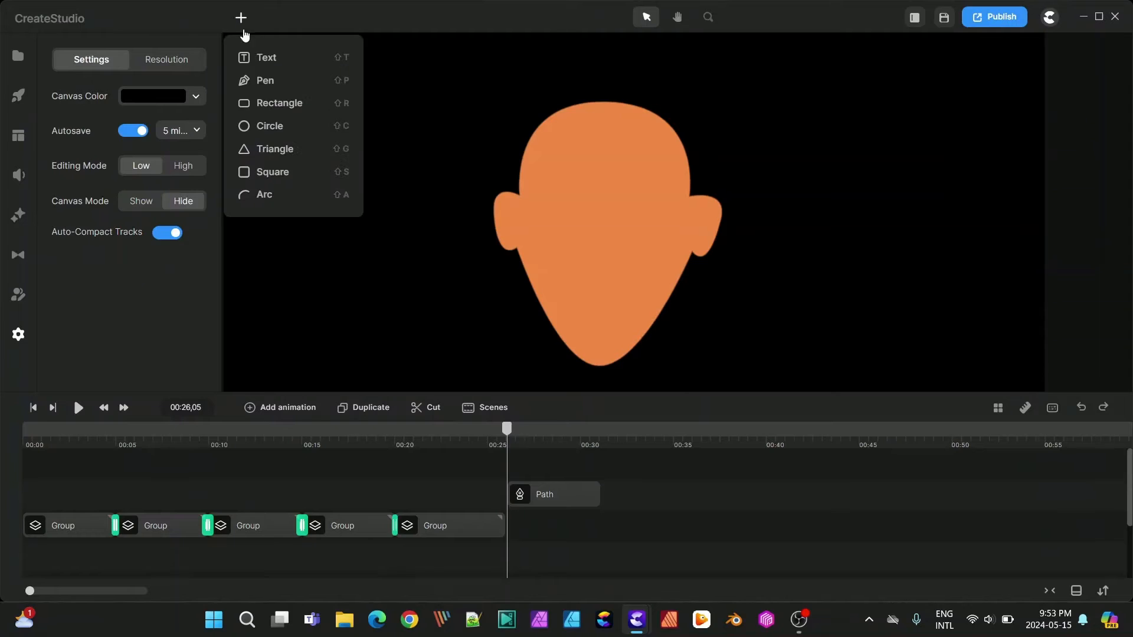
{"action": "left_click", "coordinate": [262, 81]}
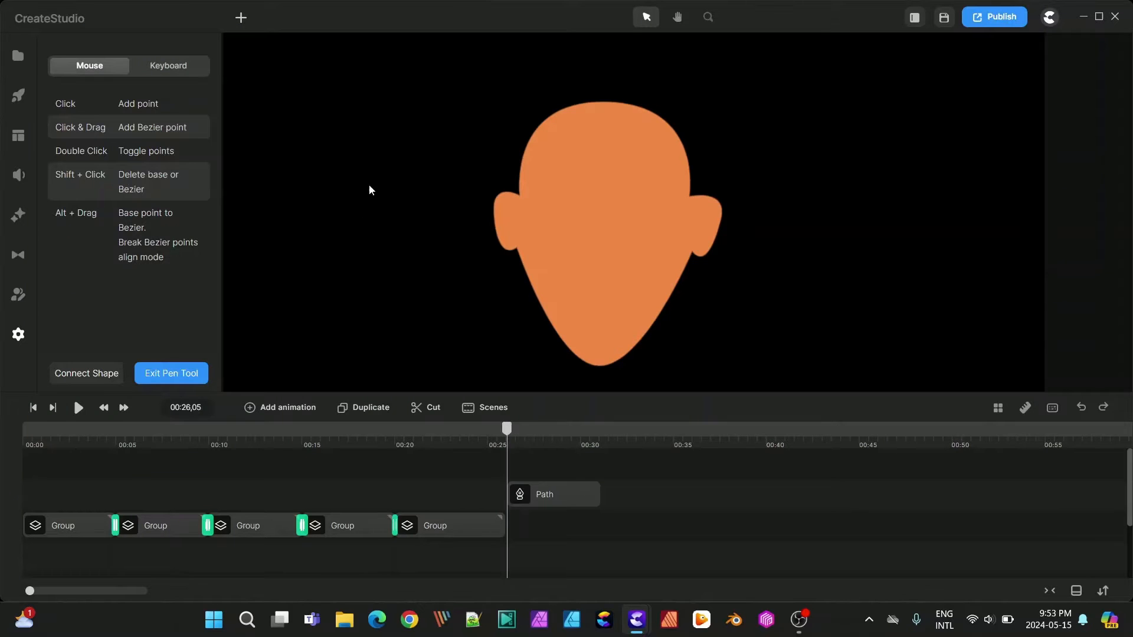
{"action": "left_click", "coordinate": [517, 207]}
{"action": "left_click", "coordinate": [508, 240]}
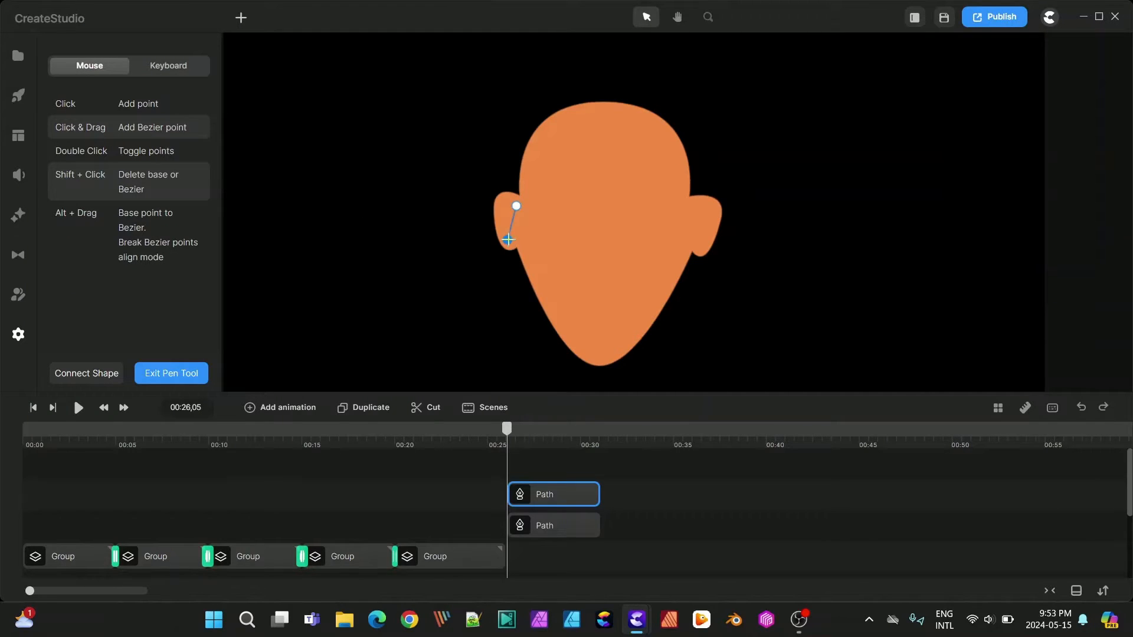
{"action": "scroll", "coordinate": [513, 224], "scroll_direction": "up", "scroll_amount": 4}
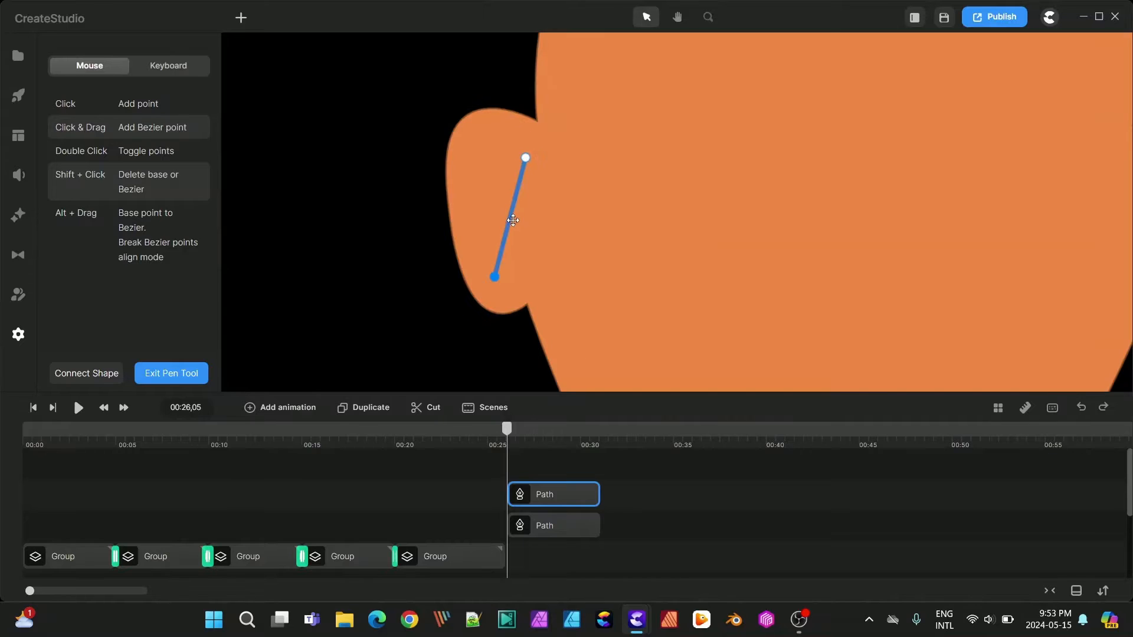
{"action": "left_click", "coordinate": [513, 205]}
{"action": "left_click_drag", "start_coordinate": [513, 206], "coordinate": [480, 153]}
{"action": "key", "text": "Escape"}
{"action": "scroll", "coordinate": [779, 308], "scroll_direction": "down", "scroll_amount": 2}
Step: Set the ear line's border color to black 000000 and its opacity to 37%
{"action": "left_click", "coordinate": [599, 244]}
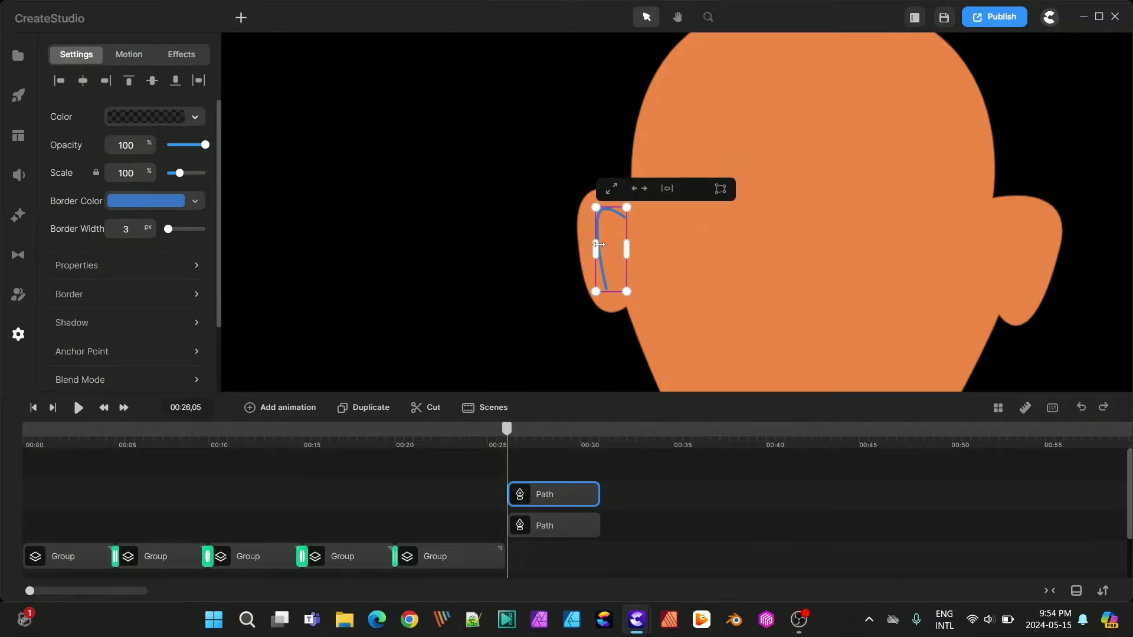
{"action": "left_click", "coordinate": [176, 208]}
{"action": "left_click_drag", "start_coordinate": [231, 234], "coordinate": [190, 289]}
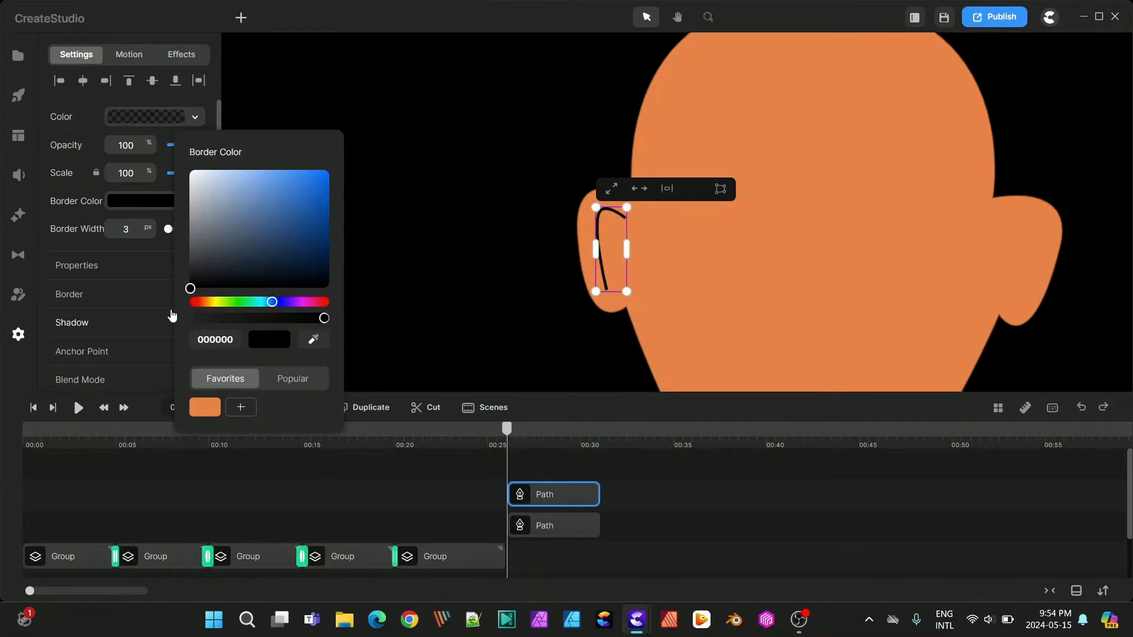
{"action": "left_click", "coordinate": [193, 113]}
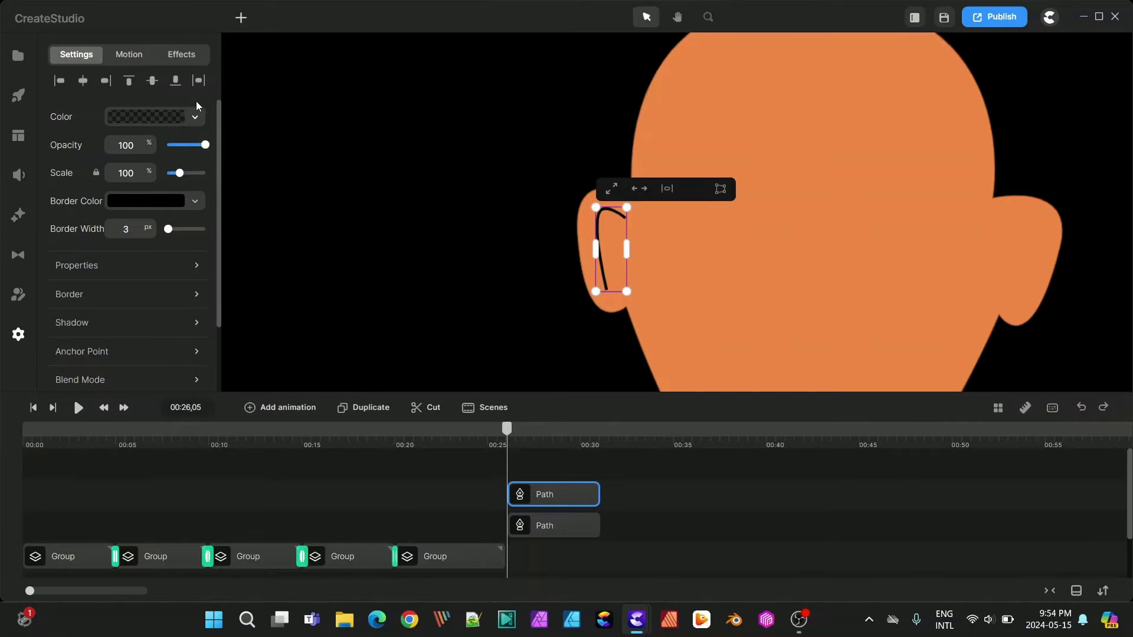
{"action": "left_click_drag", "start_coordinate": [202, 145], "coordinate": [181, 146]}
Step: Duplicate the ear line, flip the copy horizontally and place it inside the right ear at about x 164, y -75
{"action": "left_click", "coordinate": [363, 409]}
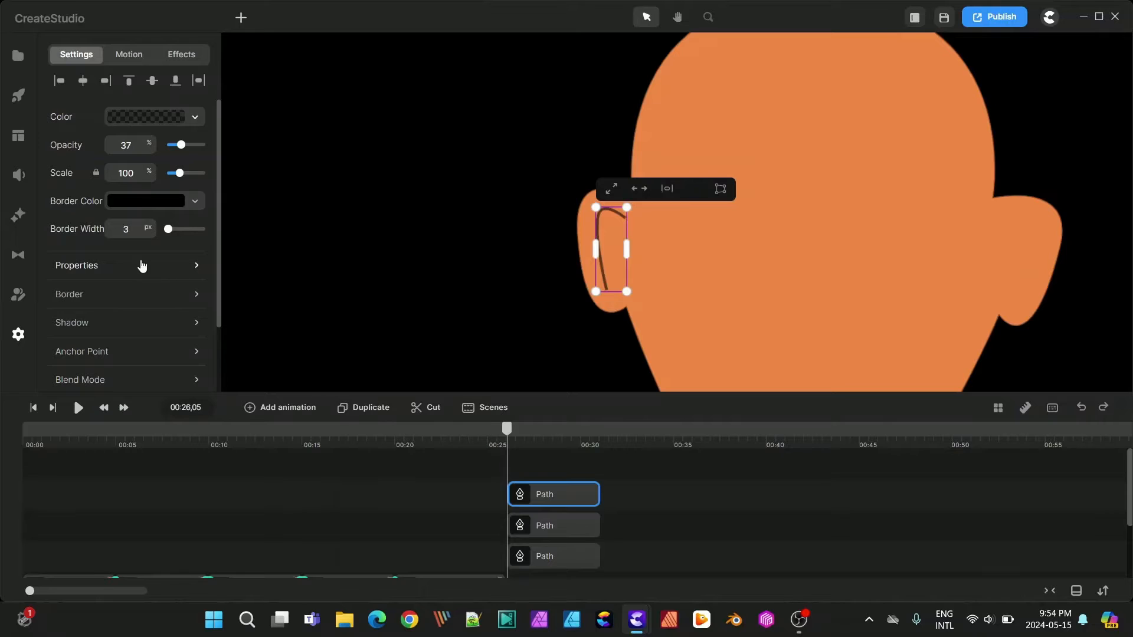
{"action": "left_click", "coordinate": [124, 271]}
{"action": "left_click", "coordinate": [336, 357]}
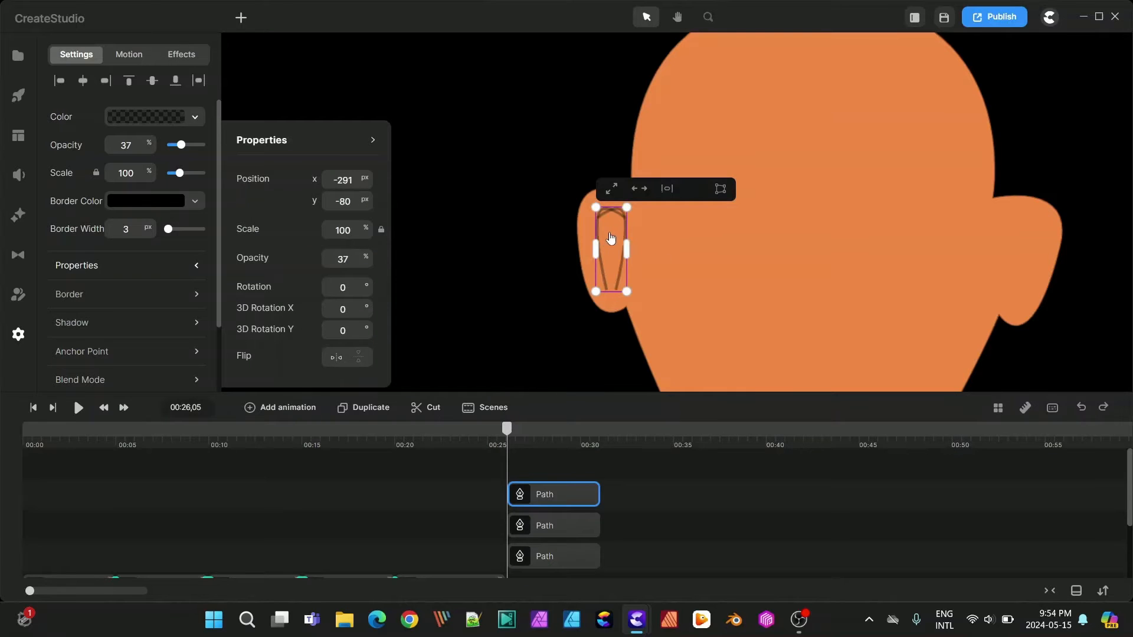
{"action": "left_click_drag", "start_coordinate": [611, 238], "coordinate": [1024, 243]}
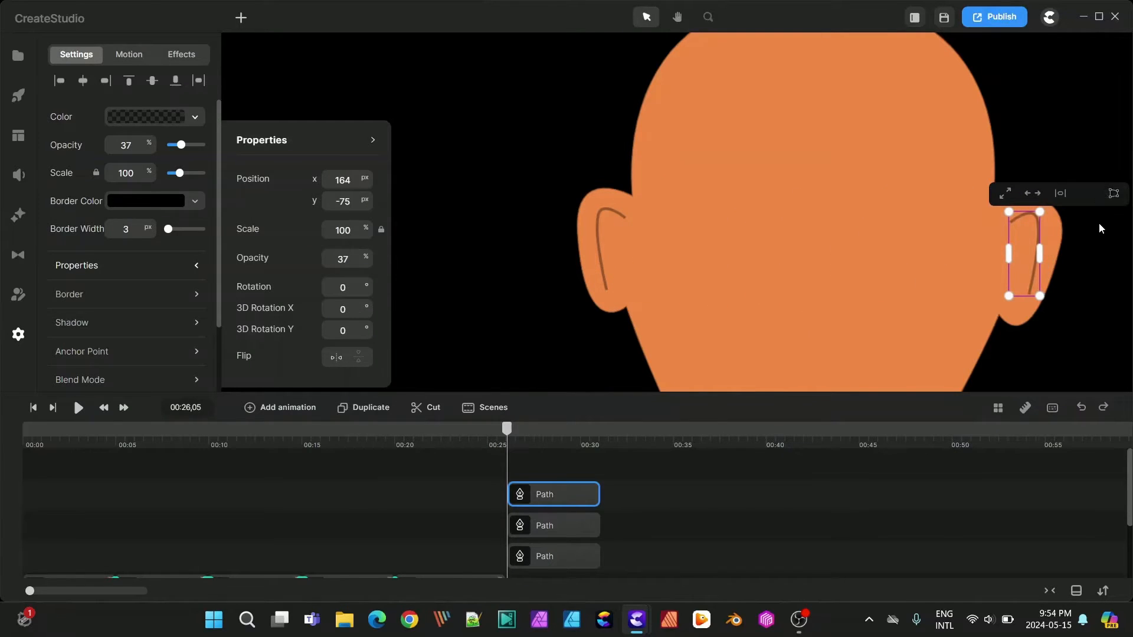
{"action": "left_click", "coordinate": [1099, 228]}
Step: Edit the head path and extend the right ear's upper Bezier handle upward to make the top of the ear fuller
{"action": "left_click", "coordinate": [1058, 230]}
{"action": "double_click", "coordinate": [1049, 242]}
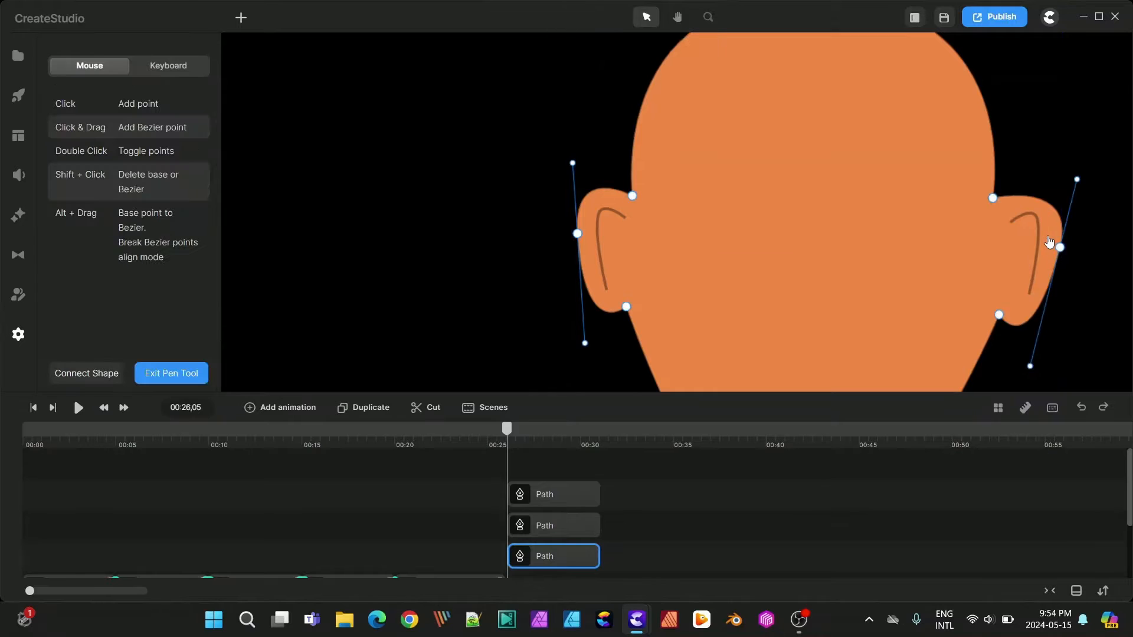
{"action": "left_click_drag", "start_coordinate": [1077, 180], "coordinate": [1078, 159]}
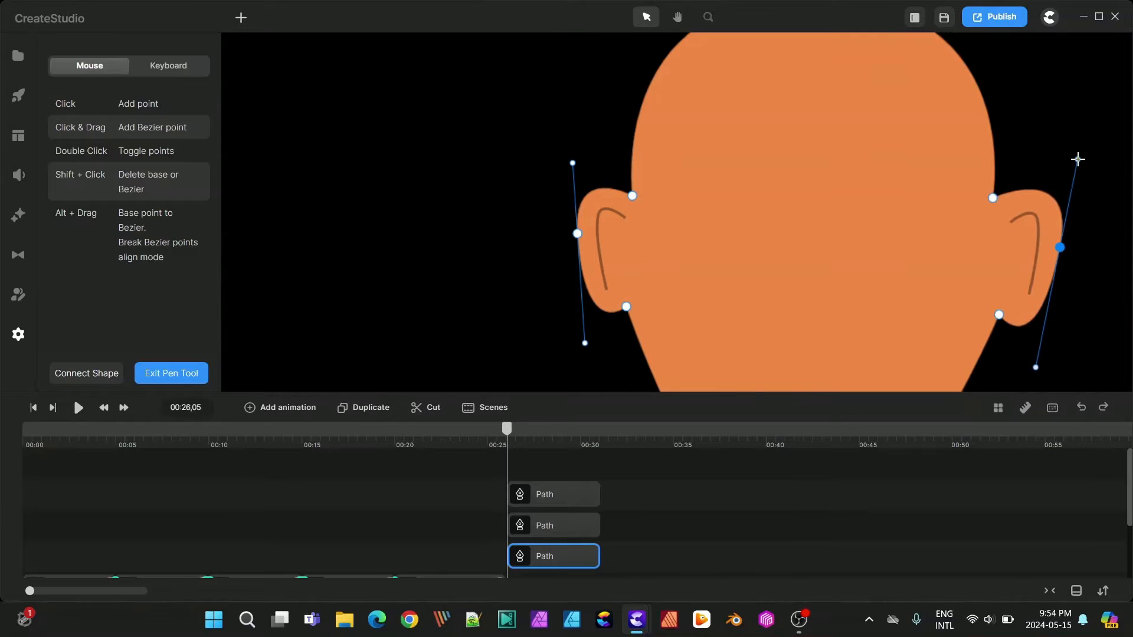
{"action": "left_click", "coordinate": [483, 230]}
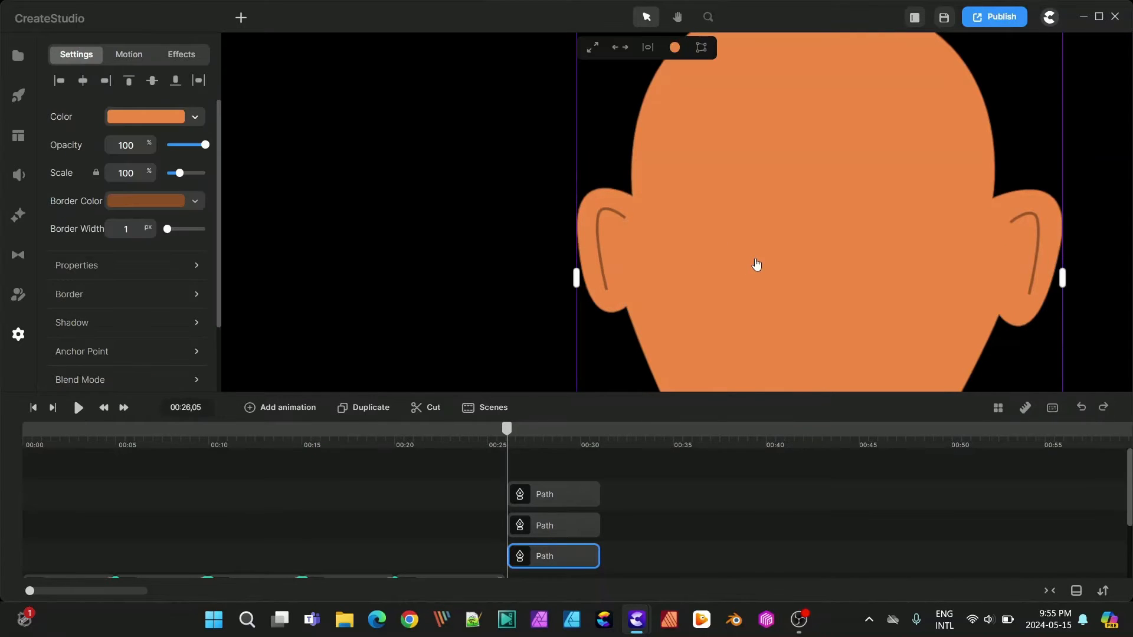
{"action": "scroll", "coordinate": [756, 265], "scroll_direction": "down", "scroll_amount": 3}
{"action": "scroll", "coordinate": [806, 307], "scroll_direction": "up", "scroll_amount": 2}
{"action": "scroll", "coordinate": [808, 311], "scroll_direction": "up", "scroll_amount": 2}
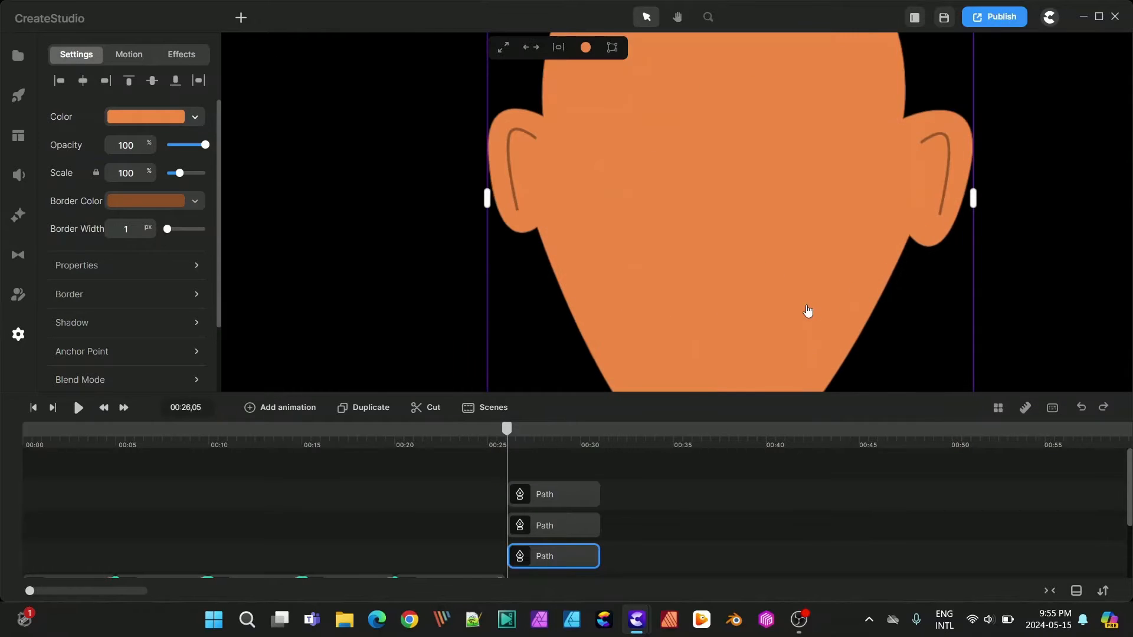
{"action": "left_click", "coordinate": [241, 17]}
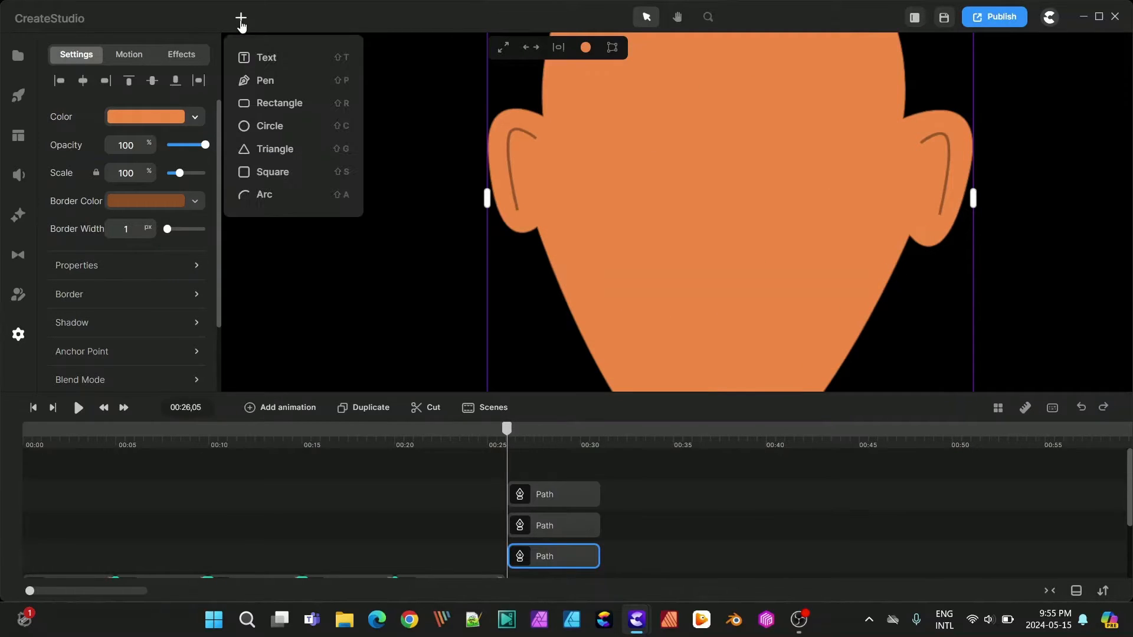
{"action": "left_click", "coordinate": [268, 83]}
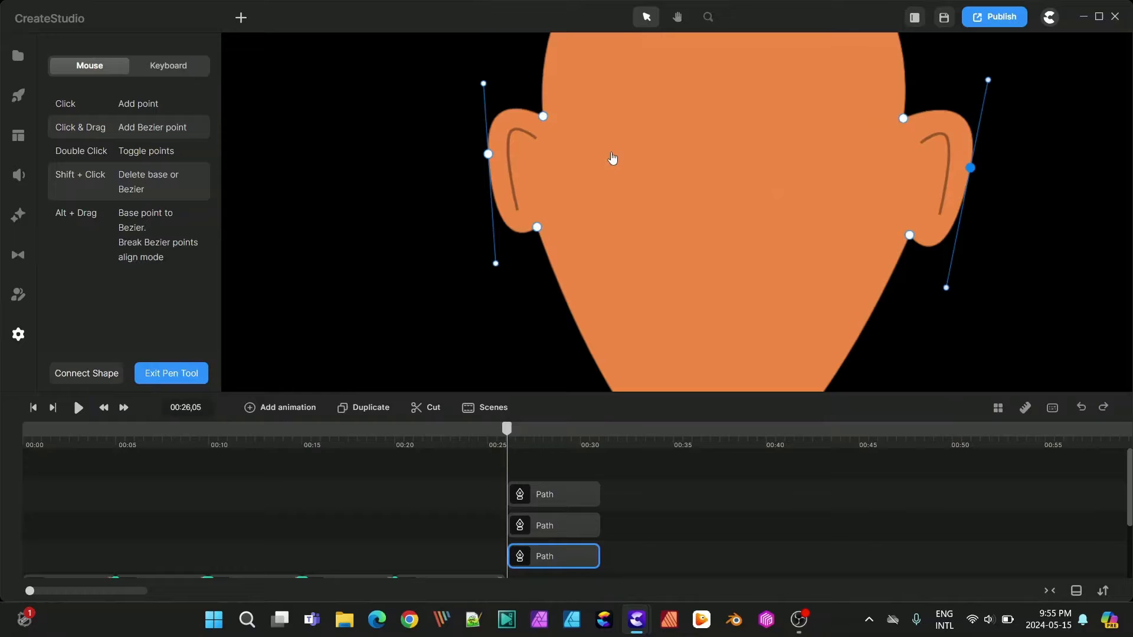
{"action": "key", "text": "Escape"}
Step: Finish editing the head path and draw a flat, closed triangular path with the Pen tool across the face between the ears
{"action": "left_click", "coordinate": [658, 506]}
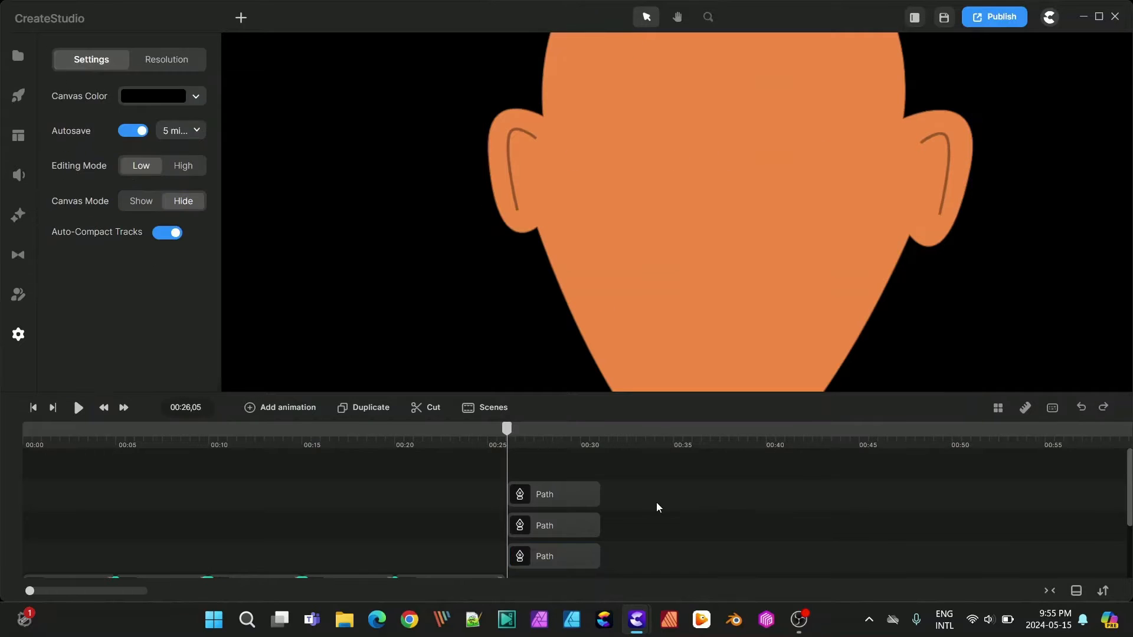
{"action": "left_click", "coordinate": [241, 17]}
{"action": "left_click", "coordinate": [266, 79]}
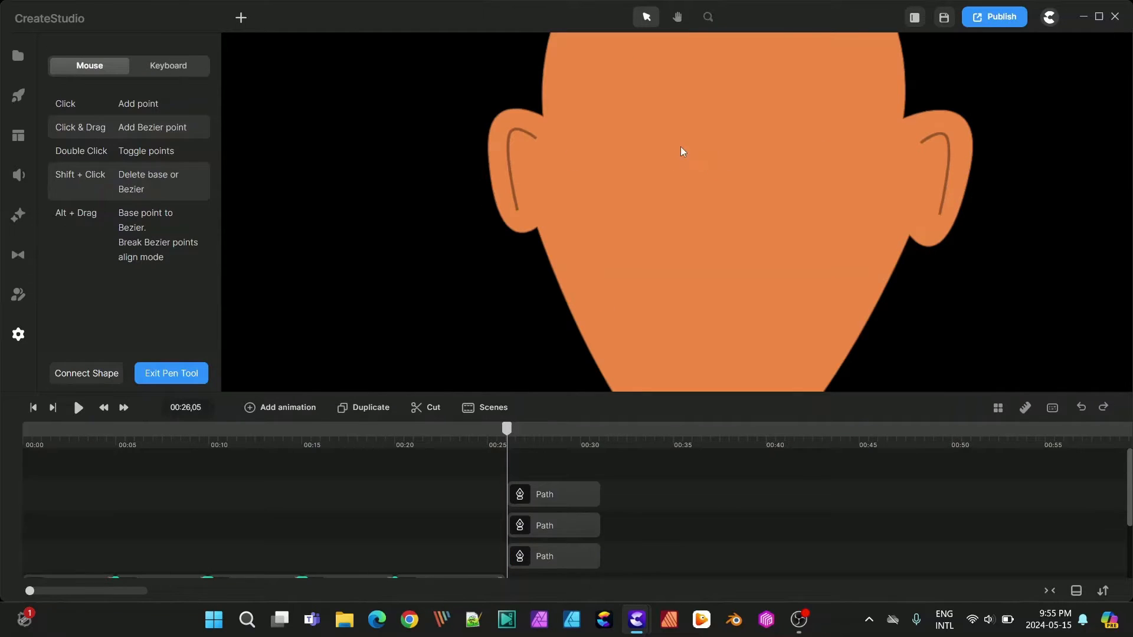
{"action": "left_click", "coordinate": [632, 105]}
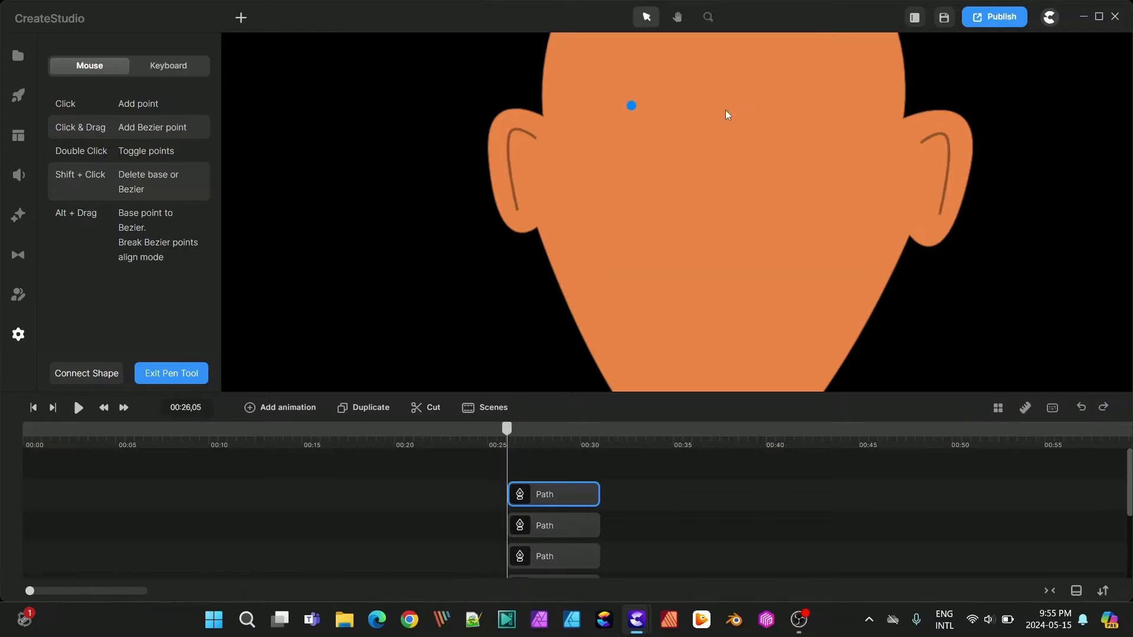
{"action": "left_click", "coordinate": [817, 109]}
{"action": "scroll", "coordinate": [738, 142], "scroll_direction": "down", "scroll_amount": 3}
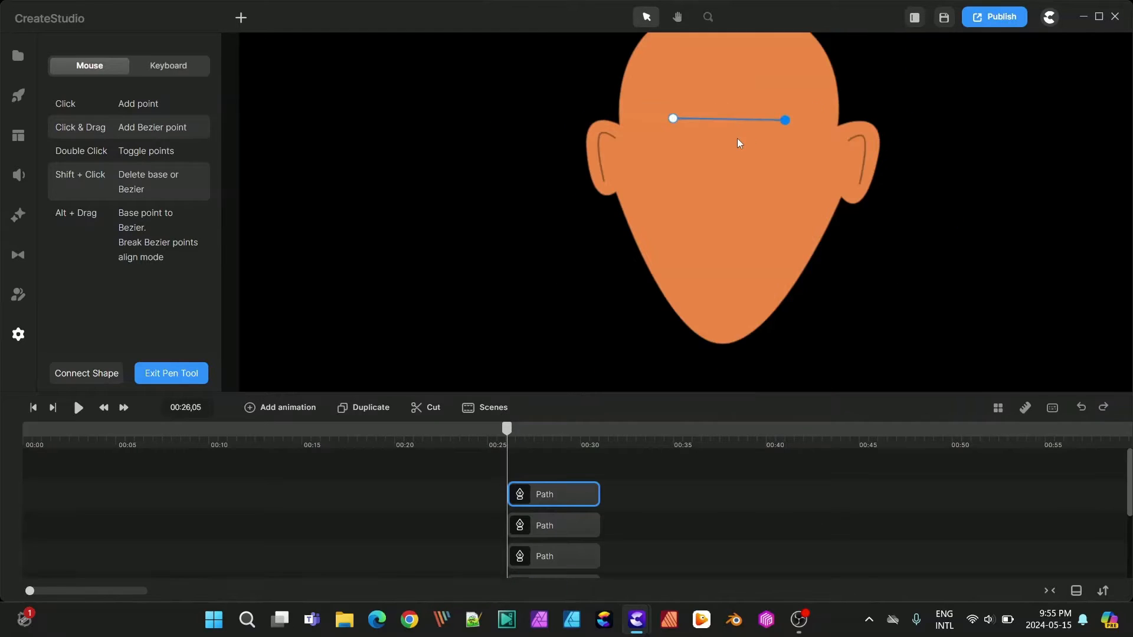
{"action": "scroll", "coordinate": [735, 93], "scroll_direction": "up", "scroll_amount": 2}
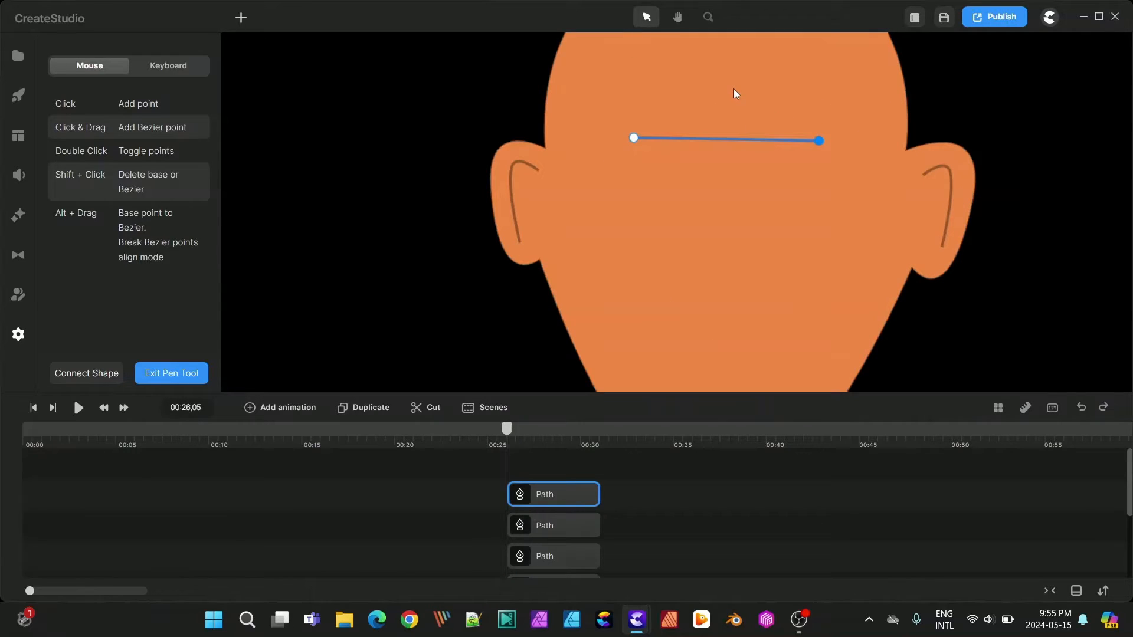
{"action": "left_click", "coordinate": [721, 130]}
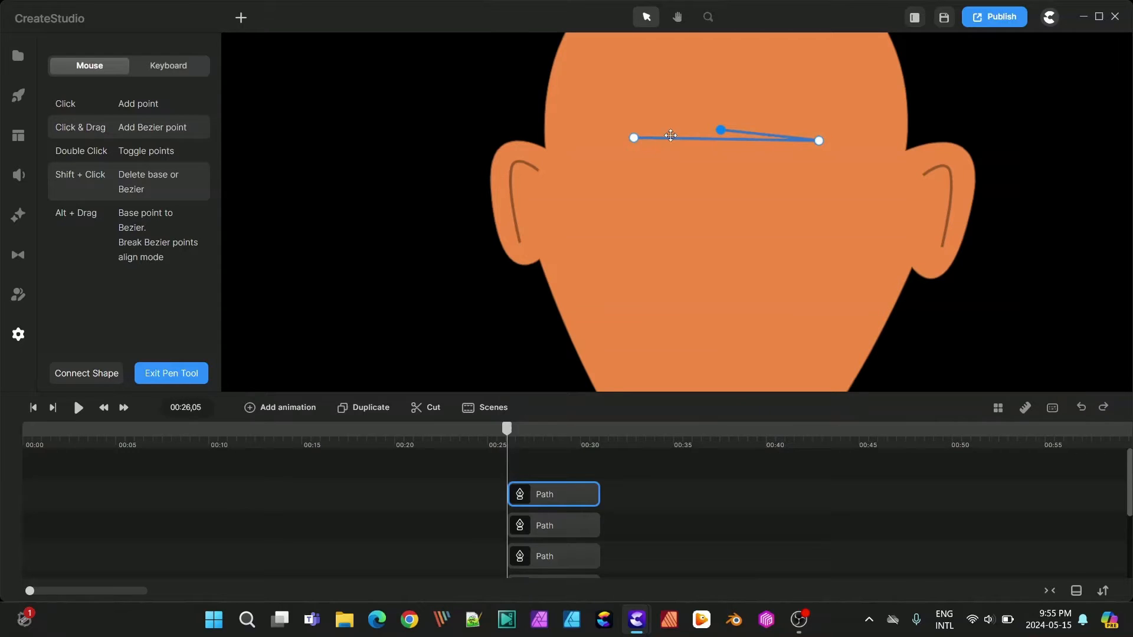
{"action": "left_click", "coordinate": [633, 138]}
Step: Reopen the triangular path and pull its two upper edges up into rounded arches, with the notch between them centered
{"action": "scroll", "coordinate": [736, 125], "scroll_direction": "up", "scroll_amount": 5}
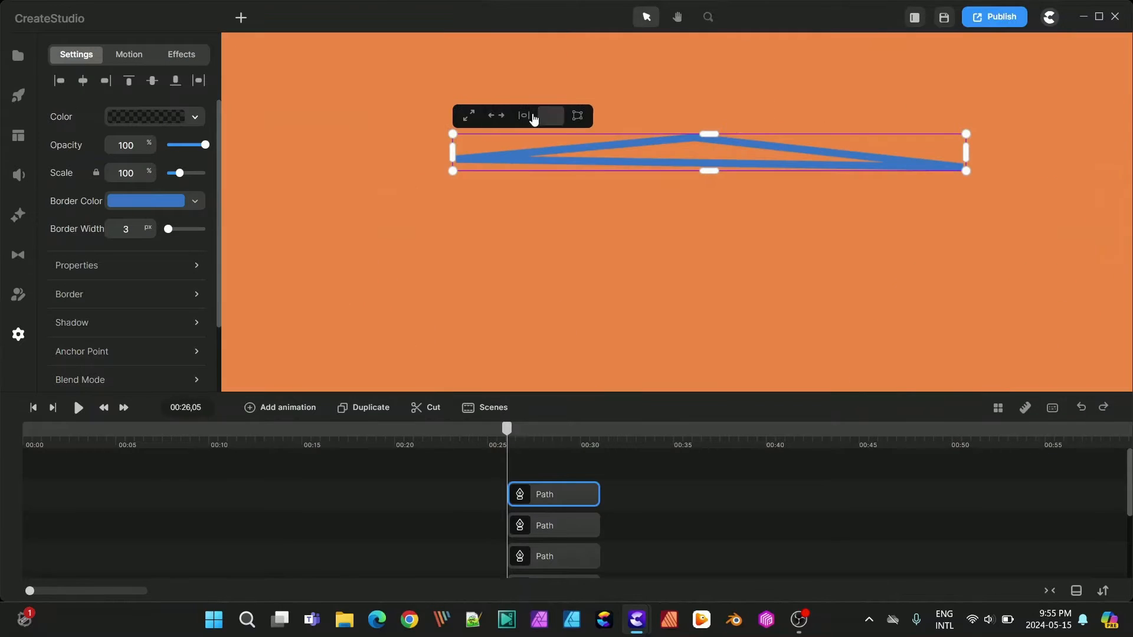
{"action": "left_click", "coordinate": [241, 17]}
{"action": "left_click", "coordinate": [263, 82]}
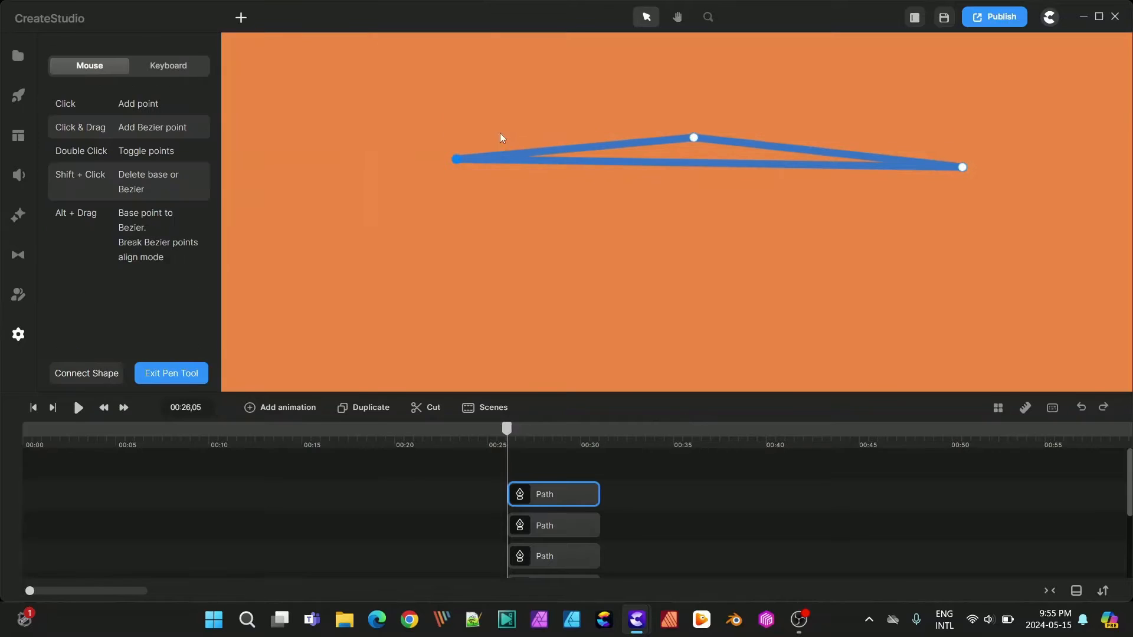
{"action": "left_click_drag", "start_coordinate": [579, 152], "coordinate": [569, 55]}
{"action": "left_click_drag", "start_coordinate": [824, 153], "coordinate": [846, 53]}
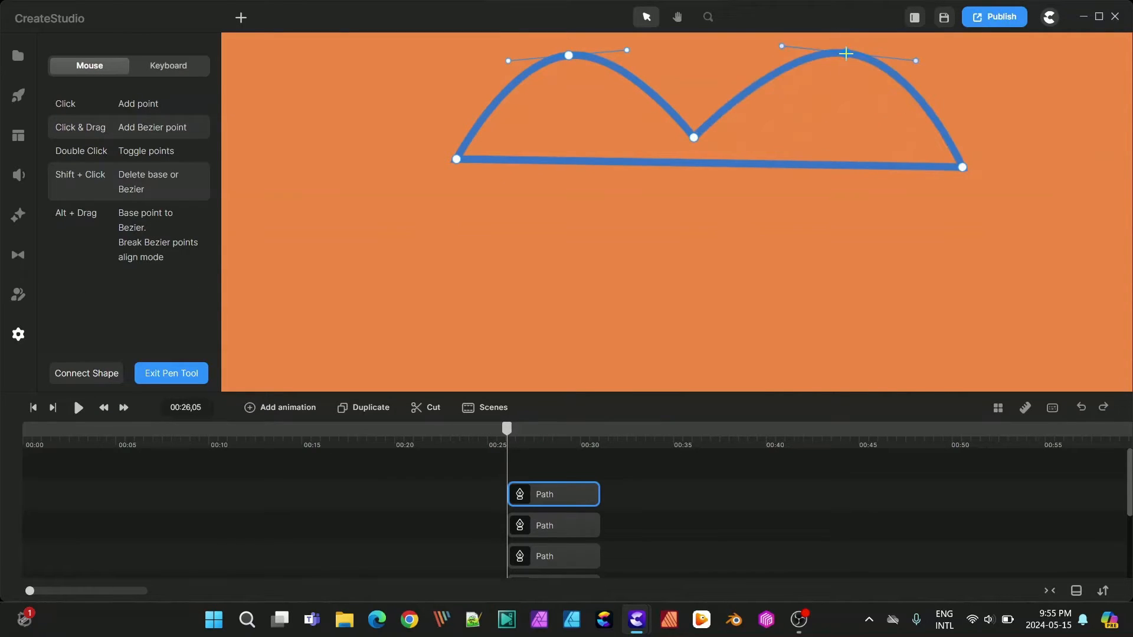
{"action": "mouse_move", "coordinate": [694, 137]}
{"action": "left_mouse_down"}
{"action": "mouse_move", "coordinate": [709, 160]}
{"action": "mouse_move", "coordinate": [708, 150]}
{"action": "left_mouse_up"}
Step: Add points along the eyelid shape's lower edge, bend both halves slightly downward, and lower the notch to meet that edge
{"action": "left_click", "coordinate": [834, 166]}
{"action": "left_click", "coordinate": [575, 167]}
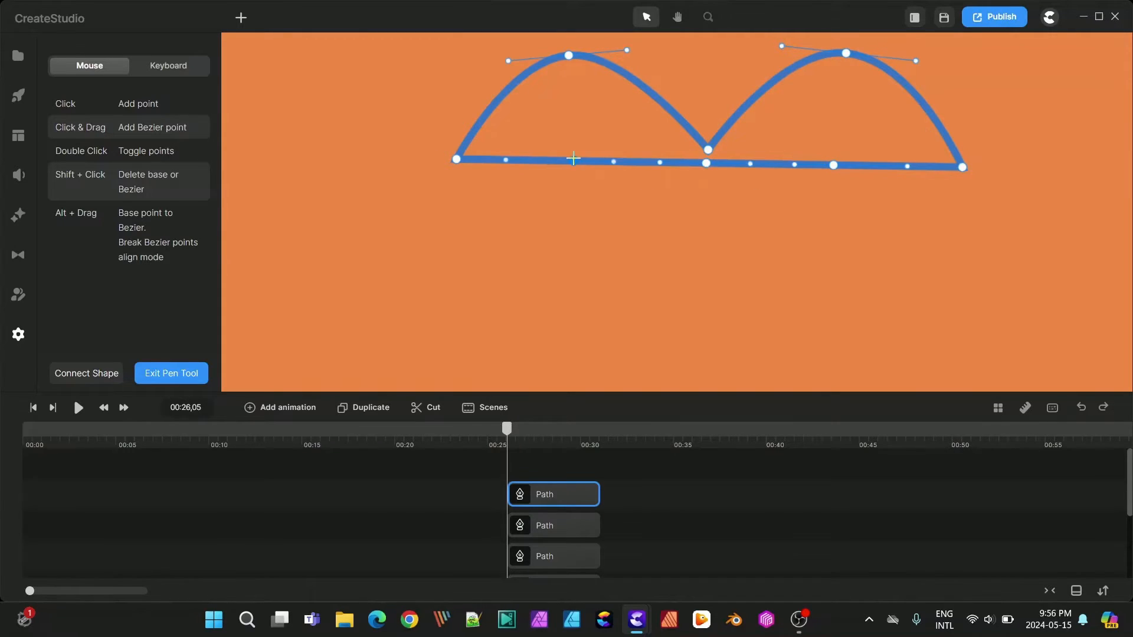
{"action": "left_click_drag", "start_coordinate": [576, 168], "coordinate": [574, 173]}
{"action": "left_click_drag", "start_coordinate": [832, 164], "coordinate": [839, 176]}
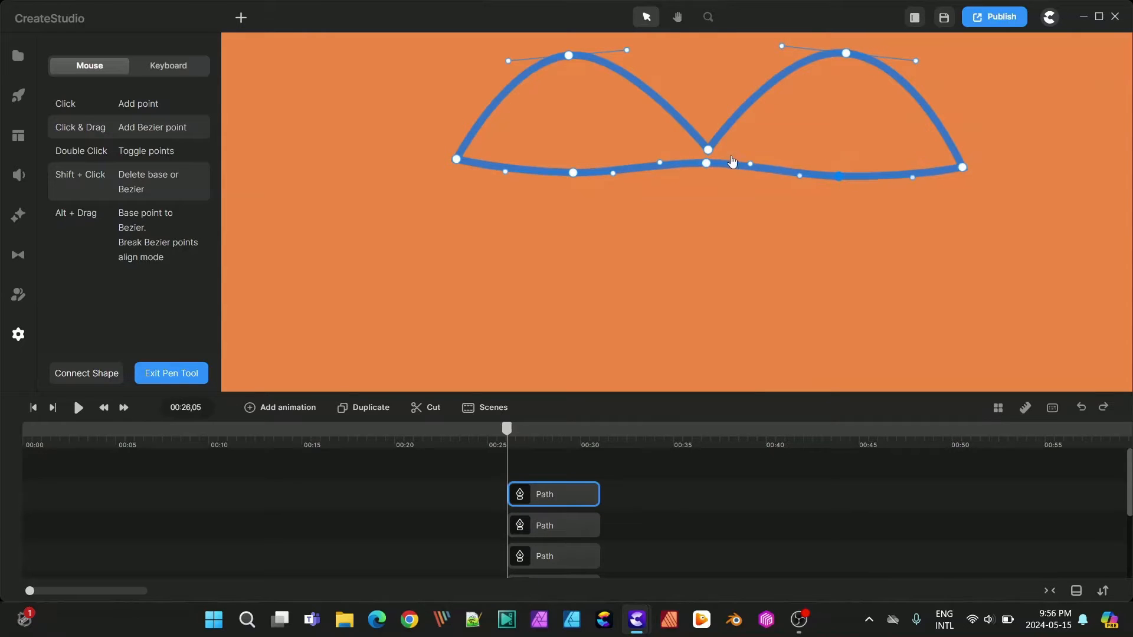
{"action": "left_click_drag", "start_coordinate": [708, 150], "coordinate": [705, 160]}
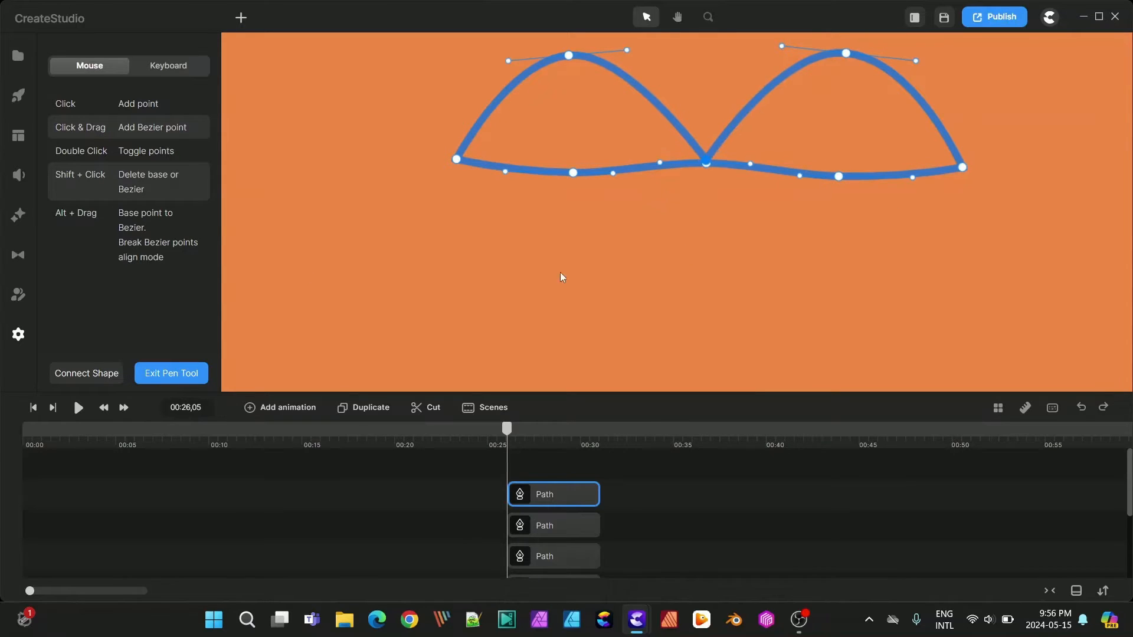
{"action": "left_click", "coordinate": [188, 376]}
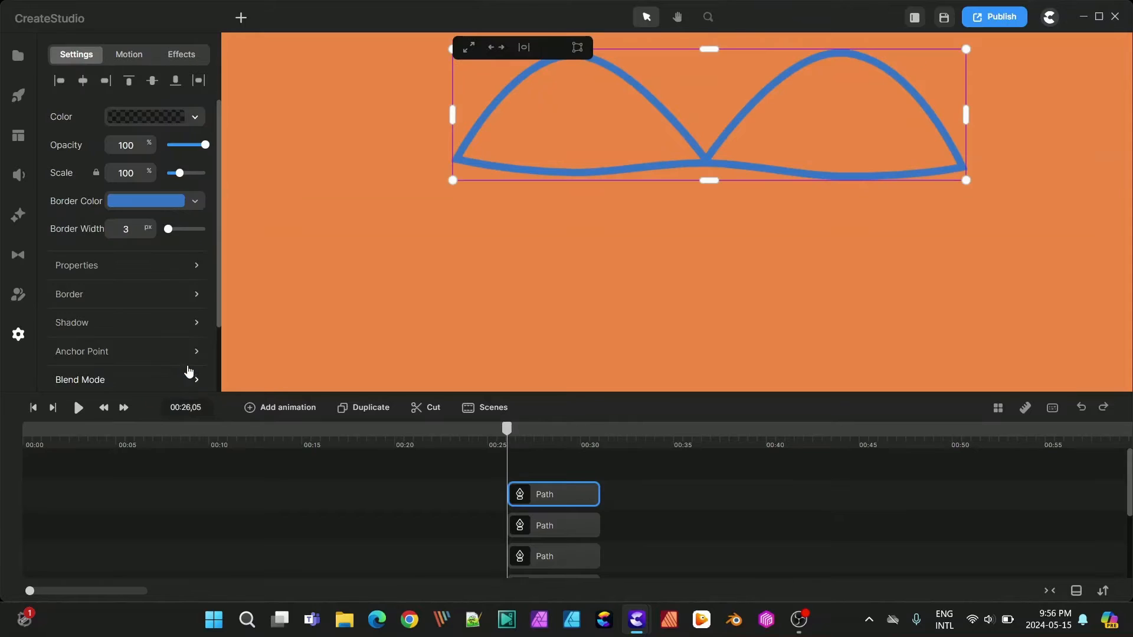
Step: Set the eyelid shape's border width to 0 and fill it with an orange slightly darker than the head's saved color
{"action": "left_click_drag", "start_coordinate": [169, 230], "coordinate": [164, 229]}
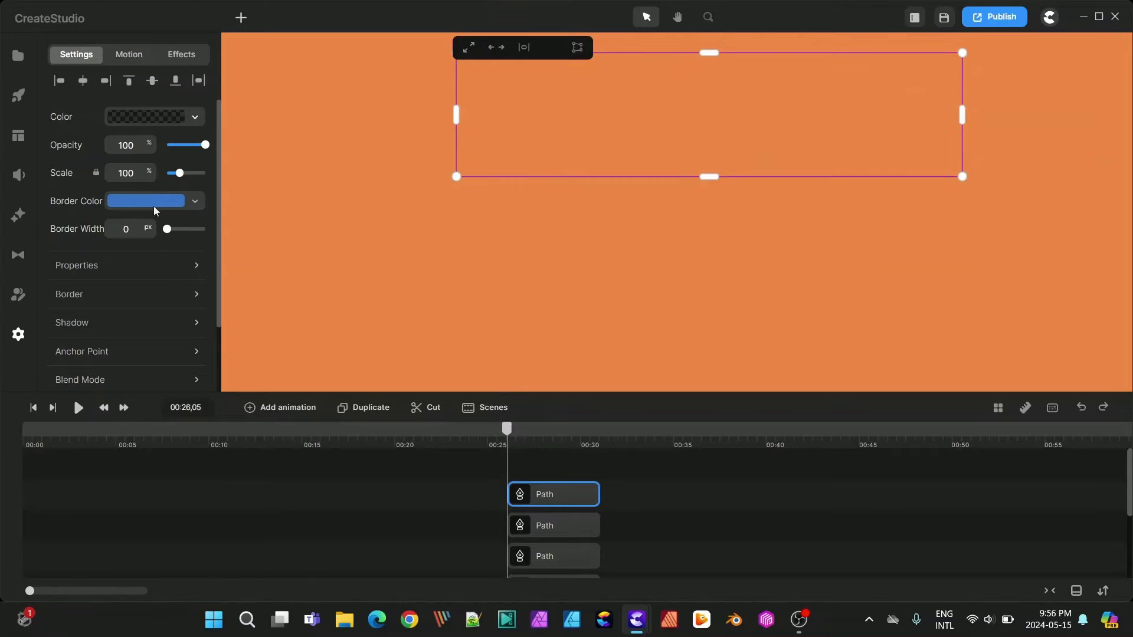
{"action": "left_click", "coordinate": [157, 118]}
{"action": "left_click", "coordinate": [187, 322]}
{"action": "left_click_drag", "start_coordinate": [273, 89], "coordinate": [273, 100]}
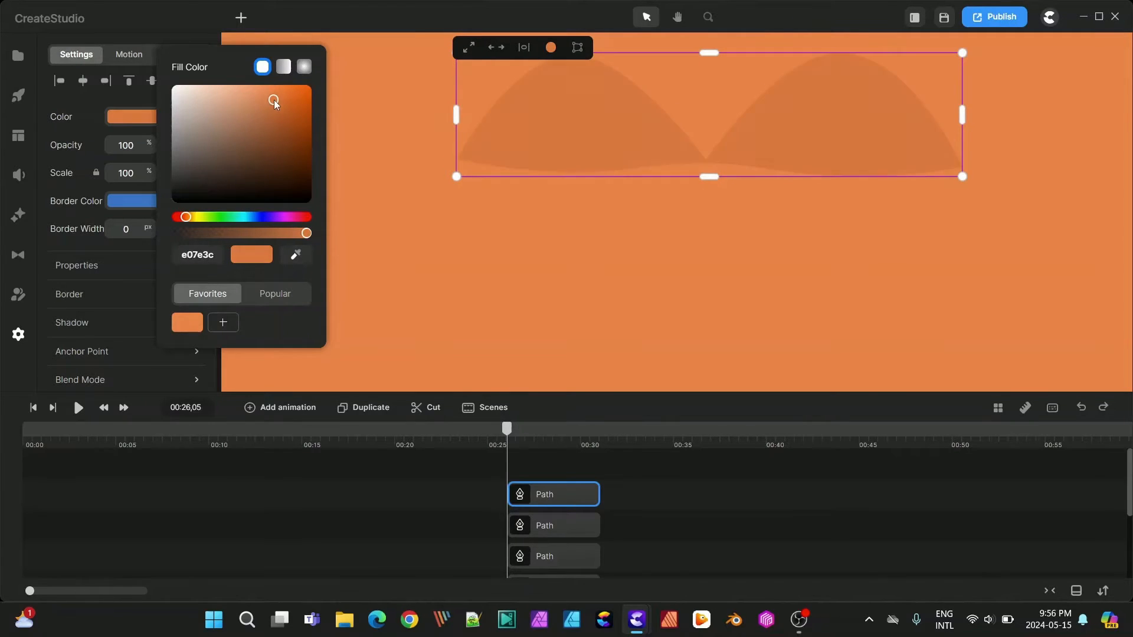
{"action": "left_click", "coordinate": [852, 245]}
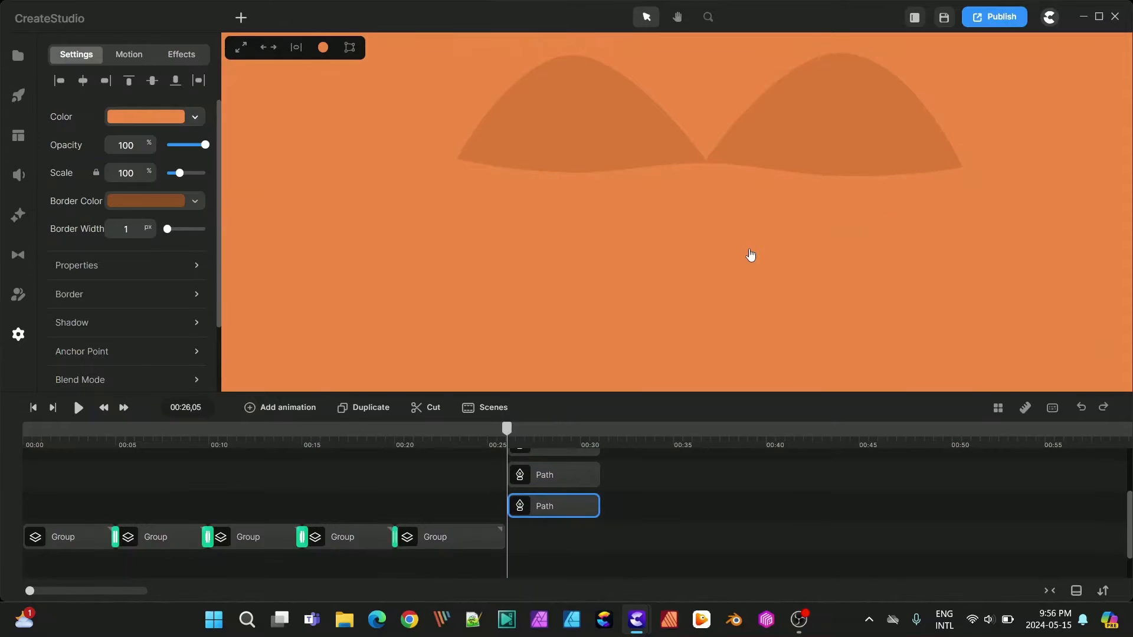
{"action": "scroll", "coordinate": [746, 169], "scroll_direction": "up", "scroll_amount": 2}
{"action": "scroll", "coordinate": [746, 169], "scroll_direction": "down", "scroll_amount": 6}
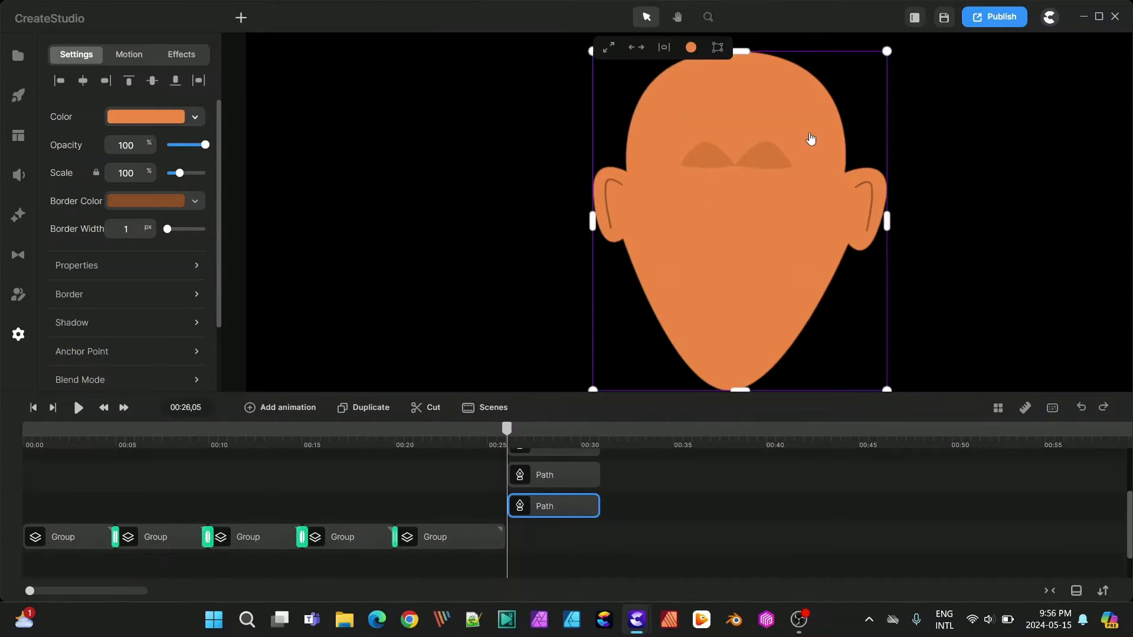
{"action": "scroll", "coordinate": [810, 138], "scroll_direction": "up", "scroll_amount": 2}
{"action": "left_click", "coordinate": [366, 306]}
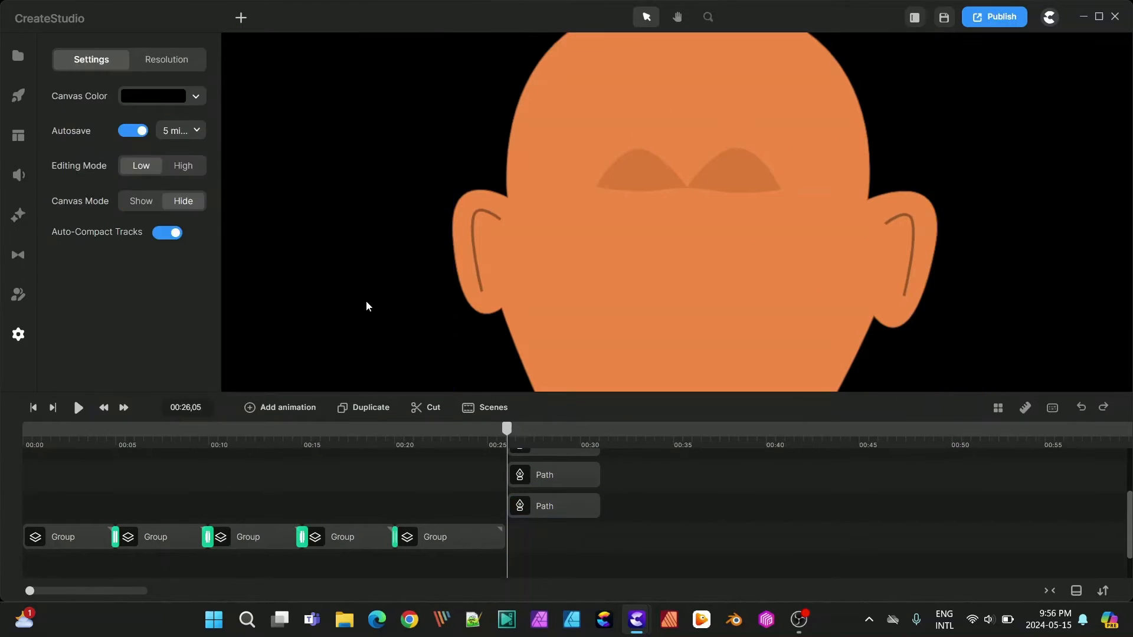
Step: Add a circle, scale it down to 11% and place it over the left eyelid
{"action": "left_click", "coordinate": [240, 17]}
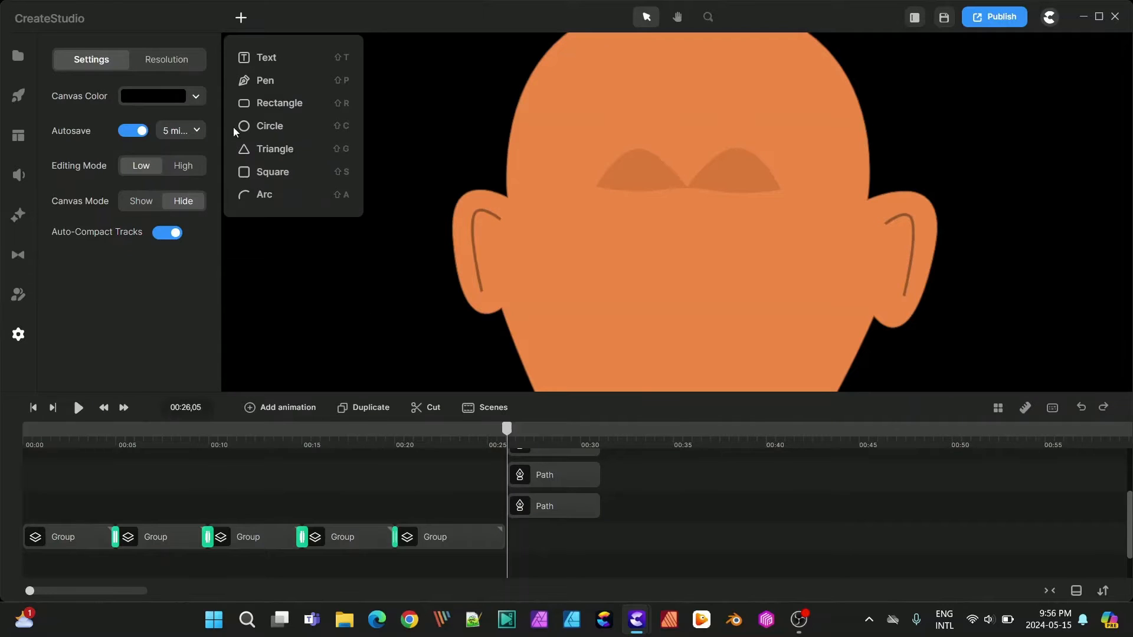
{"action": "left_click", "coordinate": [263, 127]}
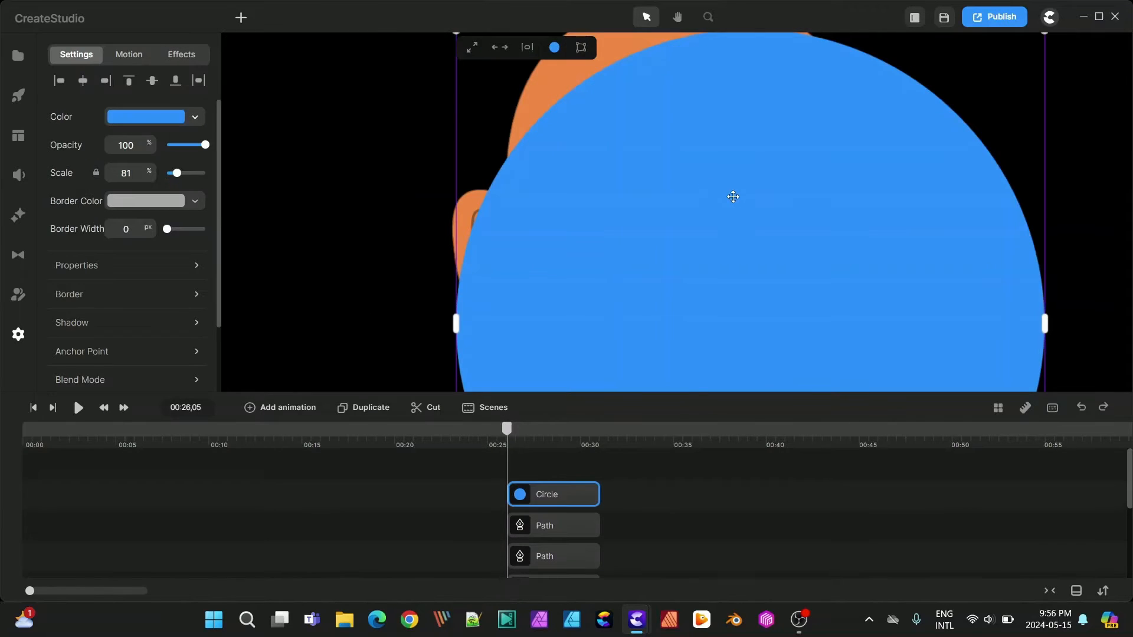
{"action": "scroll", "coordinate": [733, 196], "scroll_direction": "down", "scroll_amount": 5}
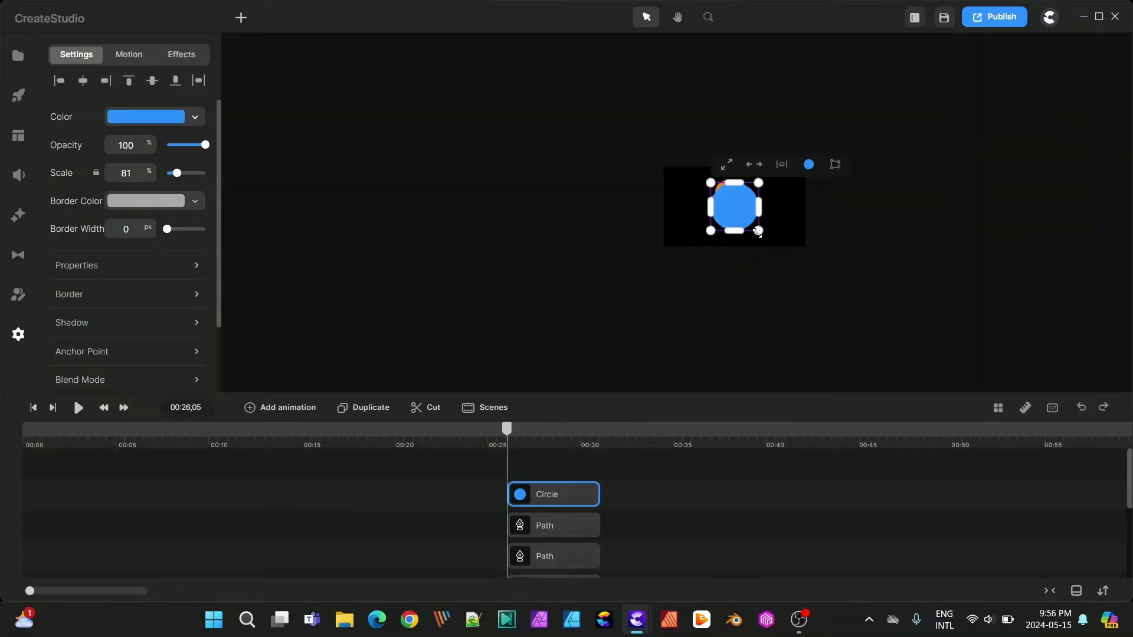
{"action": "left_click_drag", "start_coordinate": [759, 232], "coordinate": [724, 197]}
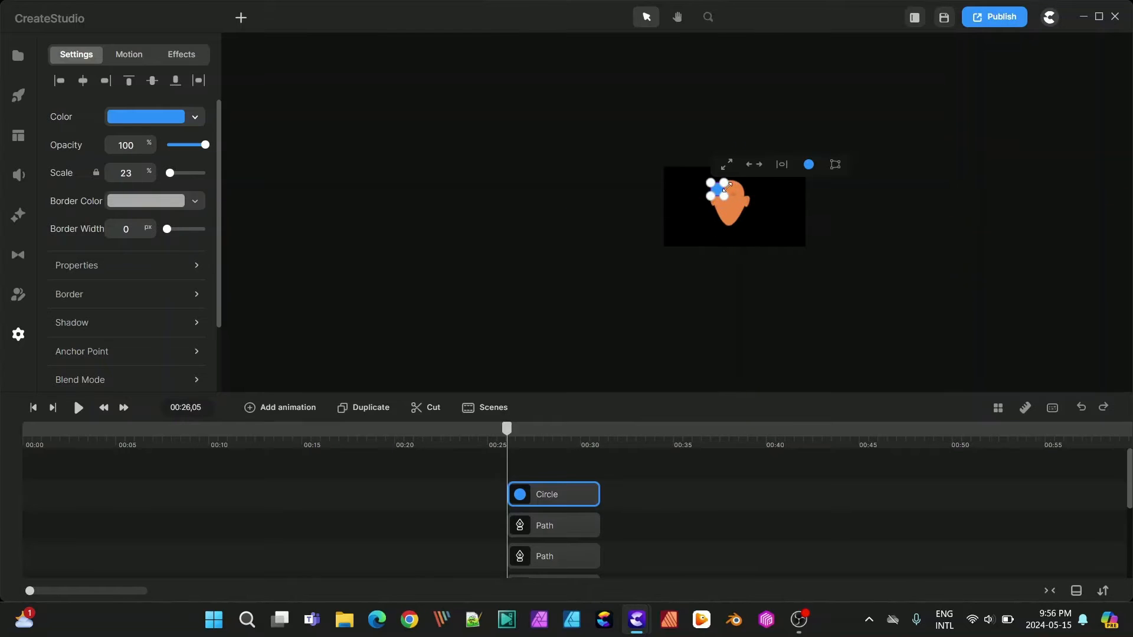
{"action": "scroll", "coordinate": [730, 194], "scroll_direction": "up", "scroll_amount": 5}
{"action": "left_click_drag", "start_coordinate": [522, 130], "coordinate": [579, 180]}
{"action": "left_click_drag", "start_coordinate": [610, 220], "coordinate": [745, 339]}
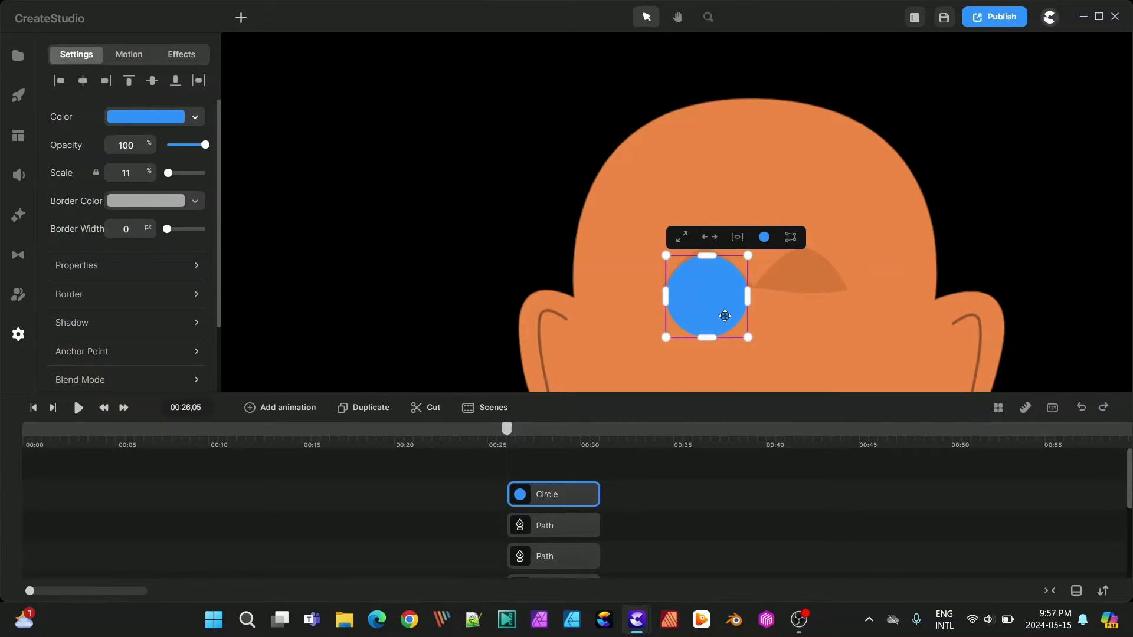
Step: Fill the eye circle with white and move the eyelid shape's layer above it
{"action": "left_click", "coordinate": [156, 117]}
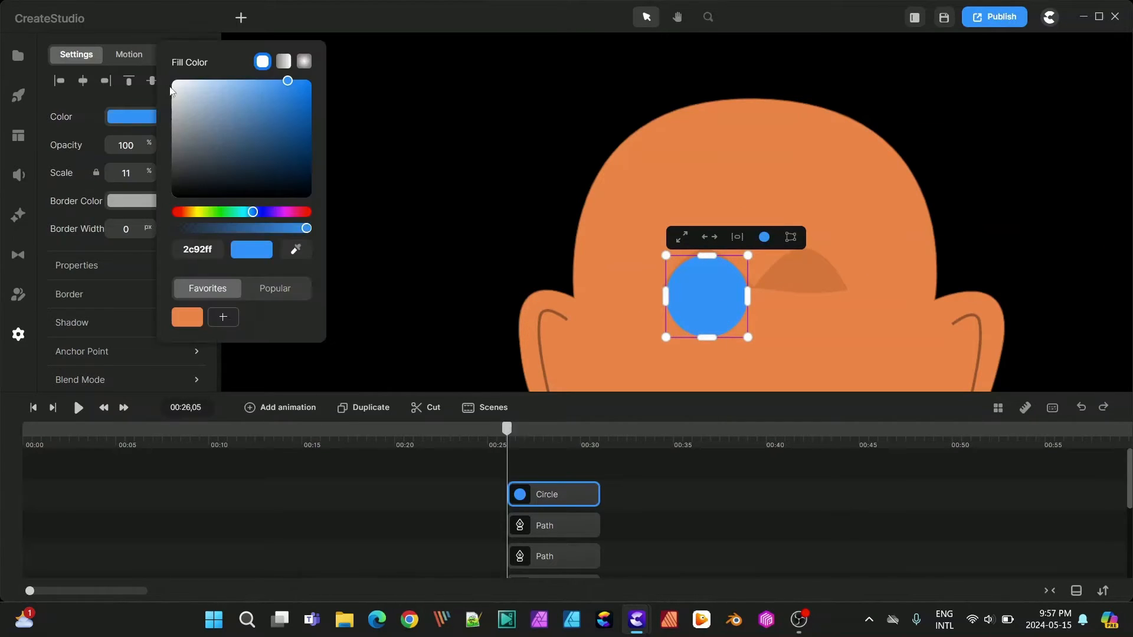
{"action": "left_click", "coordinate": [173, 83]}
{"action": "left_click", "coordinate": [530, 525]}
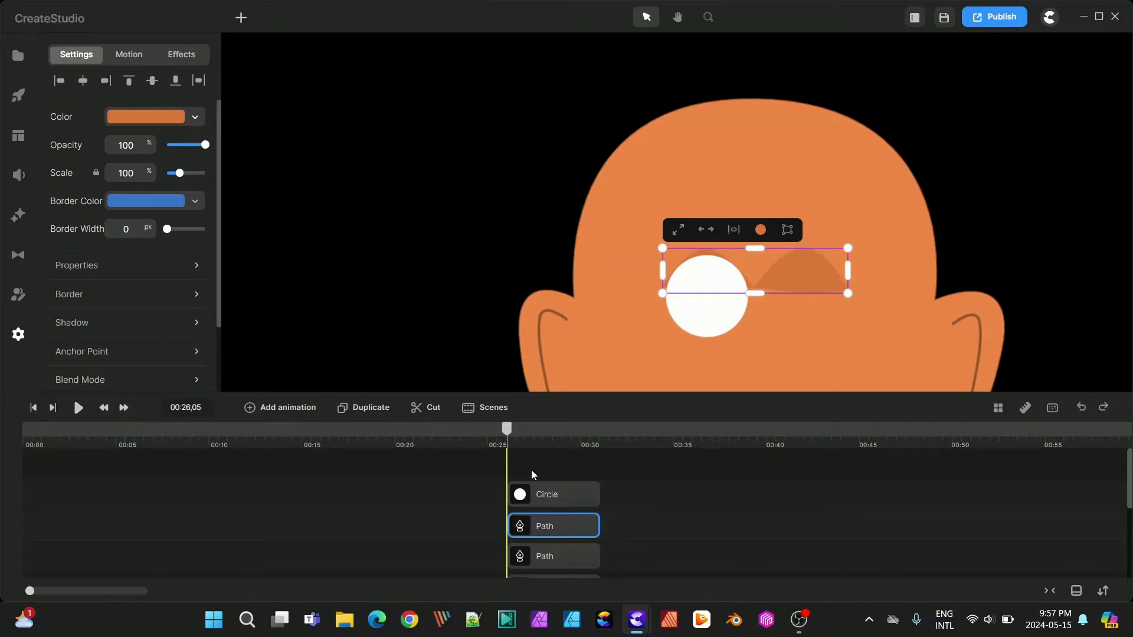
{"action": "left_click_drag", "start_coordinate": [530, 524], "coordinate": [533, 469]}
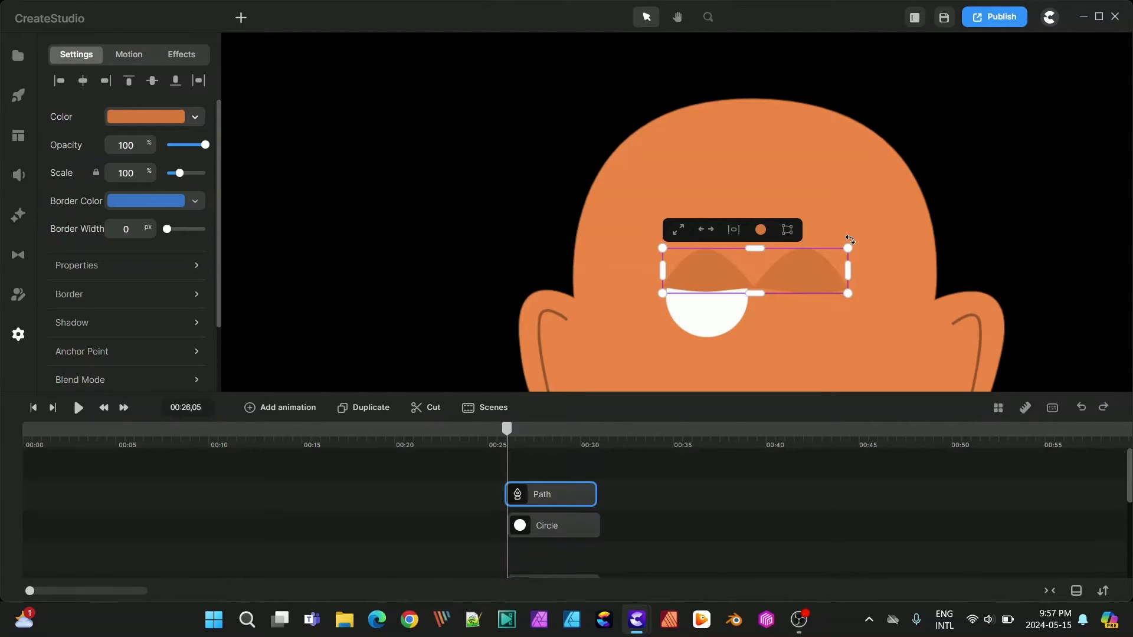
Step: Duplicate the white eye circle and place the copy under the right eyelid
{"action": "left_click", "coordinate": [719, 332]}
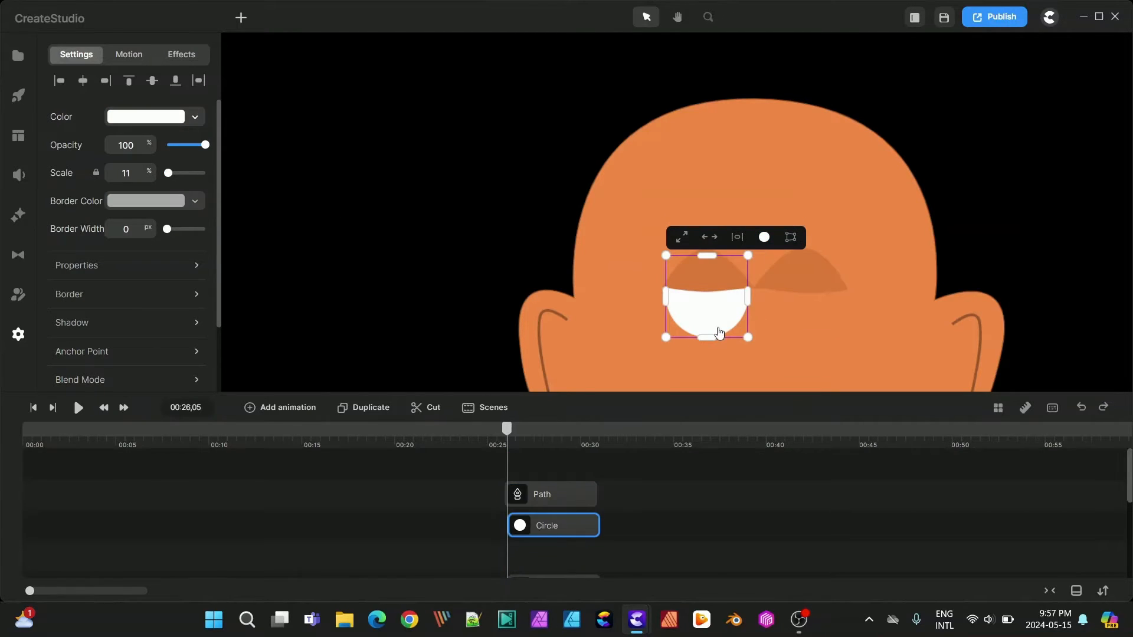
{"action": "left_click", "coordinate": [376, 409]}
{"action": "left_click_drag", "start_coordinate": [702, 313], "coordinate": [792, 328]}
{"action": "left_click", "coordinate": [881, 303]}
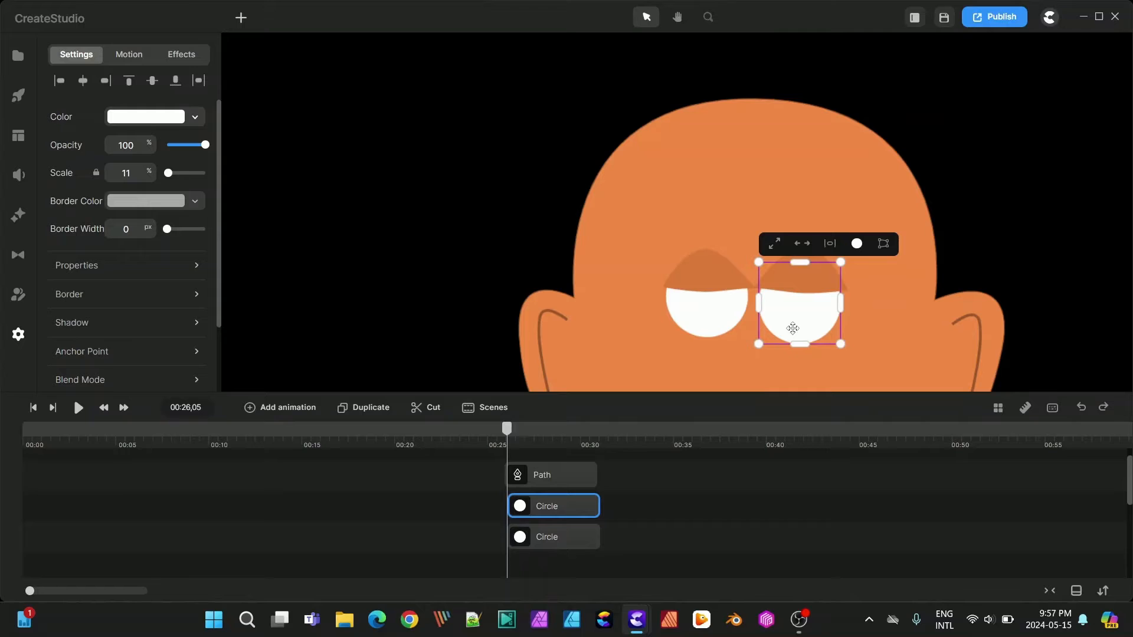
{"action": "left_click", "coordinate": [875, 301]}
Step: Duplicate the left white eye circle and scale one of the two circles down to 7% about its center for the iris
{"action": "scroll", "coordinate": [777, 347], "scroll_direction": "down", "scroll_amount": 3}
{"action": "scroll", "coordinate": [777, 347], "scroll_direction": "up", "scroll_amount": 5}
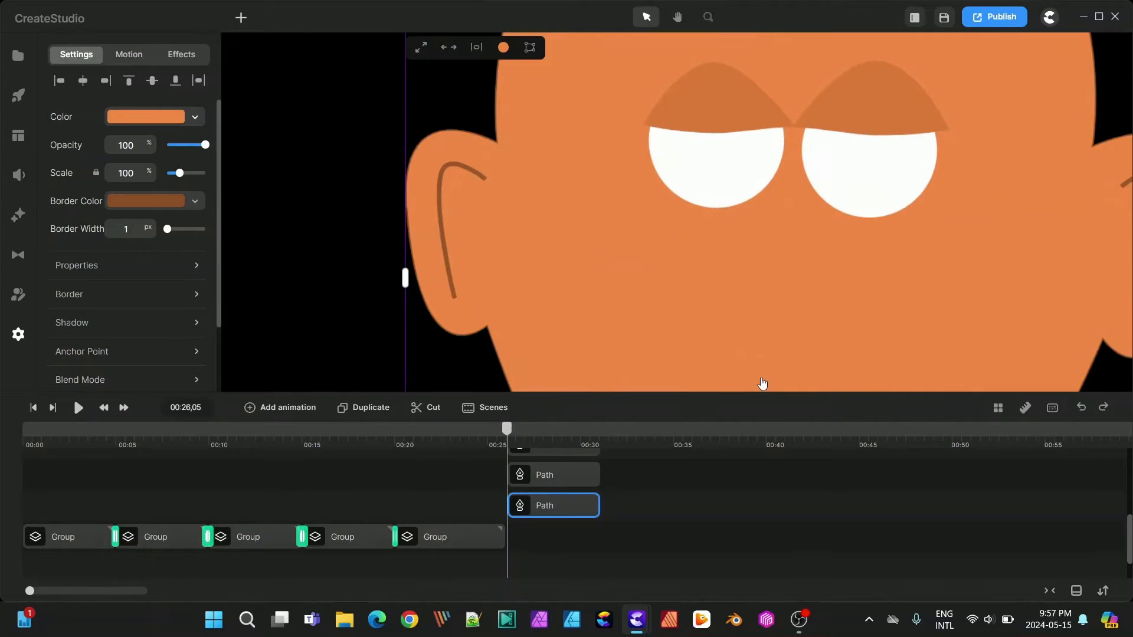
{"action": "left_click", "coordinate": [721, 190]}
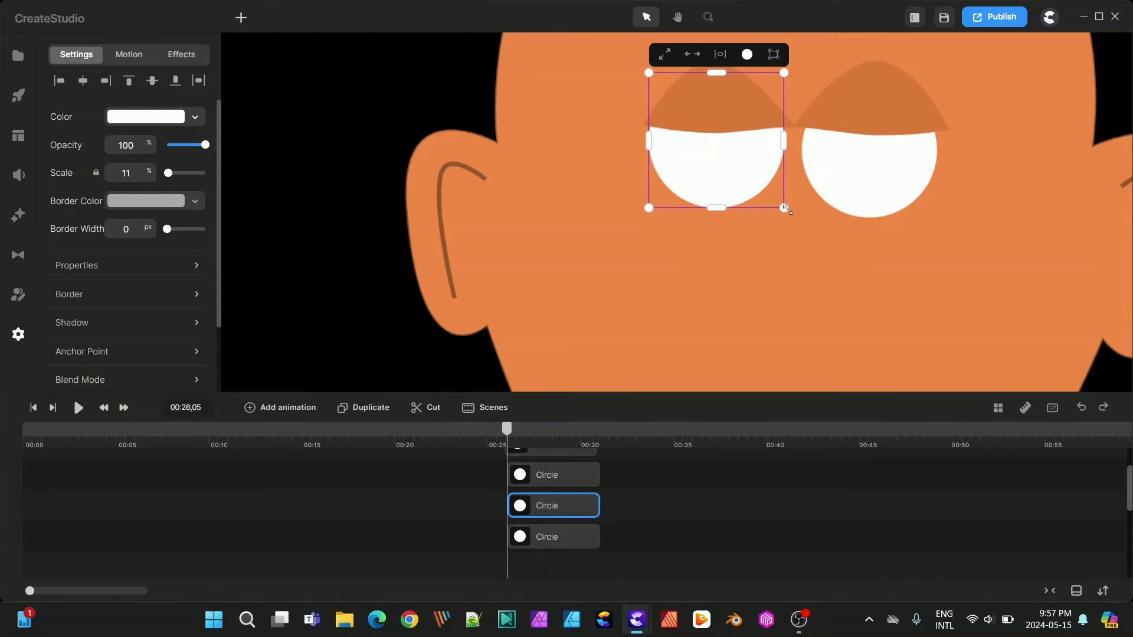
{"action": "left_click_drag", "start_coordinate": [786, 209], "coordinate": [679, 198]}
Step: Fill the left eye's small inner circle with dark navy blue
{"action": "left_click", "coordinate": [156, 121]}
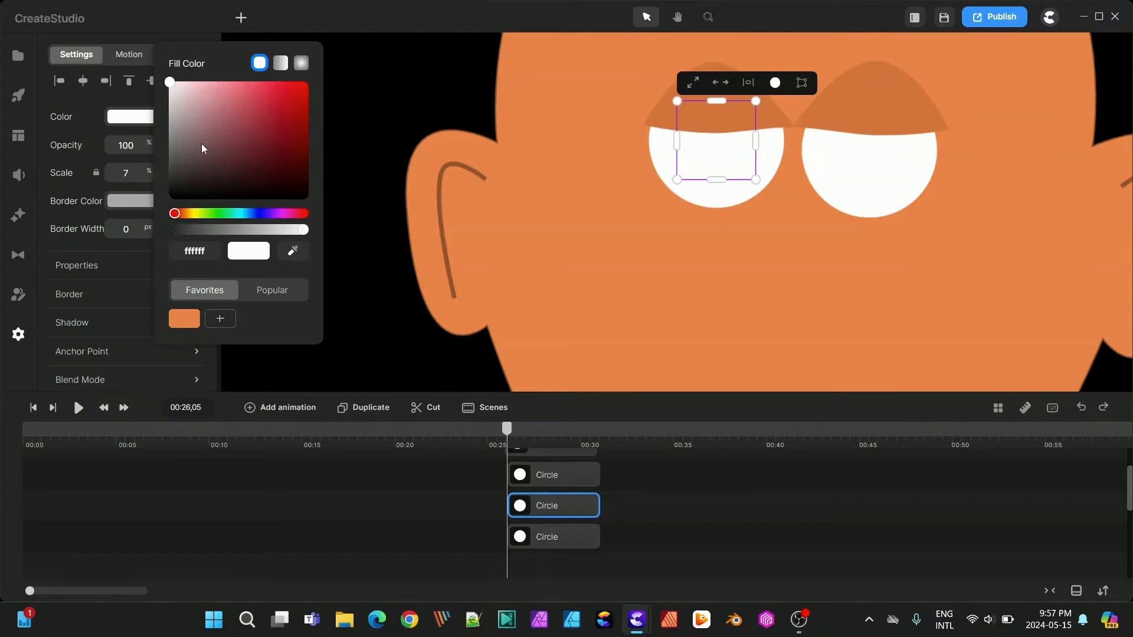
{"action": "left_click", "coordinate": [259, 214]}
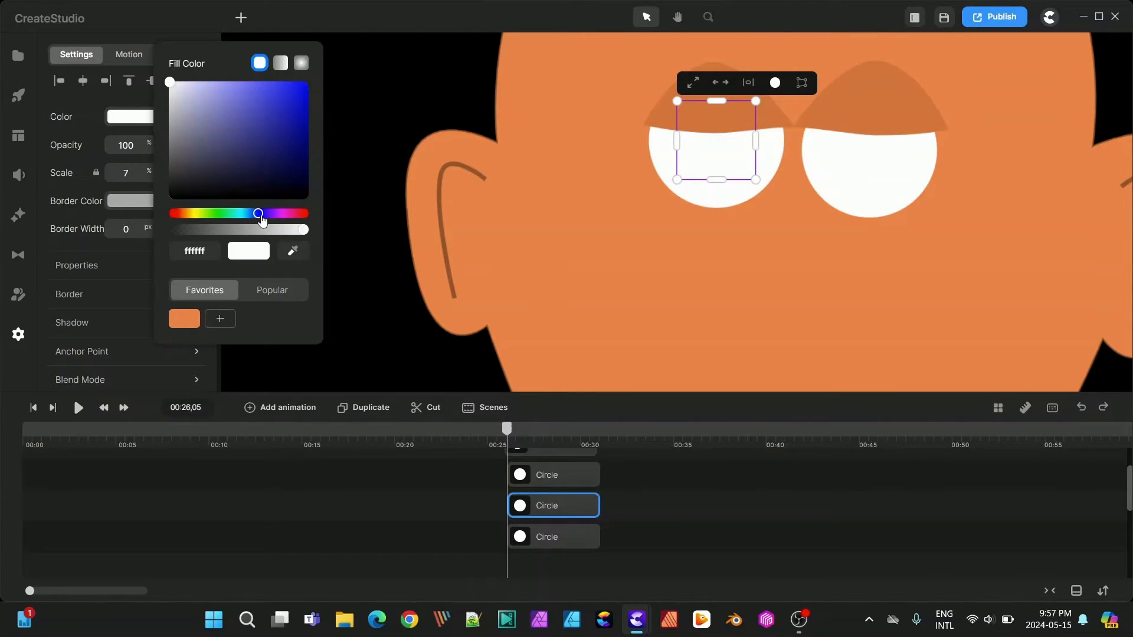
{"action": "left_click", "coordinate": [298, 91]}
{"action": "left_click_drag", "start_coordinate": [300, 94], "coordinate": [293, 147]}
{"action": "left_click", "coordinate": [391, 225]}
Step: Duplicate the navy iris circle onto the right eye and move its layer above the right white eye circle
{"action": "key", "text": "ctrl+d"}
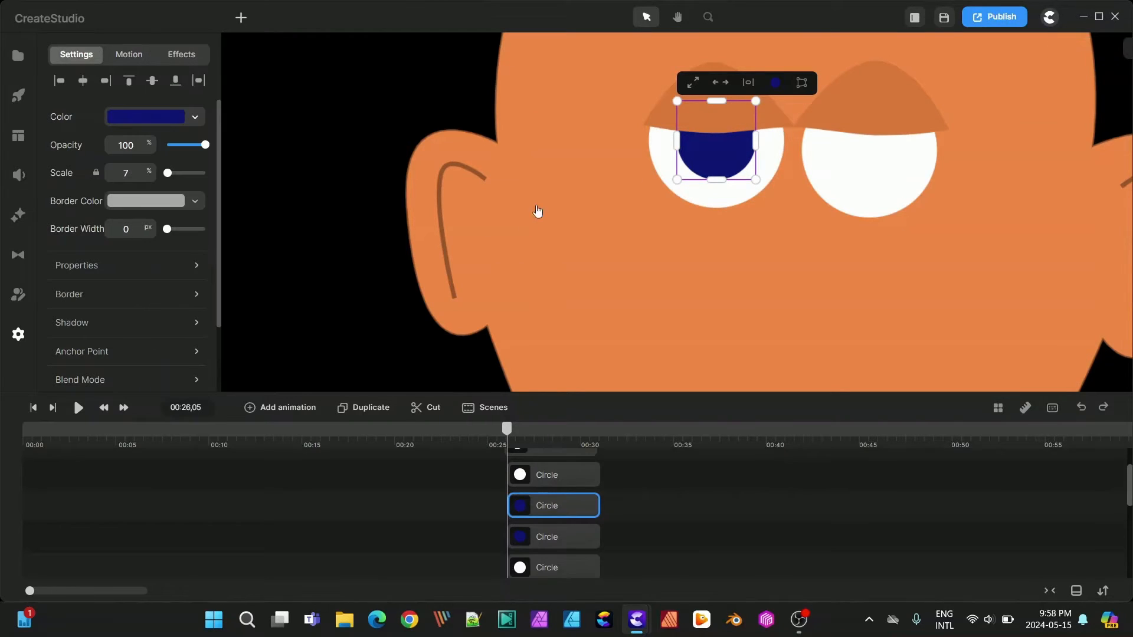
{"action": "left_click_drag", "start_coordinate": [713, 151], "coordinate": [864, 154]}
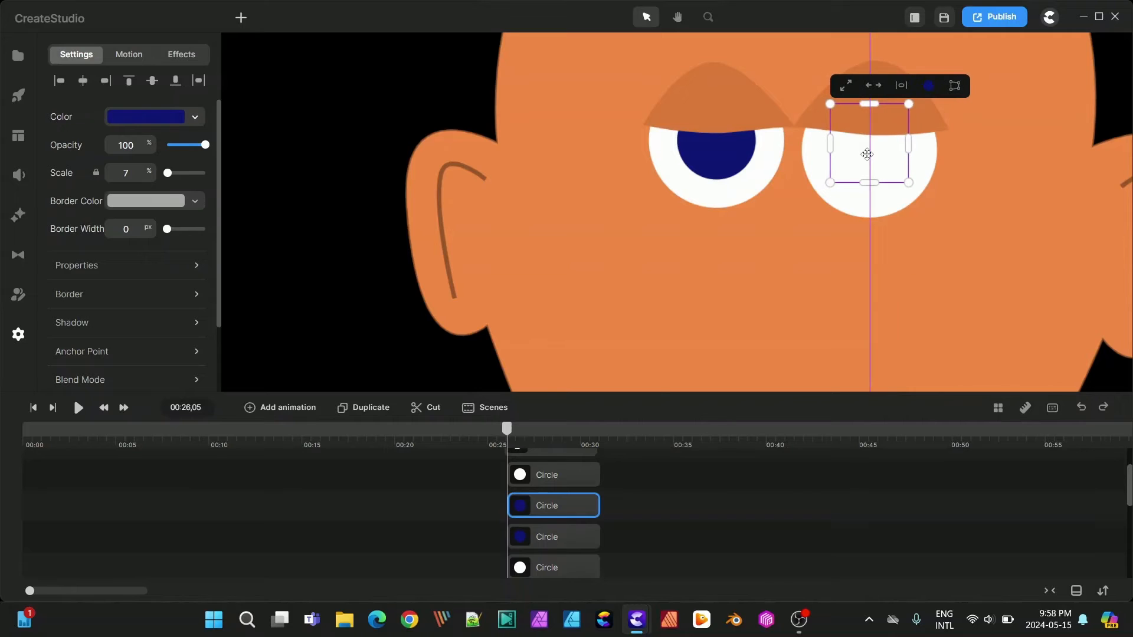
{"action": "left_click_drag", "start_coordinate": [570, 475], "coordinate": [720, 485]}
{"action": "left_click_drag", "start_coordinate": [554, 505], "coordinate": [549, 466]}
{"action": "left_click", "coordinate": [720, 481]}
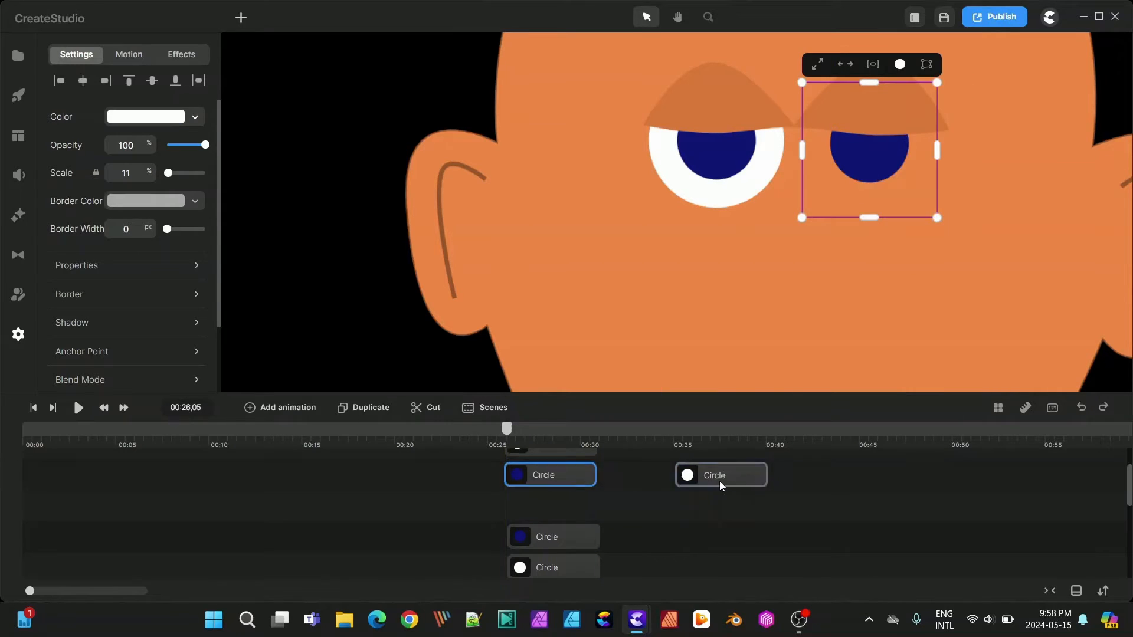
{"action": "left_click_drag", "start_coordinate": [720, 485], "coordinate": [562, 506]}
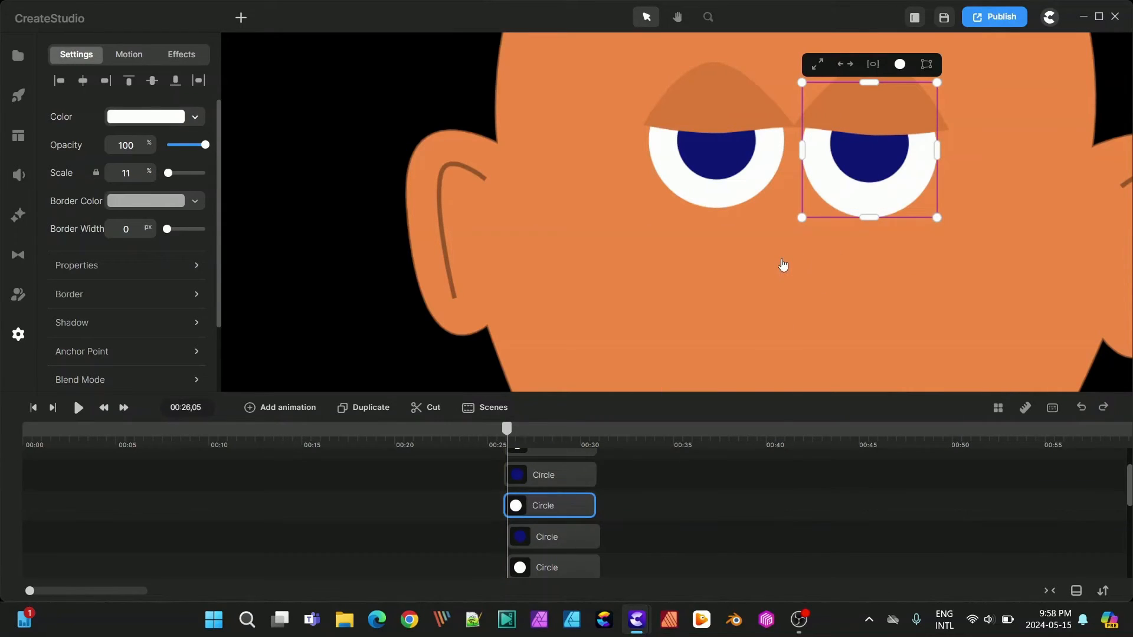
{"action": "scroll", "coordinate": [696, 269], "scroll_direction": "down", "scroll_amount": 5}
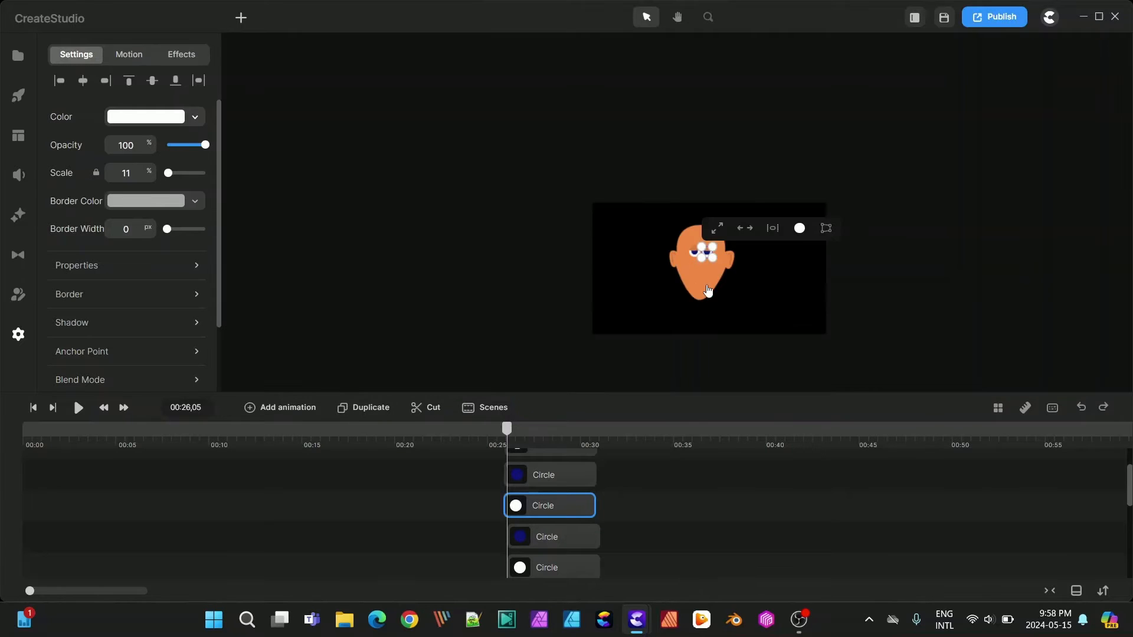
{"action": "scroll", "coordinate": [703, 282], "scroll_direction": "up", "scroll_amount": 5}
{"action": "scroll", "coordinate": [702, 282], "scroll_direction": "down", "scroll_amount": 5}
{"action": "left_click", "coordinate": [906, 235]}
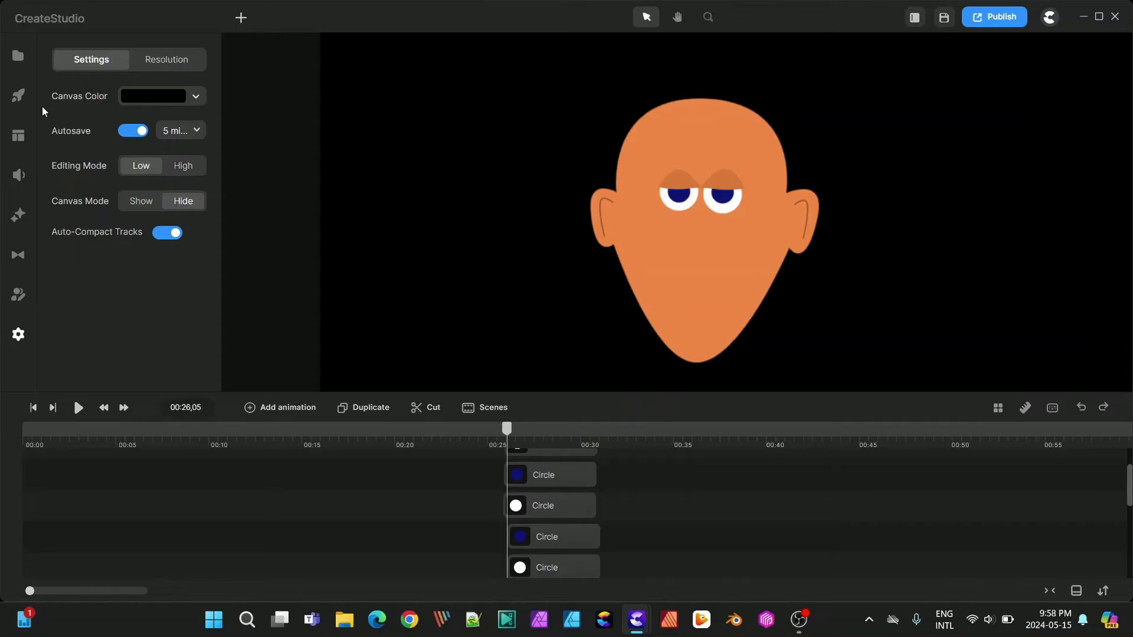
Step: Draw an open, curved nose outline with the Pen tool, running down from between the eyes and around a rounded base
{"action": "left_click", "coordinate": [242, 19]}
{"action": "left_click", "coordinate": [266, 80]}
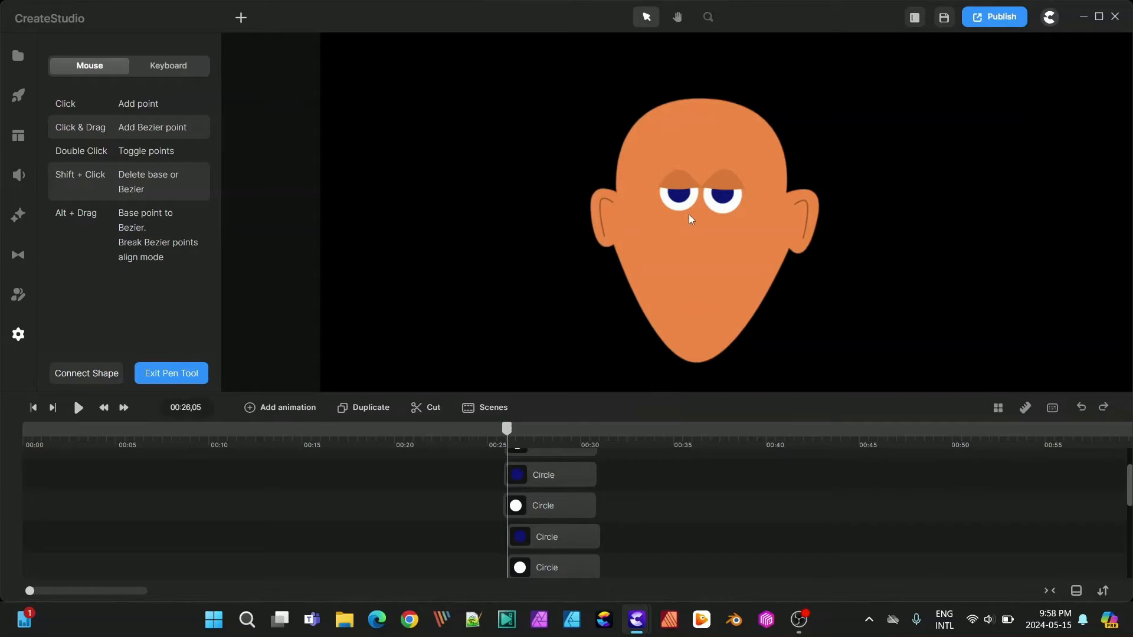
{"action": "left_click", "coordinate": [688, 214]}
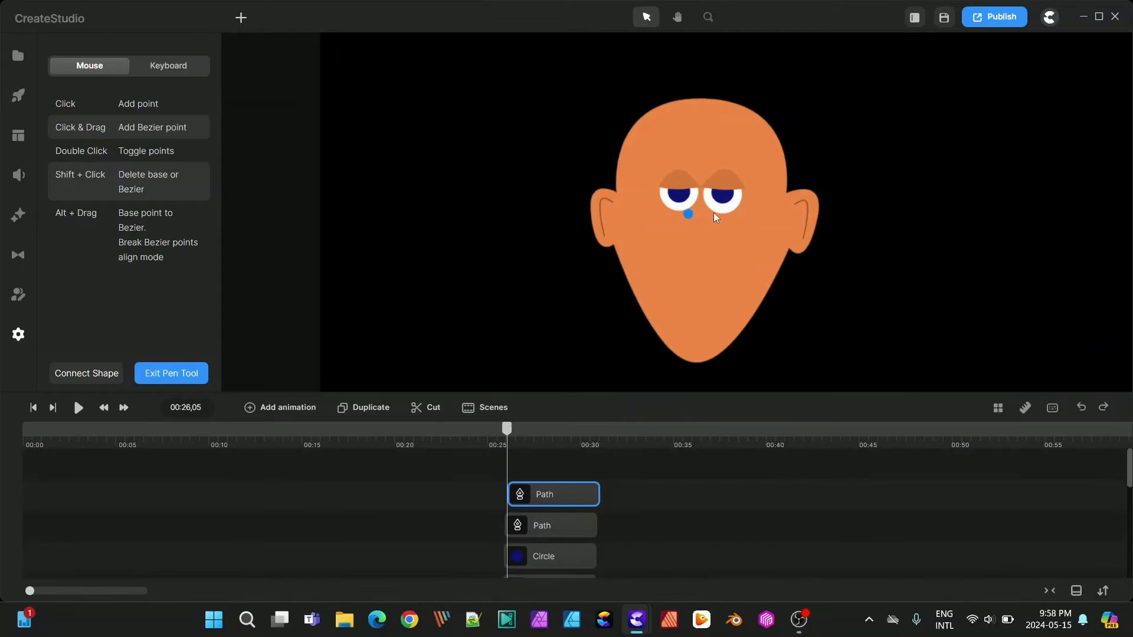
{"action": "scroll", "coordinate": [706, 210], "scroll_direction": "up", "scroll_amount": 10}
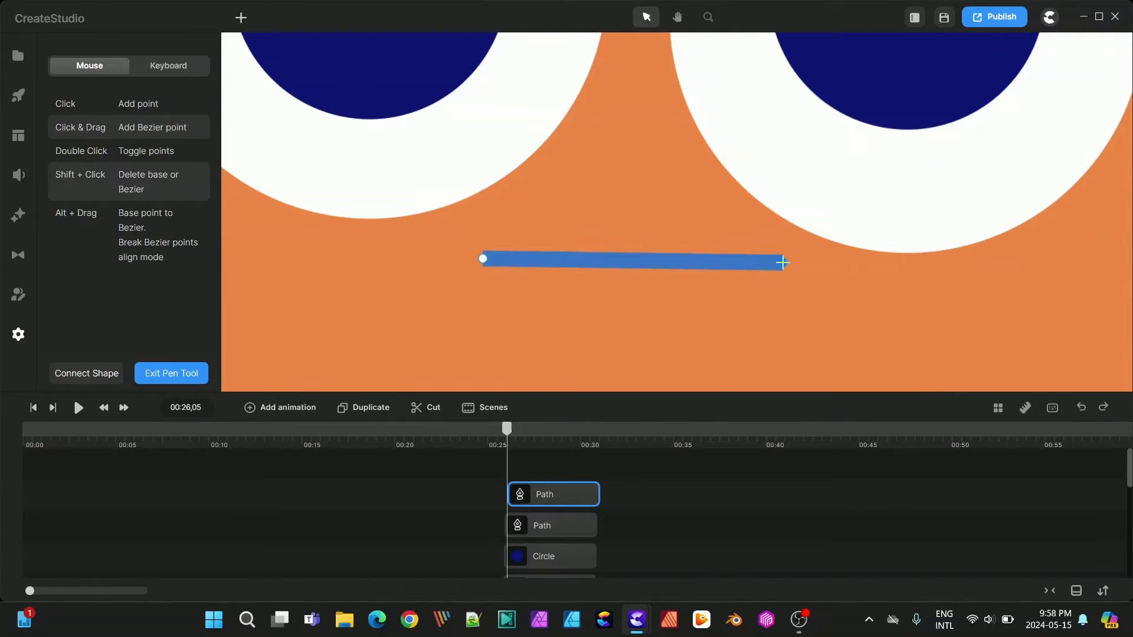
{"action": "left_click_drag", "start_coordinate": [631, 261], "coordinate": [628, 377]}
{"action": "scroll", "coordinate": [637, 329], "scroll_direction": "down", "scroll_amount": 10}
{"action": "left_click_drag", "start_coordinate": [640, 330], "coordinate": [639, 387]}
{"action": "scroll", "coordinate": [657, 321], "scroll_direction": "down", "scroll_amount": 10}
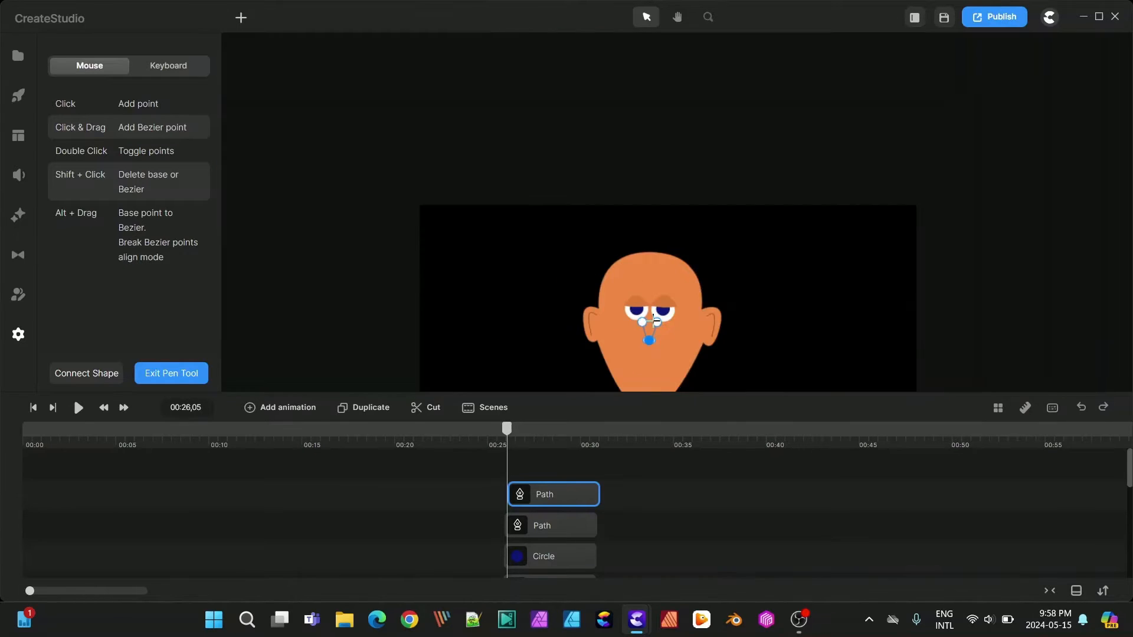
{"action": "scroll", "coordinate": [642, 365], "scroll_direction": "up", "scroll_amount": 10}
{"action": "mouse_move", "coordinate": [661, 300]}
{"action": "left_mouse_down"}
{"action": "mouse_move", "coordinate": [660, 341]}
{"action": "mouse_move", "coordinate": [682, 336]}
{"action": "mouse_move", "coordinate": [639, 334]}
{"action": "mouse_move", "coordinate": [646, 302]}
{"action": "mouse_move", "coordinate": [686, 302]}
{"action": "mouse_move", "coordinate": [673, 303]}
{"action": "left_mouse_up"}
{"action": "left_click", "coordinate": [668, 327]}
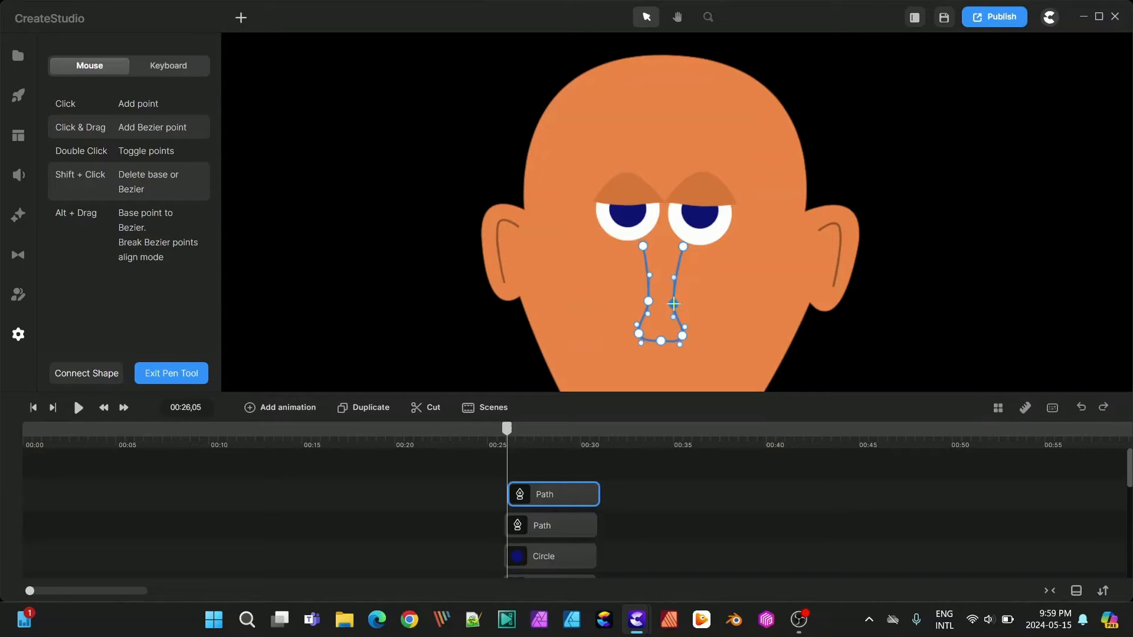
Step: Widen both nostrils, add a point on each side of the nose's base, pull its middle point down and finish the path
{"action": "scroll", "coordinate": [649, 254], "scroll_direction": "up", "scroll_amount": 5}
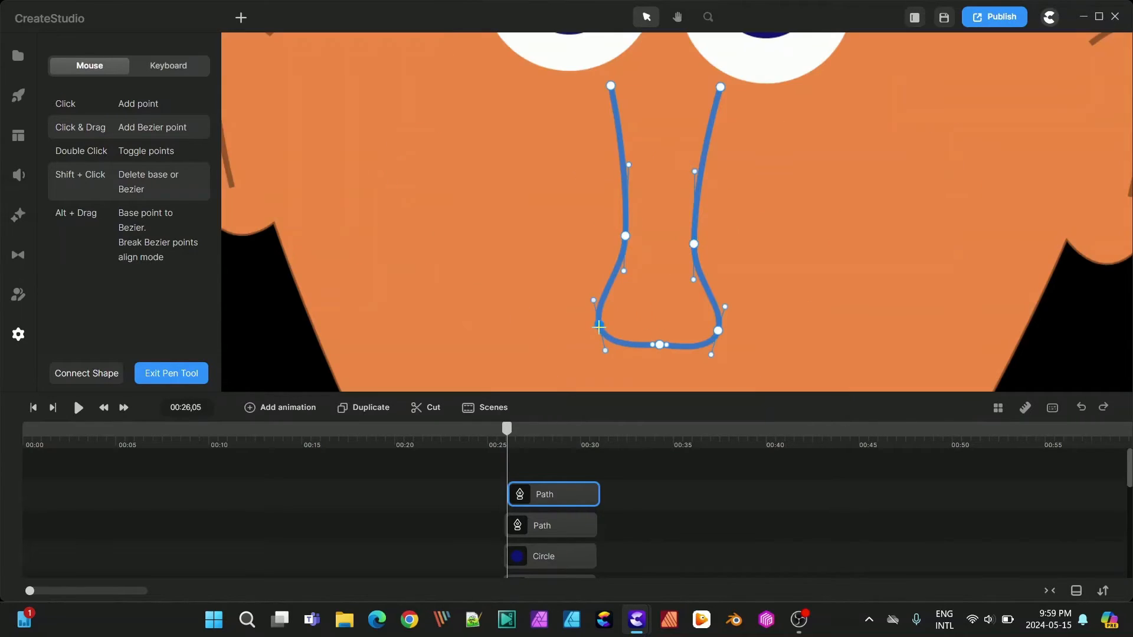
{"action": "left_click_drag", "start_coordinate": [598, 326], "coordinate": [575, 340]}
{"action": "left_click_drag", "start_coordinate": [718, 331], "coordinate": [743, 345]}
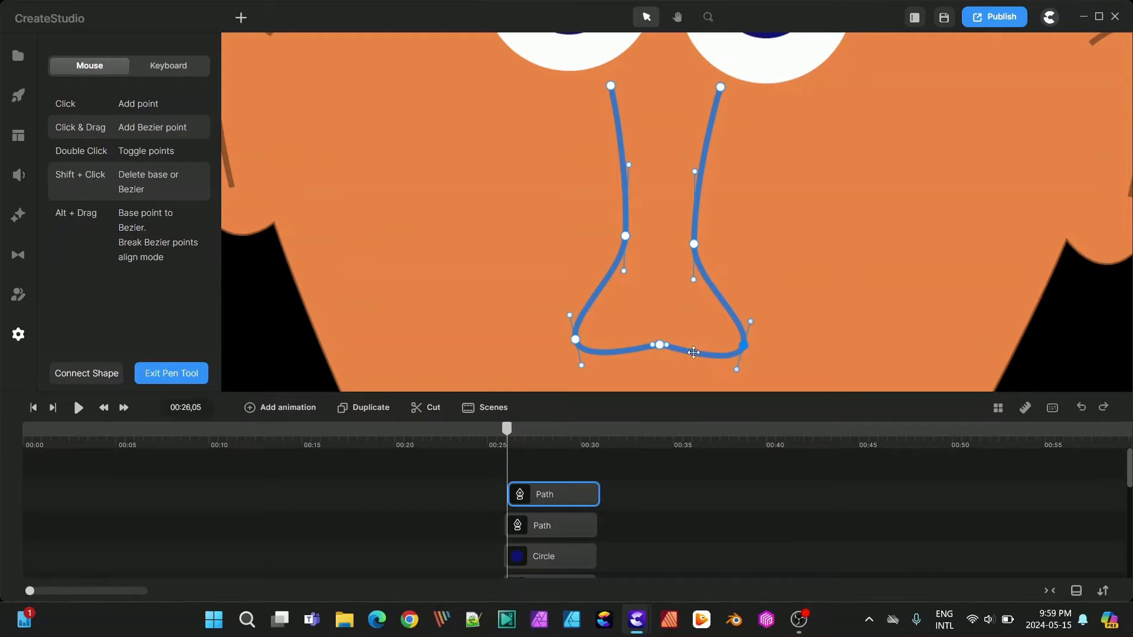
{"action": "left_click", "coordinate": [625, 351]}
{"action": "left_click", "coordinate": [698, 354]}
{"action": "left_click_drag", "start_coordinate": [656, 344], "coordinate": [663, 373]}
{"action": "scroll", "coordinate": [660, 322], "scroll_direction": "down", "scroll_amount": 5}
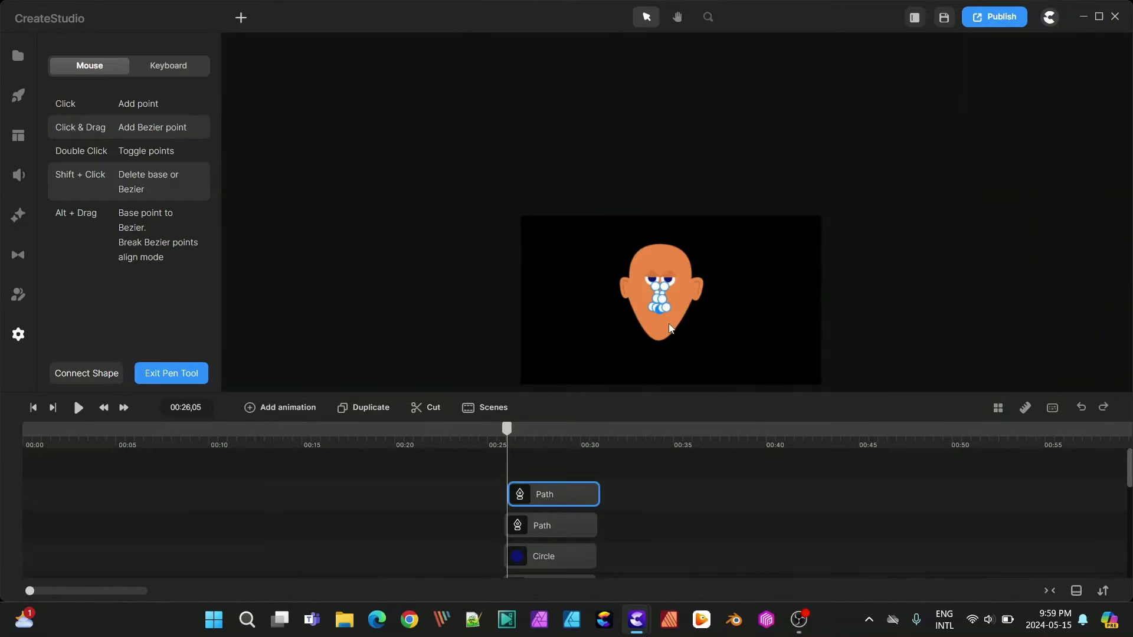
{"action": "scroll", "coordinate": [668, 321], "scroll_direction": "up", "scroll_amount": 3}
{"action": "key", "text": "Escape"}
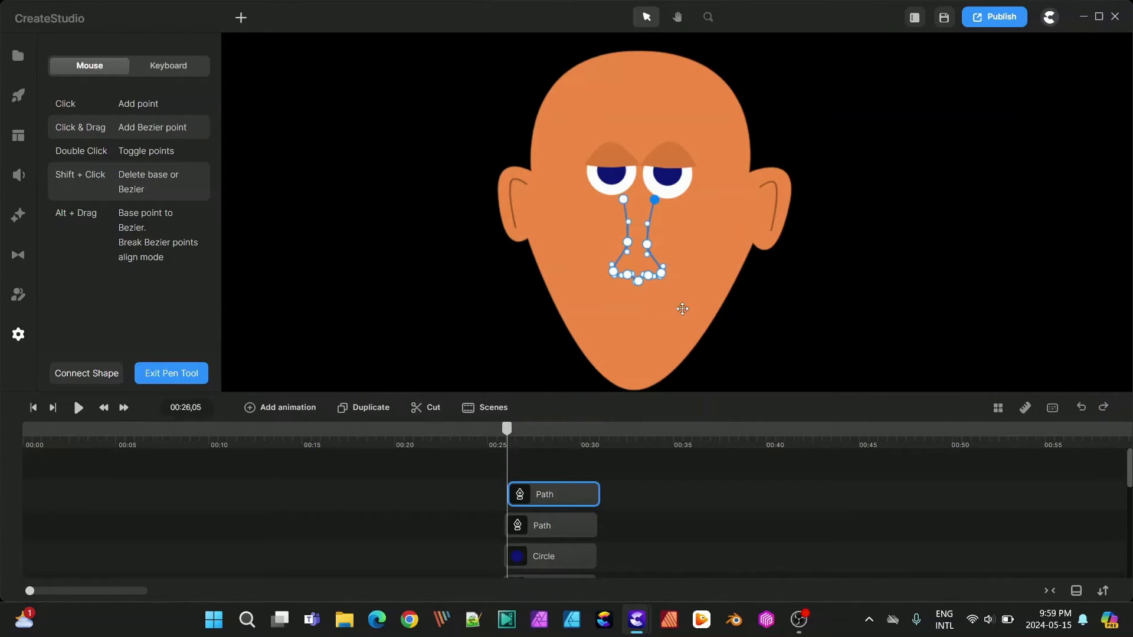
{"action": "left_click", "coordinate": [190, 374]}
Step: Reshape the nose path with a narrower, straighter bridge, lower bend points and wider nostrils
{"action": "scroll", "coordinate": [599, 264], "scroll_direction": "up", "scroll_amount": 3}
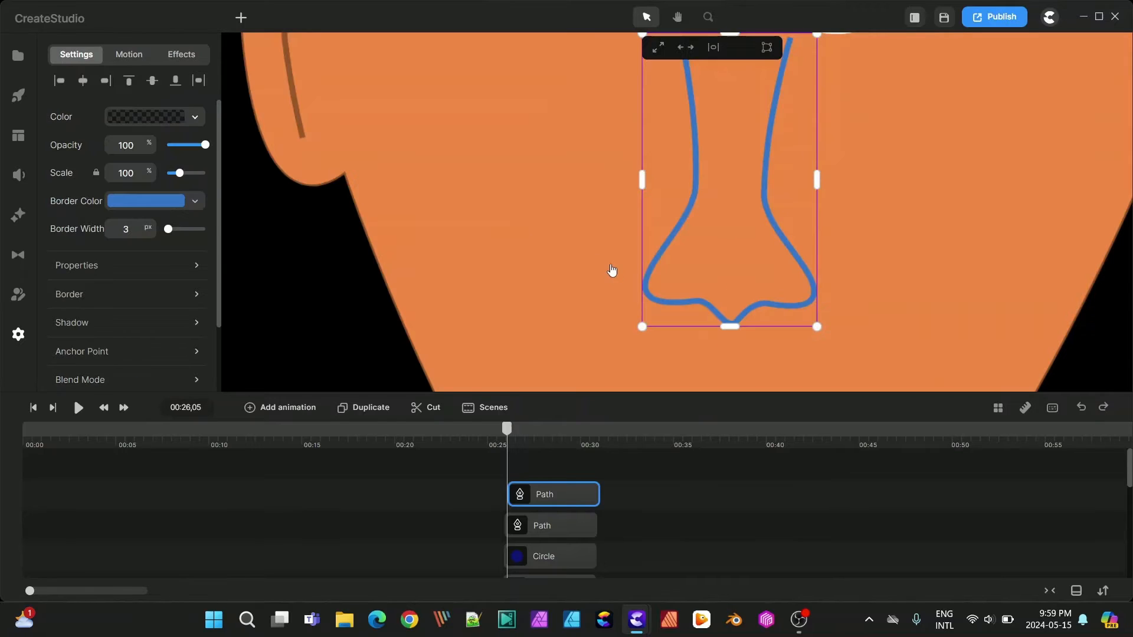
{"action": "scroll", "coordinate": [710, 203], "scroll_direction": "down", "scroll_amount": 3}
{"action": "scroll", "coordinate": [570, 178], "scroll_direction": "up", "scroll_amount": 2}
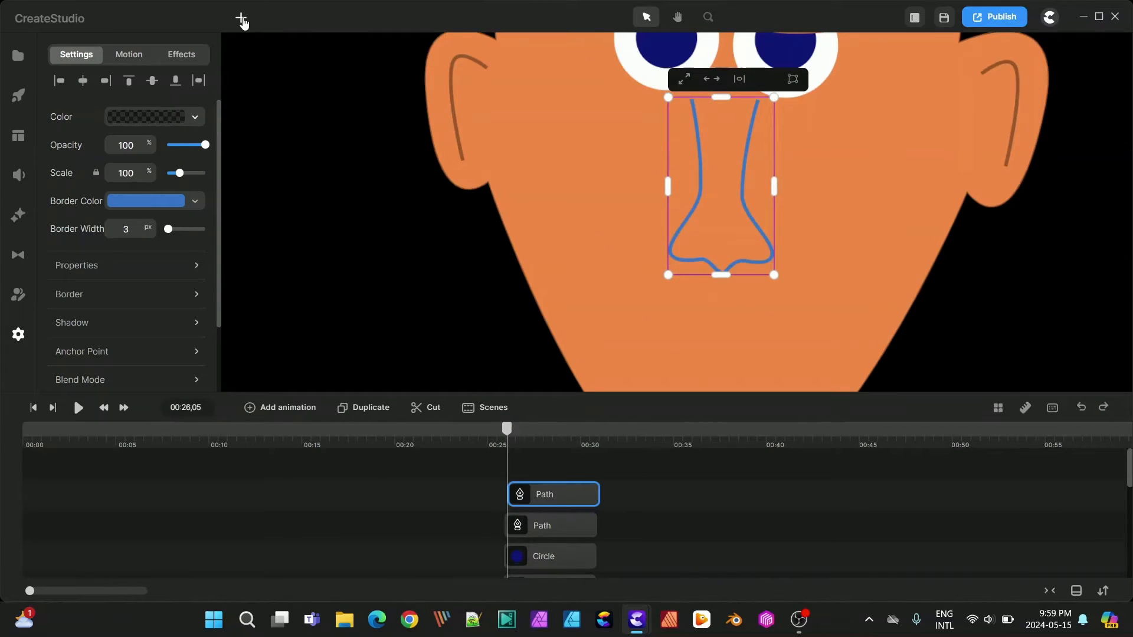
{"action": "left_click", "coordinate": [241, 18]}
{"action": "left_click", "coordinate": [261, 77]}
{"action": "left_click_drag", "start_coordinate": [690, 98], "coordinate": [742, 99]}
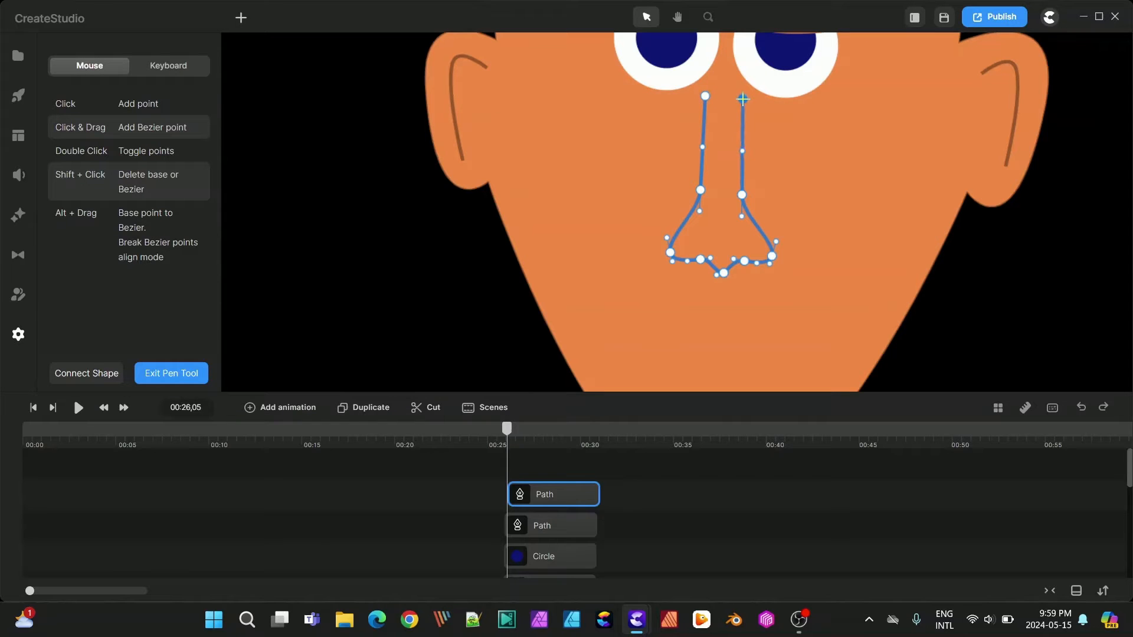
{"action": "left_click_drag", "start_coordinate": [701, 191], "coordinate": [741, 215]}
{"action": "left_click_drag", "start_coordinate": [670, 253], "coordinate": [655, 255]}
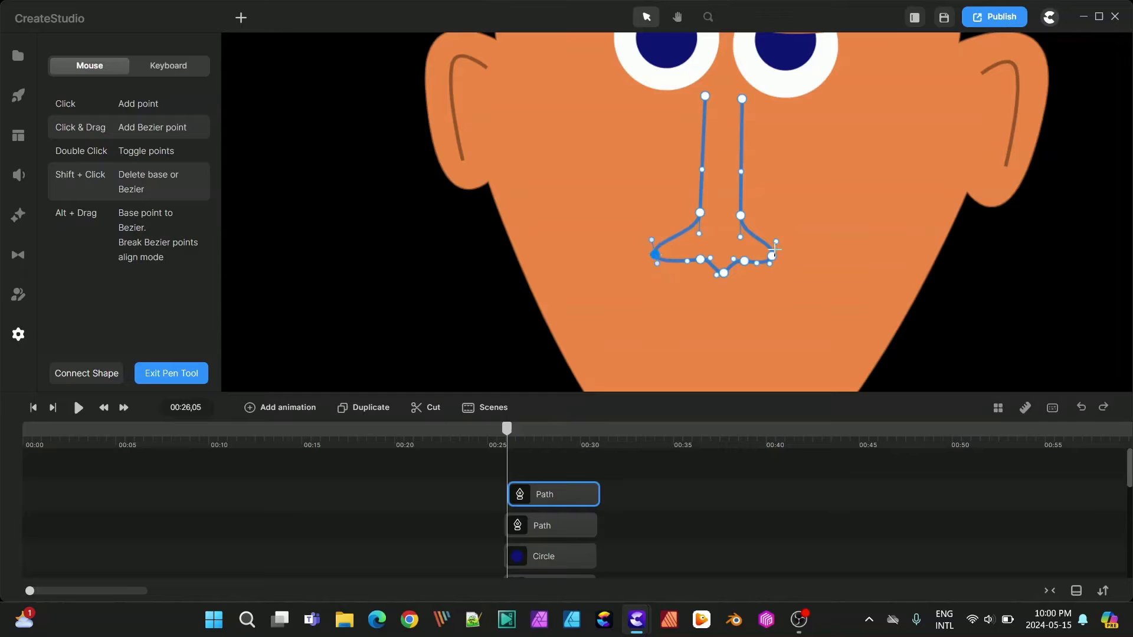
{"action": "left_click_drag", "start_coordinate": [773, 255], "coordinate": [788, 260]}
Step: Lower the three middle points of the nose's base to soften its curve, and finish editing the path
{"action": "left_click", "coordinate": [724, 272]}
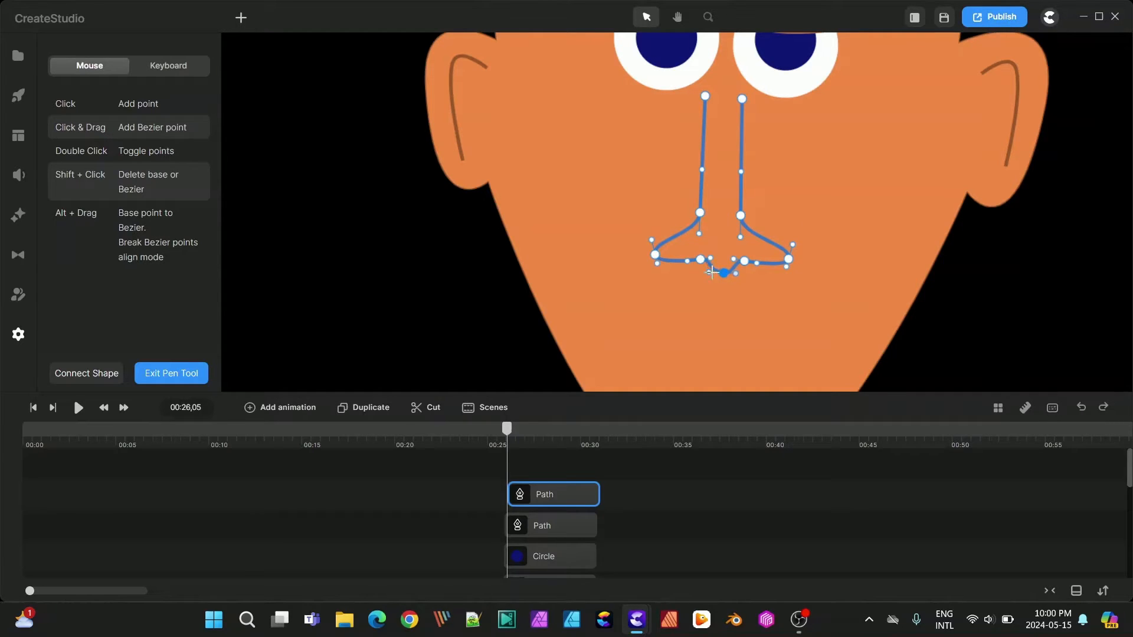
{"action": "left_click_drag", "start_coordinate": [723, 273], "coordinate": [690, 269]}
{"action": "left_click", "coordinate": [820, 204]}
{"action": "key", "text": "ctrl+z"}
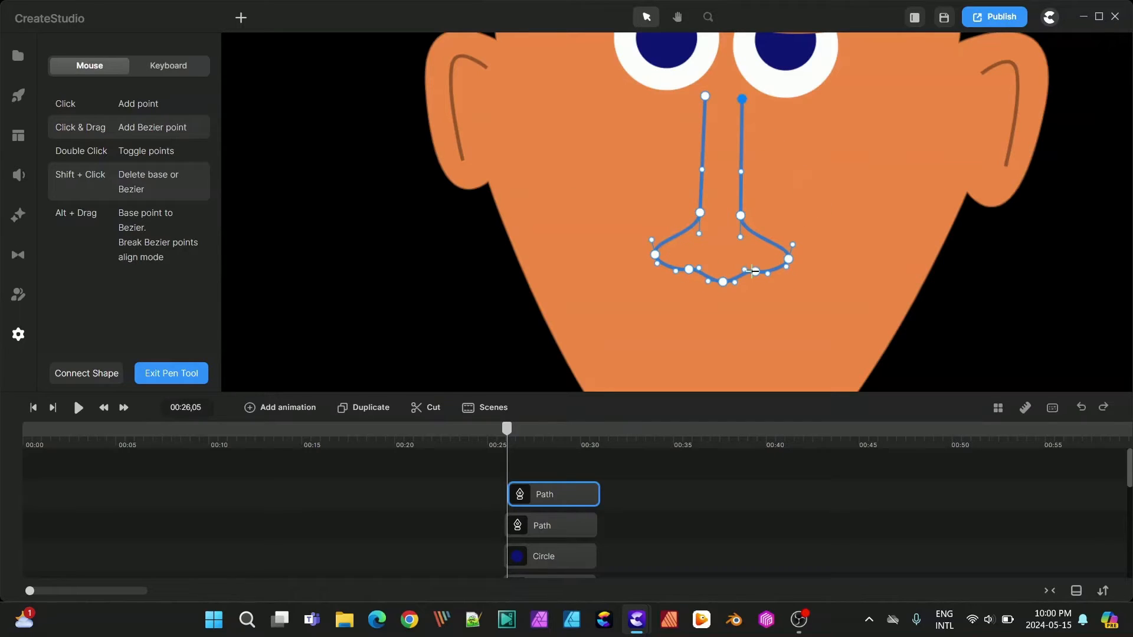
{"action": "left_click", "coordinate": [171, 373]}
Step: Give the nose outline a black 6 px border and reduce its opacity to 30%
{"action": "left_click", "coordinate": [153, 117]}
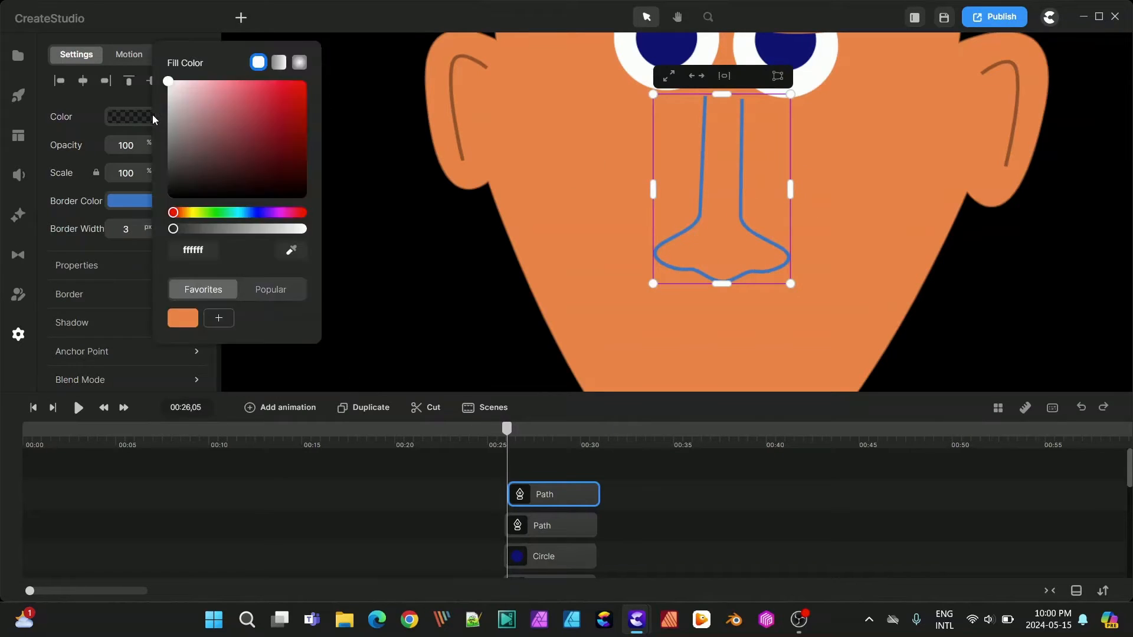
{"action": "left_click_drag", "start_coordinate": [227, 178], "coordinate": [219, 157]}
{"action": "left_click", "coordinate": [139, 237]}
{"action": "left_click_drag", "start_coordinate": [170, 229], "coordinate": [114, 314]}
{"action": "left_click", "coordinate": [143, 204]}
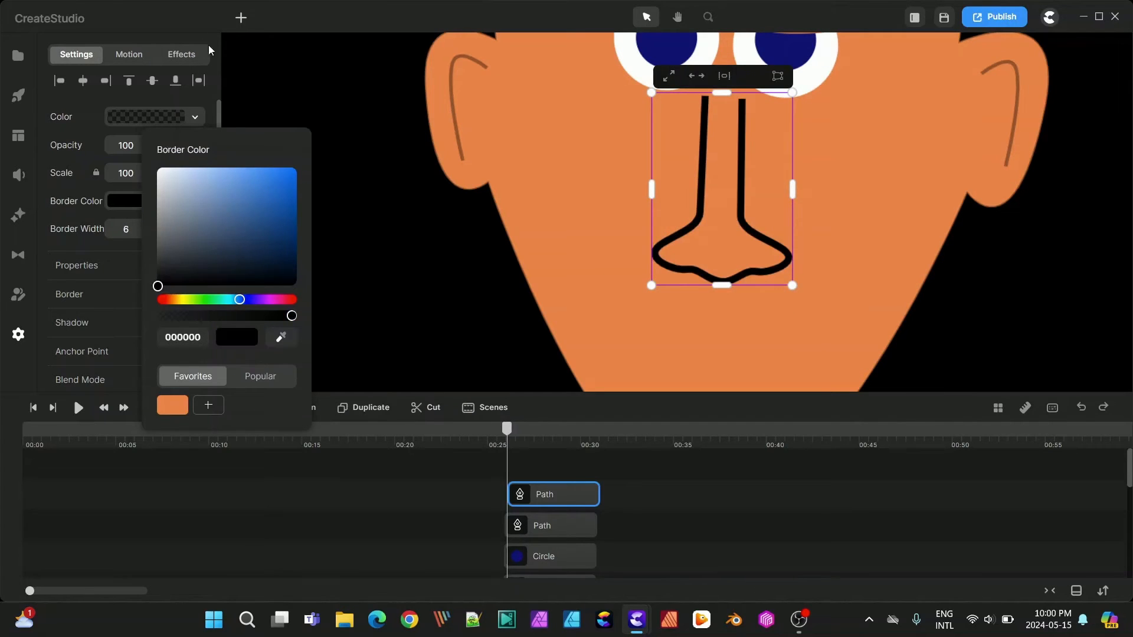
{"action": "left_click", "coordinate": [104, 324]}
{"action": "left_click_drag", "start_coordinate": [204, 145], "coordinate": [180, 147]}
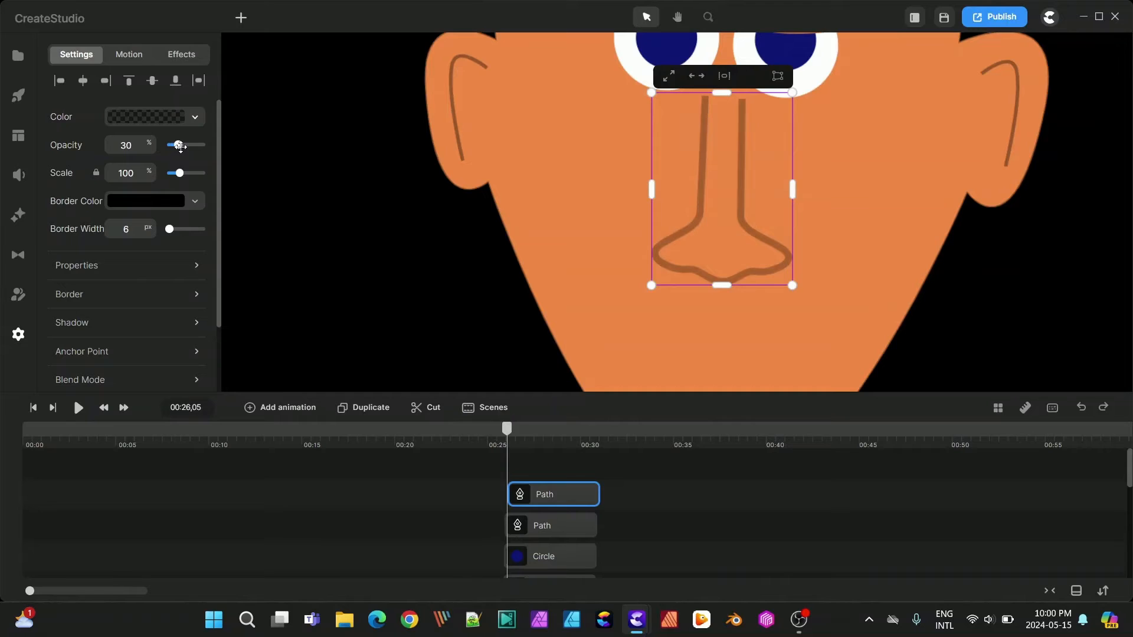
Step: Spread the two lower bridge points of the nose path apart so the bridge widens toward the nostrils
{"action": "left_click", "coordinate": [242, 20]}
{"action": "left_click", "coordinate": [269, 82]}
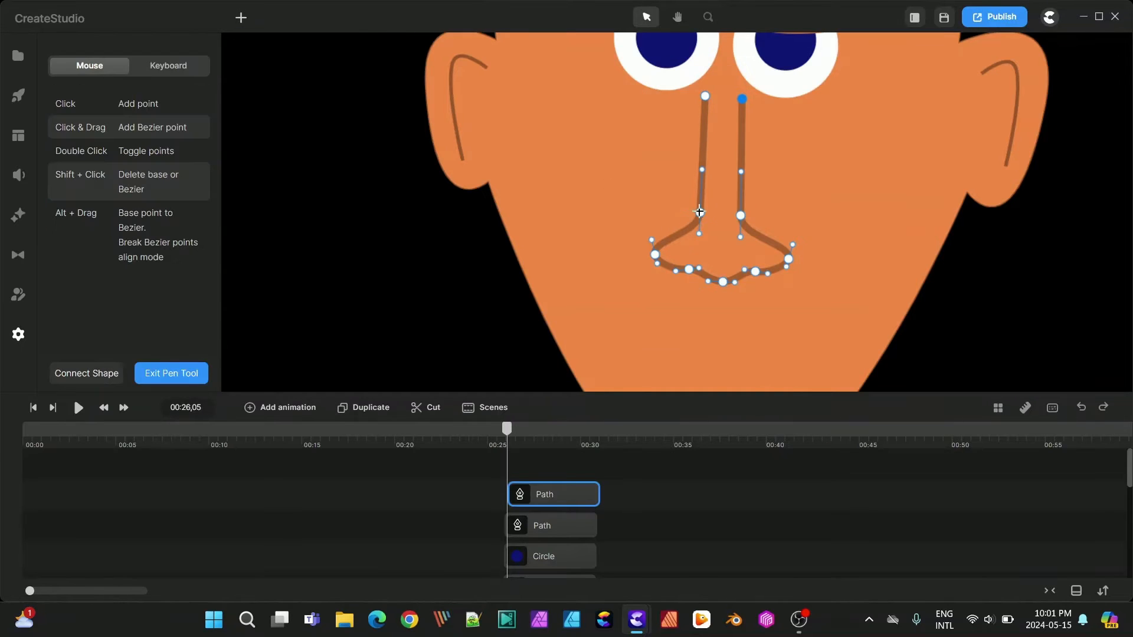
{"action": "left_click_drag", "start_coordinate": [700, 211], "coordinate": [756, 211]}
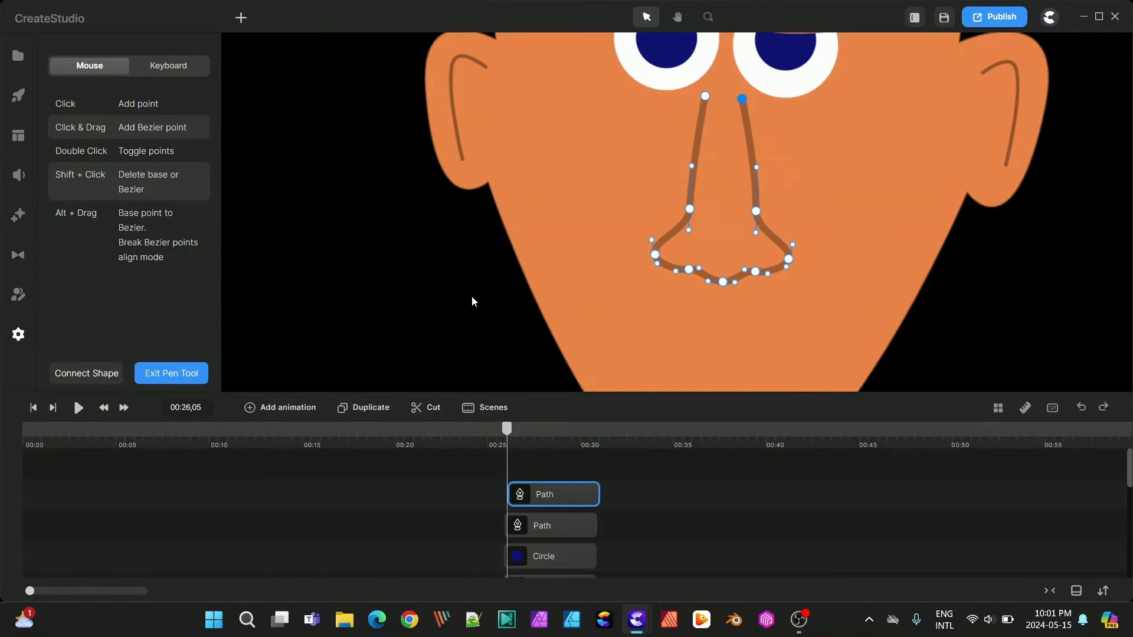
{"action": "left_click", "coordinate": [452, 279]}
{"action": "scroll", "coordinate": [687, 305], "scroll_direction": "down", "scroll_amount": 2}
{"action": "scroll", "coordinate": [688, 304], "scroll_direction": "up", "scroll_amount": 1}
{"action": "scroll", "coordinate": [687, 258], "scroll_direction": "down", "scroll_amount": 1}
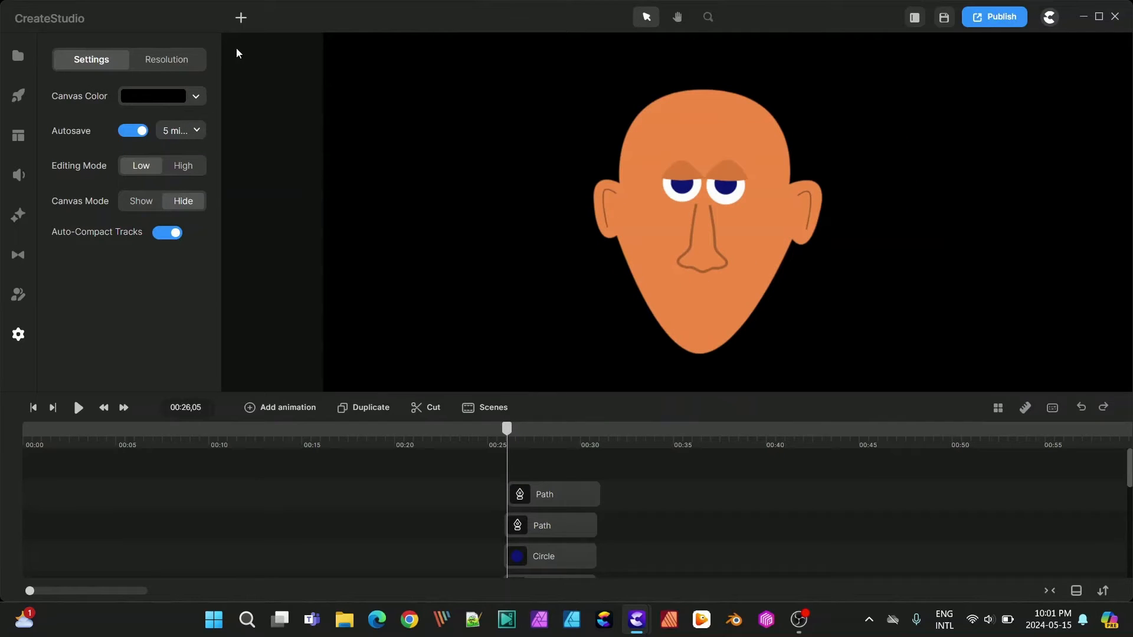
{"action": "left_click", "coordinate": [241, 18]}
{"action": "left_click", "coordinate": [638, 236]}
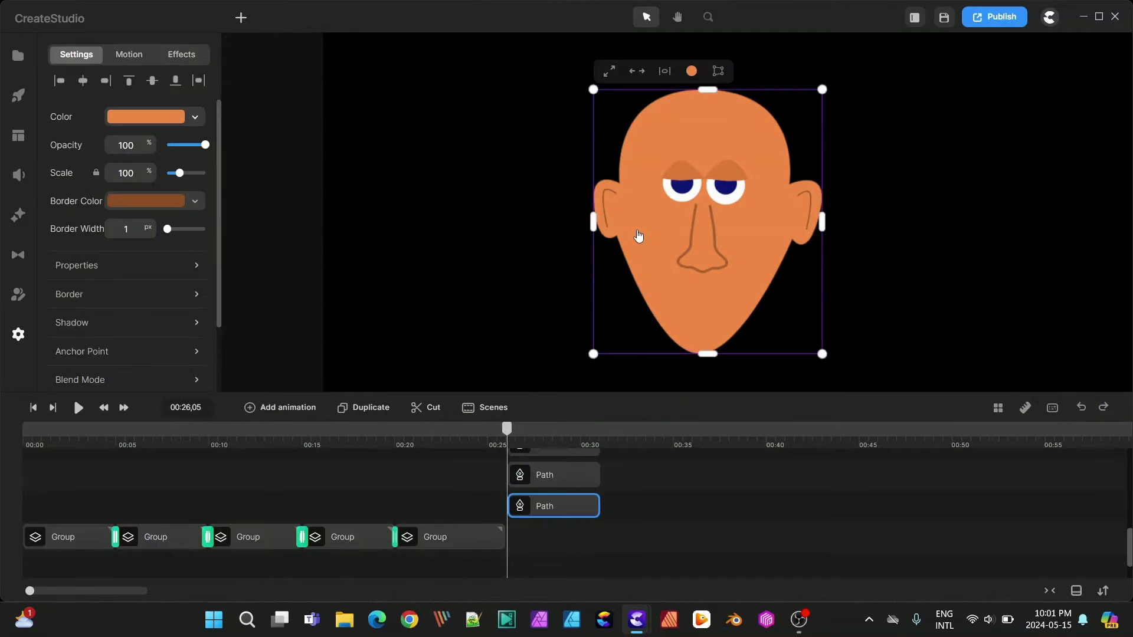
{"action": "left_click", "coordinate": [651, 376]}
Step: Start a spiky hair outline with the Pen tool from the left cheek, past the left ear and over the crown
{"action": "left_click", "coordinate": [240, 18]}
{"action": "left_click", "coordinate": [266, 84]}
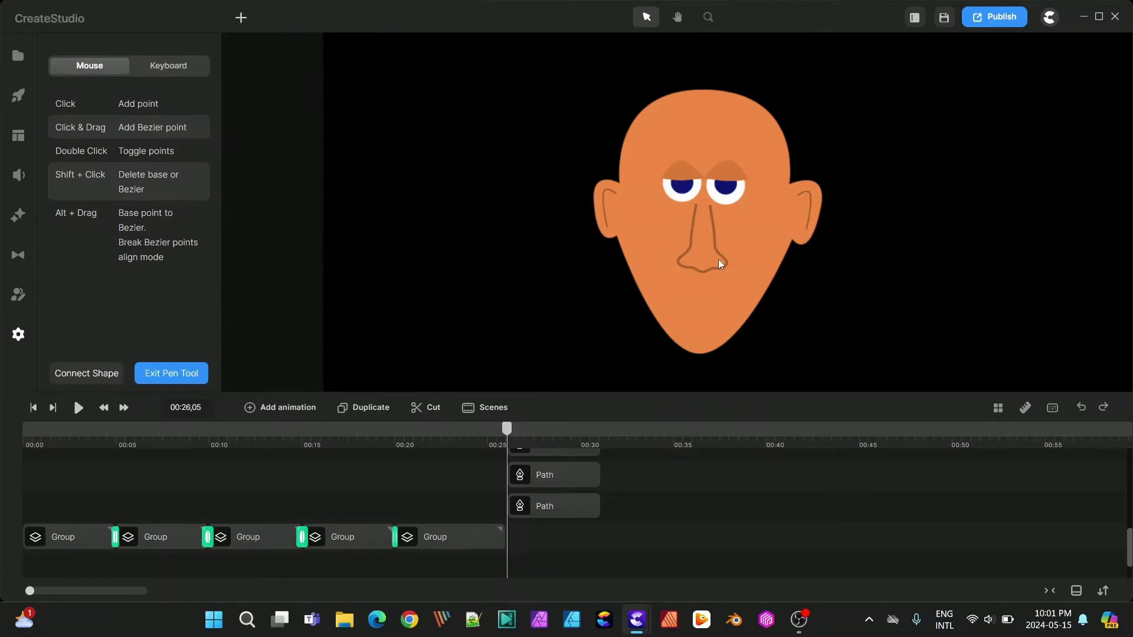
{"action": "left_click", "coordinate": [639, 232]}
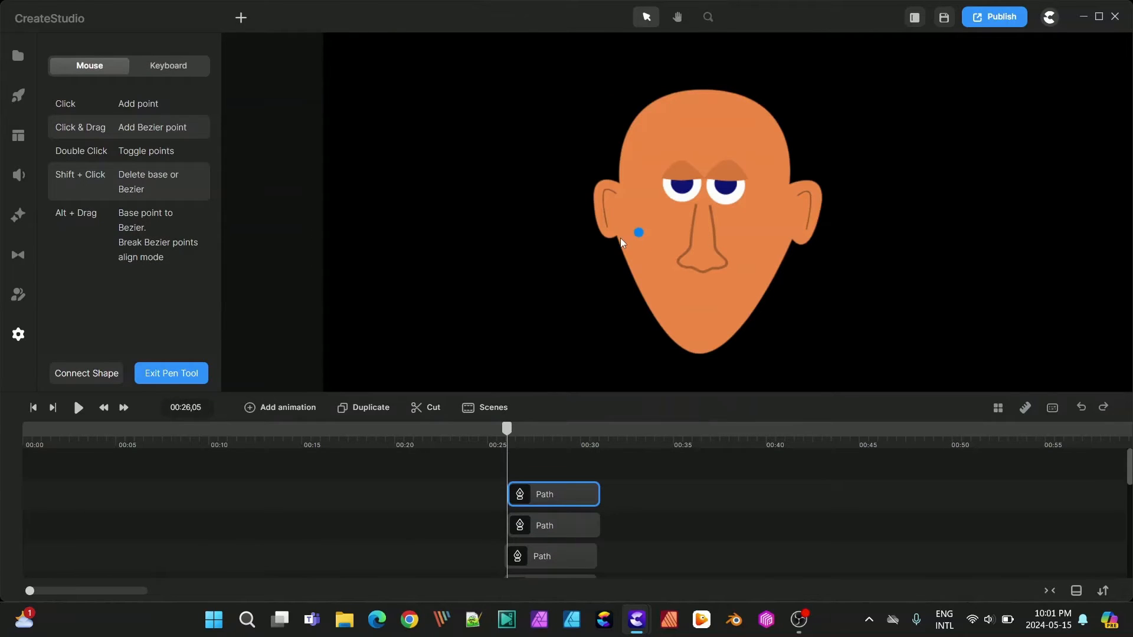
{"action": "left_click", "coordinate": [600, 178]}
{"action": "left_click", "coordinate": [558, 139]}
{"action": "left_click", "coordinate": [602, 127]}
{"action": "left_click", "coordinate": [576, 73]}
{"action": "left_click", "coordinate": [625, 93]}
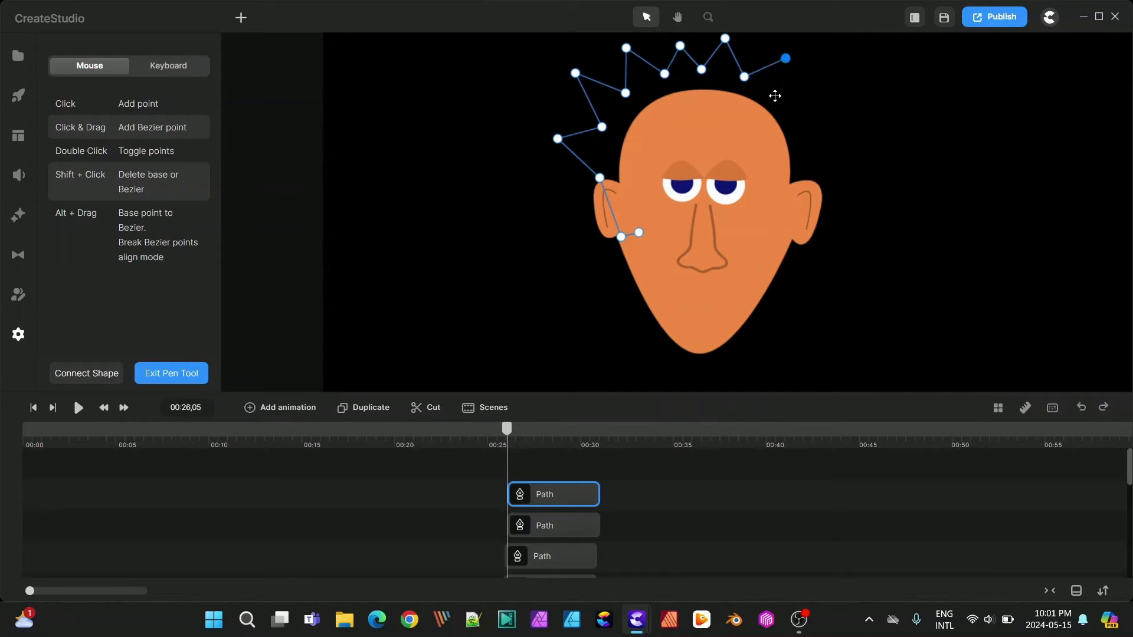
Step: Continue the hair spikes down past the right ear to the right cheek and close the path at its starting point
{"action": "left_click", "coordinate": [820, 100]}
{"action": "left_click", "coordinate": [799, 129]}
{"action": "left_click", "coordinate": [835, 152]}
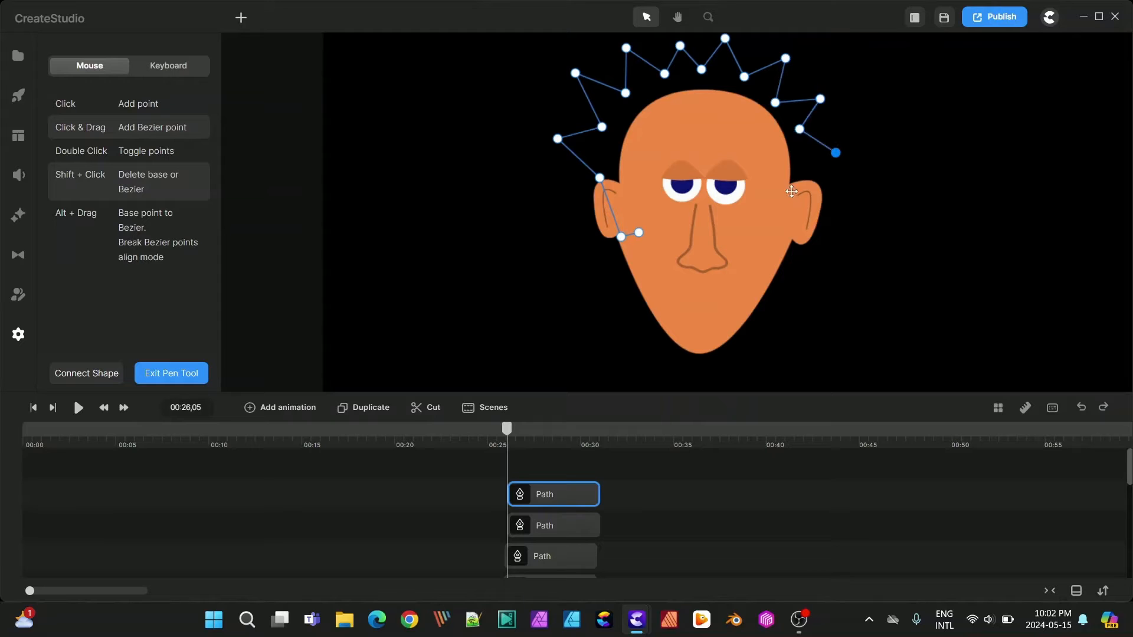
{"action": "left_click", "coordinate": [806, 180]}
{"action": "left_click", "coordinate": [779, 245]}
{"action": "left_click", "coordinate": [639, 233]}
{"action": "left_click", "coordinate": [240, 26]}
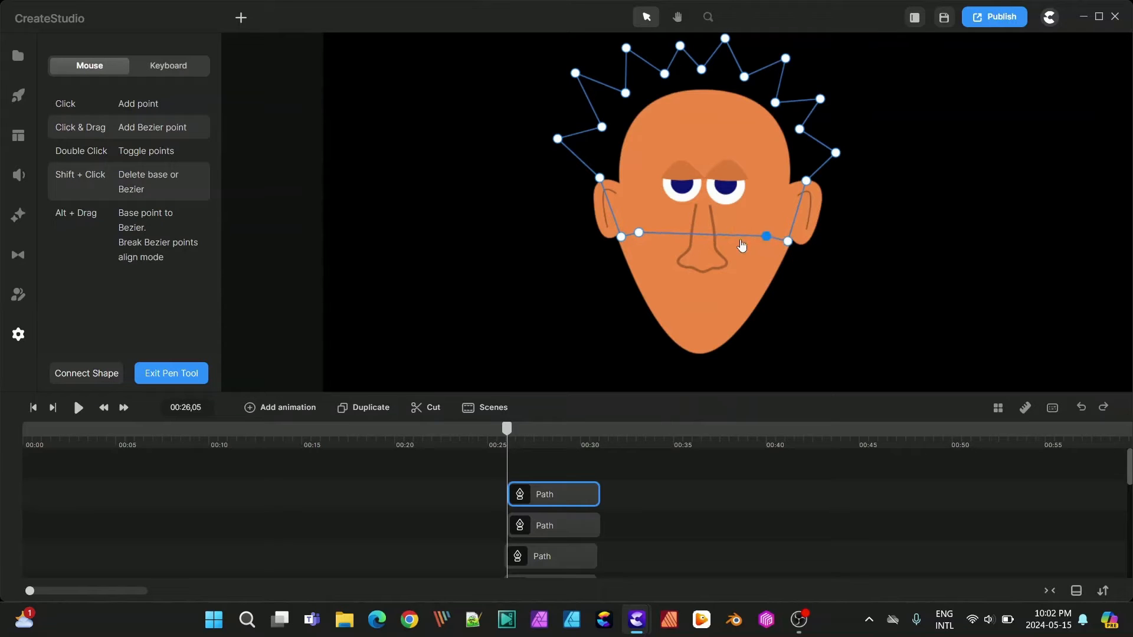
Step: Add a Bezier point to the hair path's lower edge and arch it over the forehead as the hairline
{"action": "left_click", "coordinate": [766, 236]}
{"action": "left_click", "coordinate": [705, 112]}
{"action": "left_click_drag", "start_coordinate": [739, 114], "coordinate": [614, 111]}
{"action": "scroll", "coordinate": [813, 106], "scroll_direction": "down", "scroll_amount": 2}
{"action": "scroll", "coordinate": [815, 95], "scroll_direction": "up", "scroll_amount": 2}
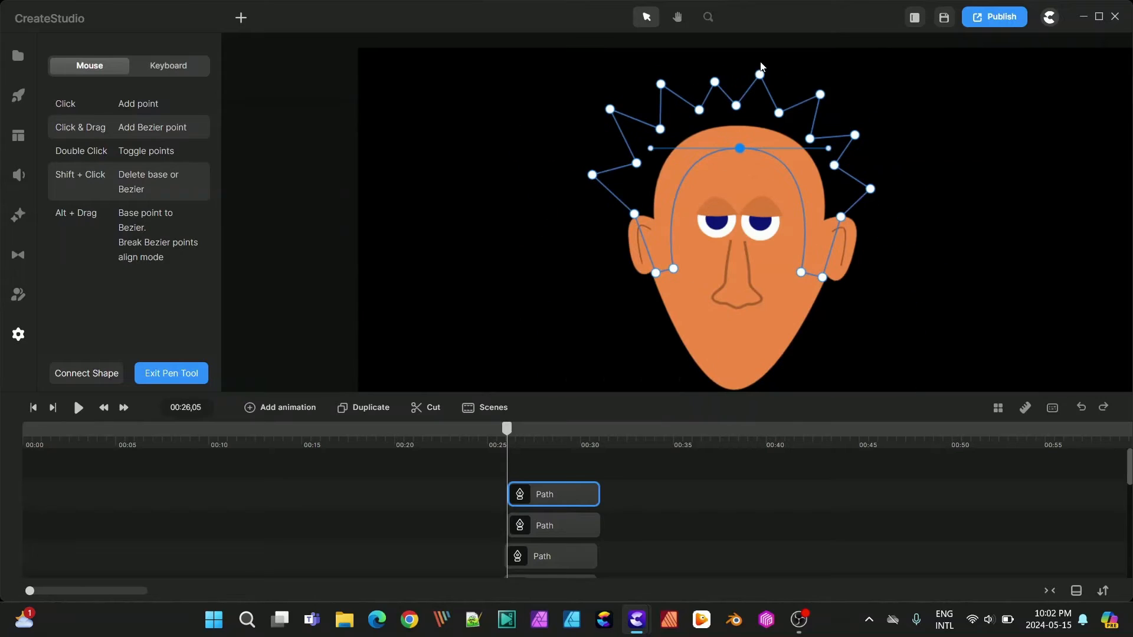
Step: Move the hair path's spike tips outward around the crown and both sides to make the spikes longer and wider
{"action": "left_click_drag", "start_coordinate": [820, 93], "coordinate": [851, 88]}
{"action": "left_click_drag", "start_coordinate": [759, 75], "coordinate": [796, 67]}
{"action": "left_click_drag", "start_coordinate": [715, 81], "coordinate": [586, 116]}
{"action": "left_click_drag", "start_coordinate": [592, 174], "coordinate": [569, 199]}
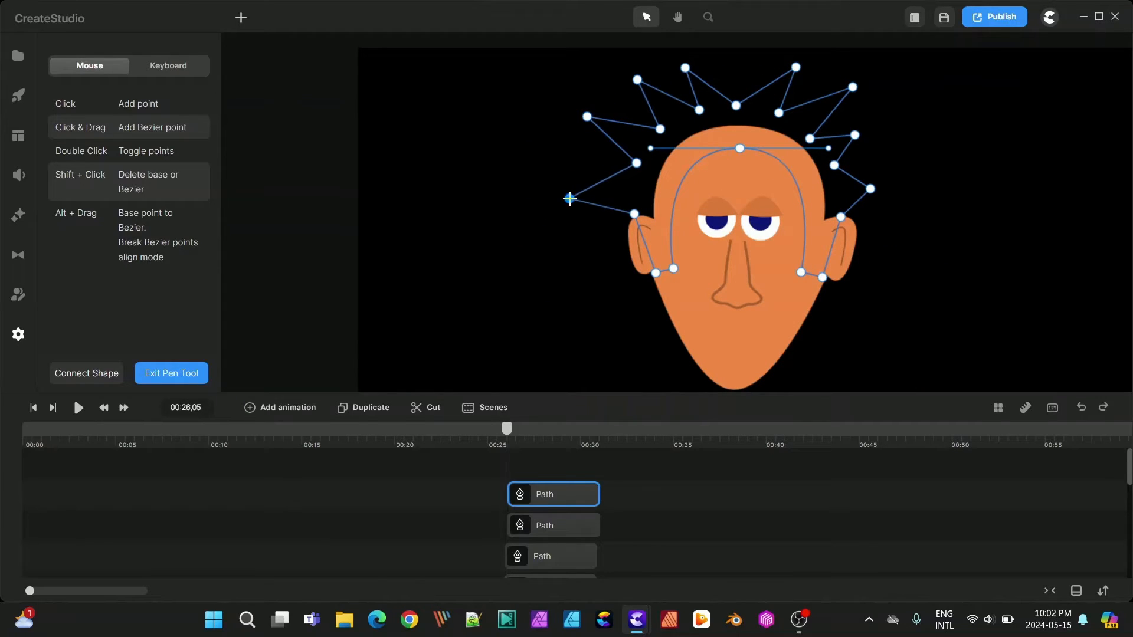
{"action": "left_click_drag", "start_coordinate": [855, 135], "coordinate": [891, 130]}
{"action": "left_click_drag", "start_coordinate": [871, 189], "coordinate": [914, 191]}
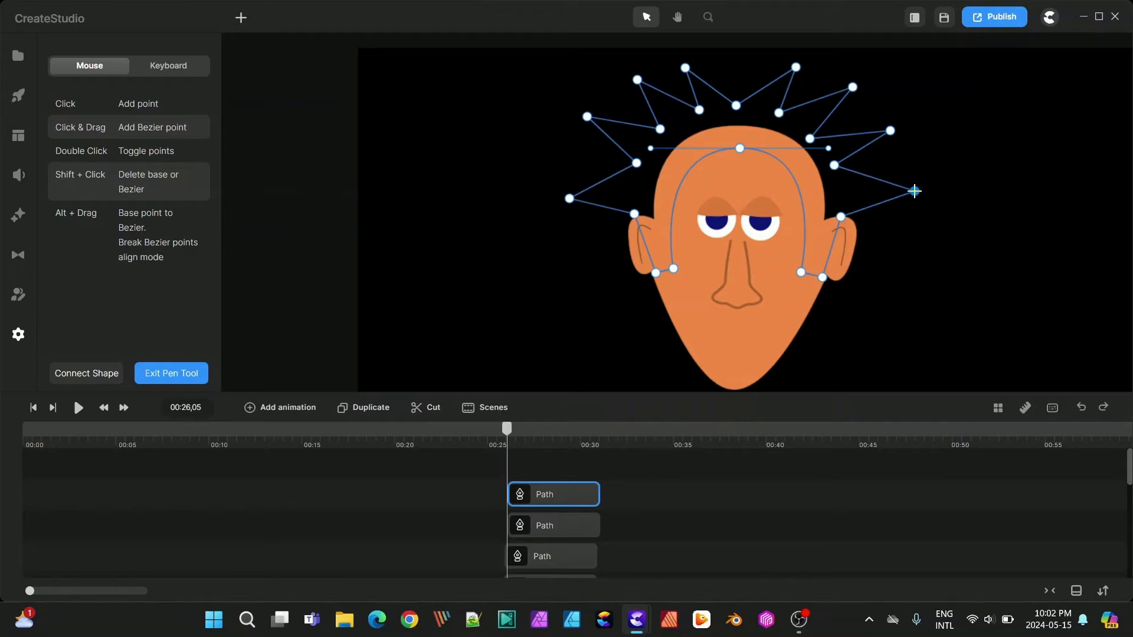
Step: Add Bezier points along the spikes from the crown down to the left ear and bend their edges into curves
{"action": "left_click", "coordinate": [717, 82]}
{"action": "left_click", "coordinate": [697, 89]}
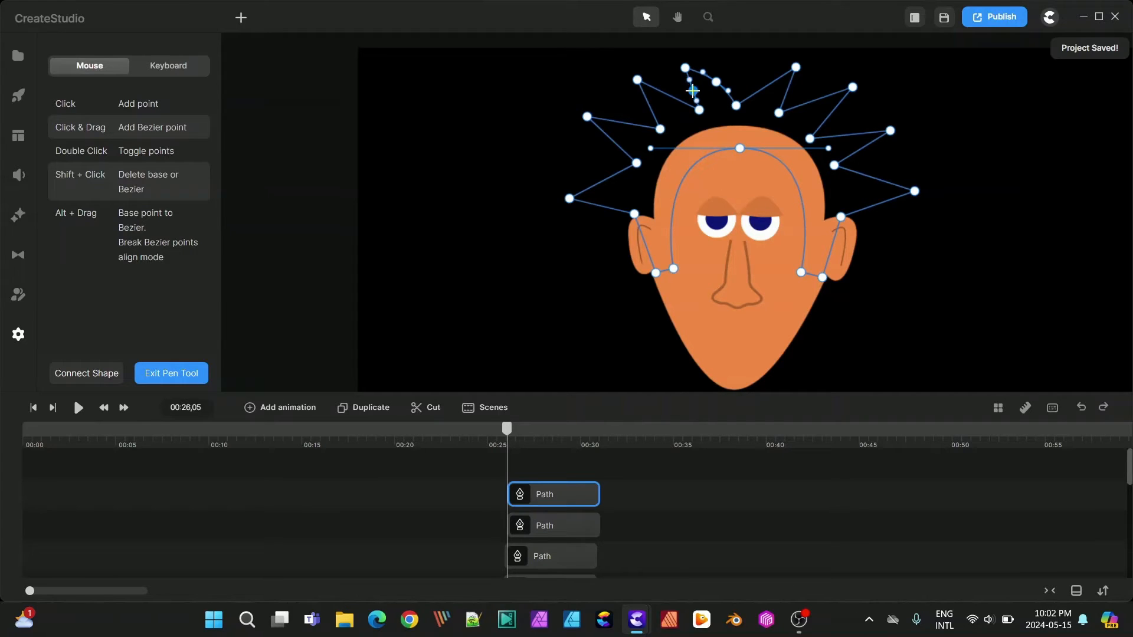
{"action": "left_click", "coordinate": [673, 87]}
{"action": "left_click", "coordinate": [655, 104]}
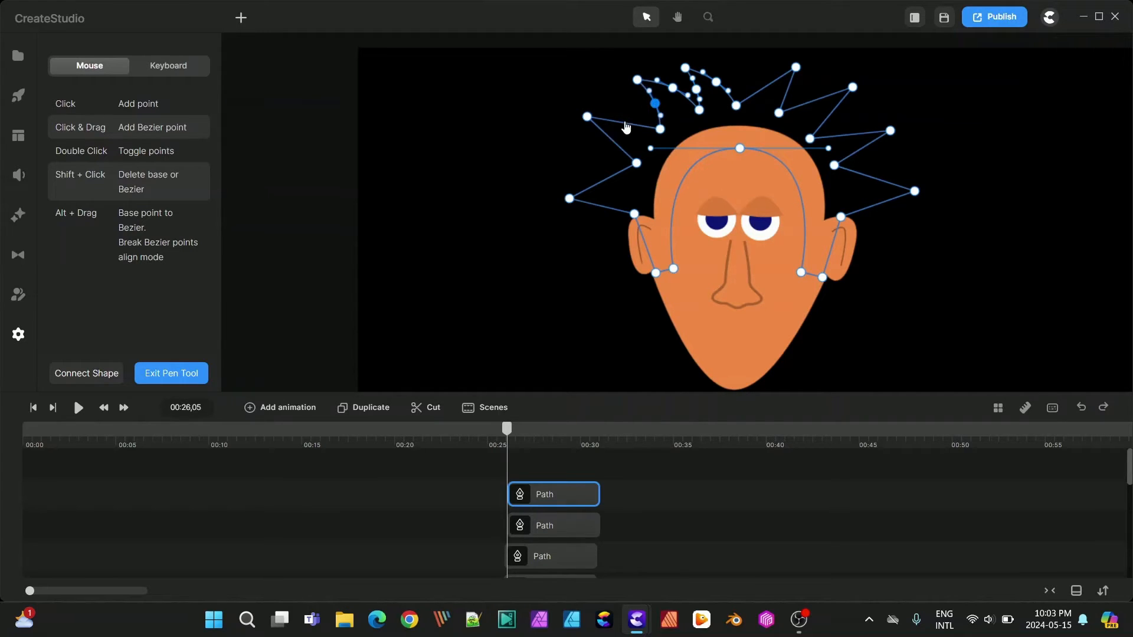
{"action": "left_click", "coordinate": [624, 109]}
{"action": "left_click", "coordinate": [622, 129]}
{"action": "left_click", "coordinate": [594, 154]}
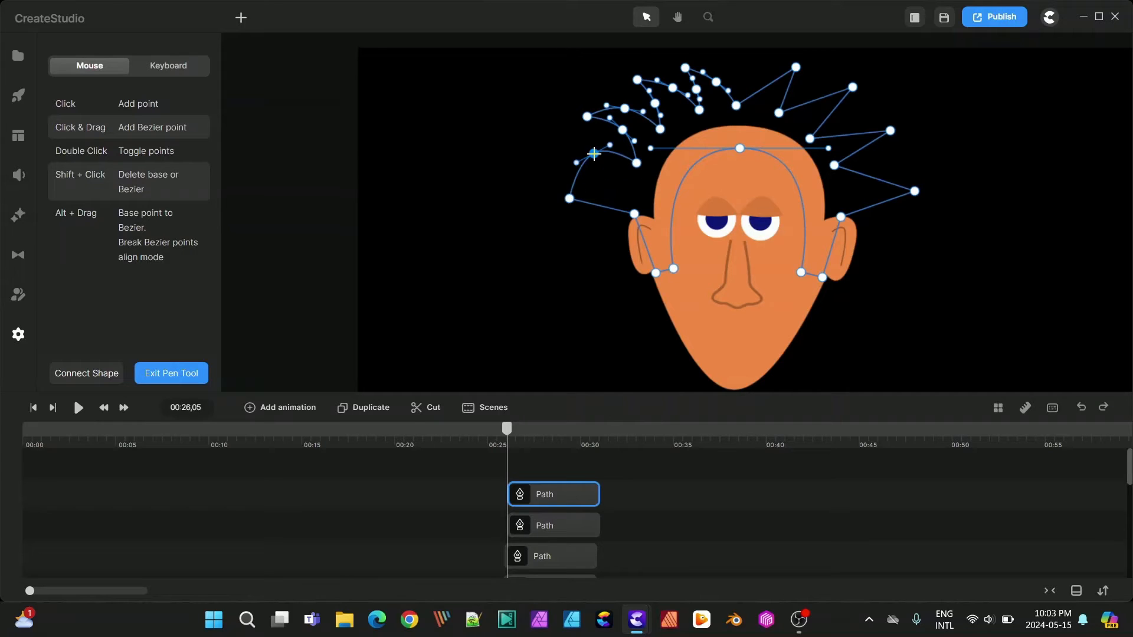
{"action": "left_click", "coordinate": [603, 206]}
{"action": "left_click_drag", "start_coordinate": [603, 206], "coordinate": [608, 184]}
{"action": "left_click_drag", "start_coordinate": [642, 234], "coordinate": [649, 224]}
Step: Curve the spikes from the crown down to the right ear with Bezier points and finish editing the hair path
{"action": "left_click", "coordinate": [795, 66]}
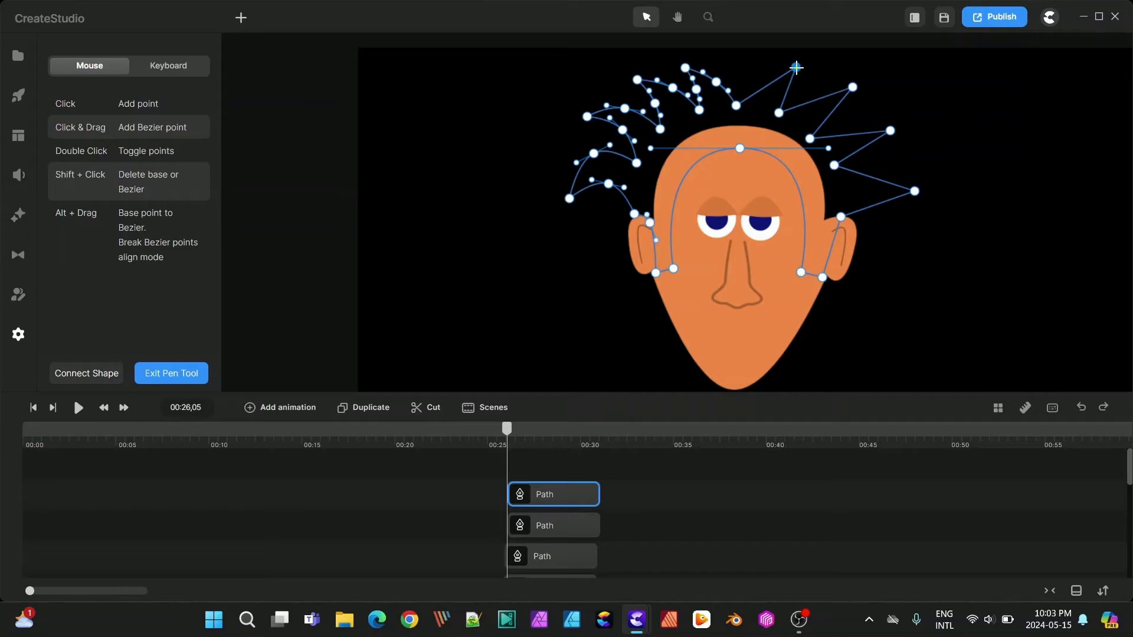
{"action": "left_click_drag", "start_coordinate": [769, 86], "coordinate": [761, 79]}
{"action": "left_click_drag", "start_coordinate": [788, 89], "coordinate": [850, 137]}
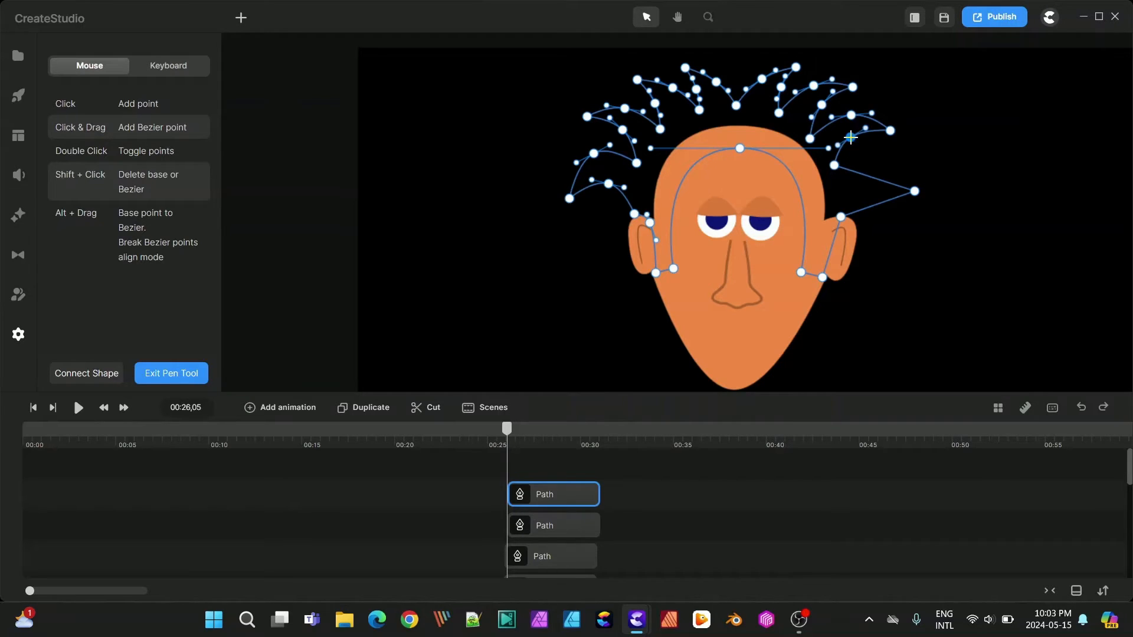
{"action": "left_click_drag", "start_coordinate": [873, 179], "coordinate": [882, 157]}
{"action": "left_click_drag", "start_coordinate": [869, 208], "coordinate": [869, 184]}
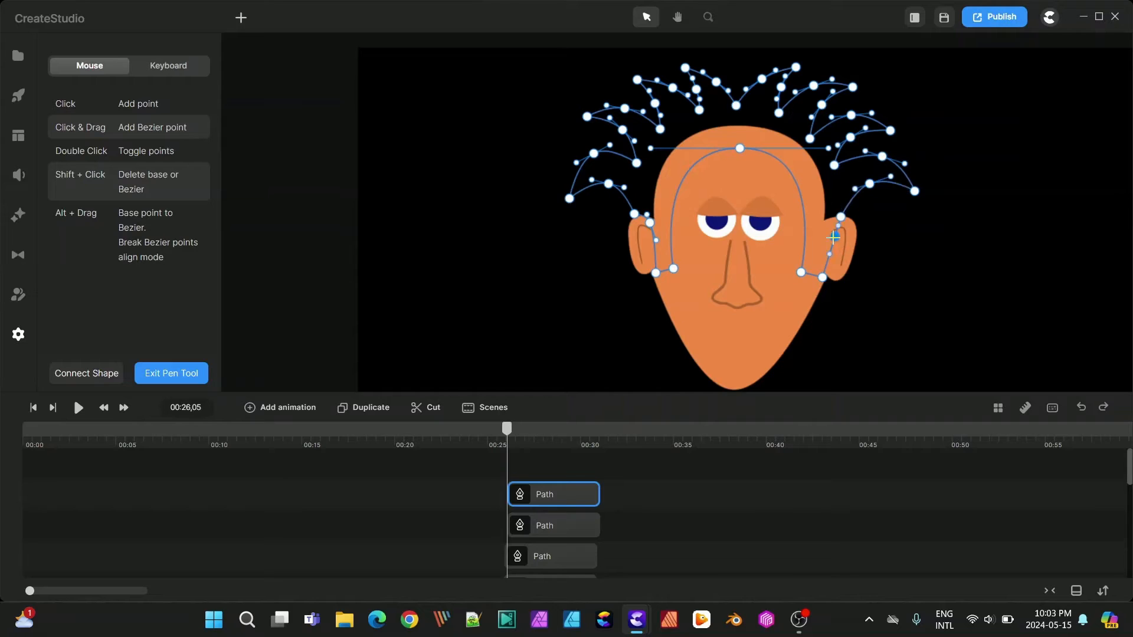
{"action": "left_click_drag", "start_coordinate": [831, 247], "coordinate": [820, 227]}
{"action": "left_click", "coordinate": [823, 277]}
{"action": "left_click", "coordinate": [171, 373]}
Step: Give the hair a 7 px border and fill it with opaque dark teal 095472
{"action": "left_click_drag", "start_coordinate": [168, 229], "coordinate": [169, 229]}
{"action": "left_click", "coordinate": [162, 121]}
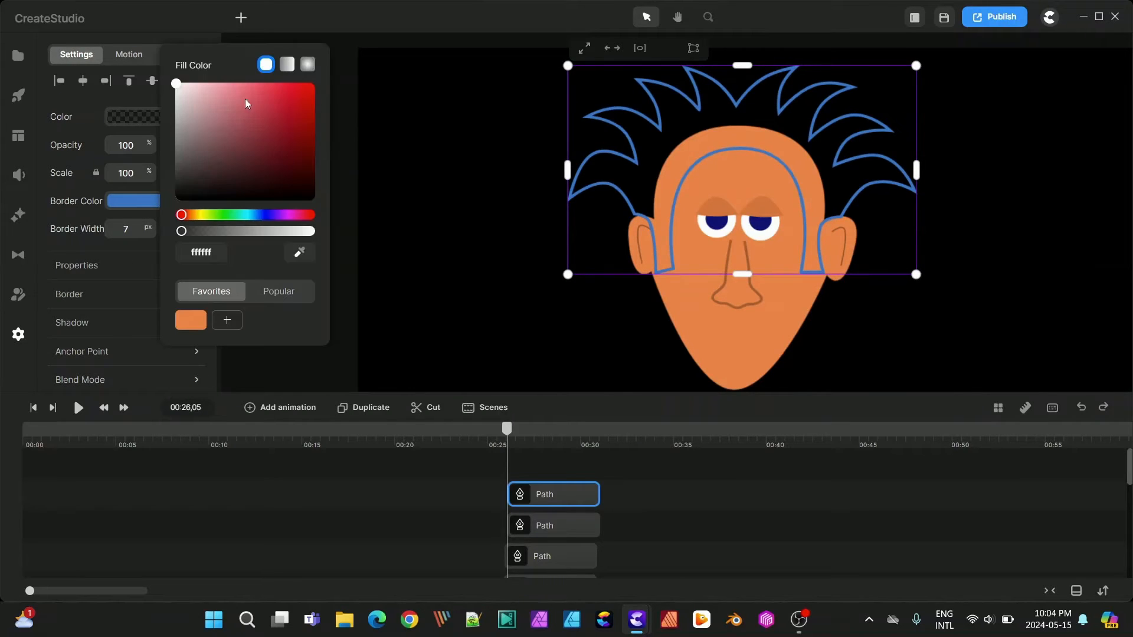
{"action": "left_click_drag", "start_coordinate": [261, 220], "coordinate": [255, 219]}
{"action": "left_click_drag", "start_coordinate": [175, 86], "coordinate": [304, 148]}
{"action": "left_click_drag", "start_coordinate": [183, 231], "coordinate": [325, 226]}
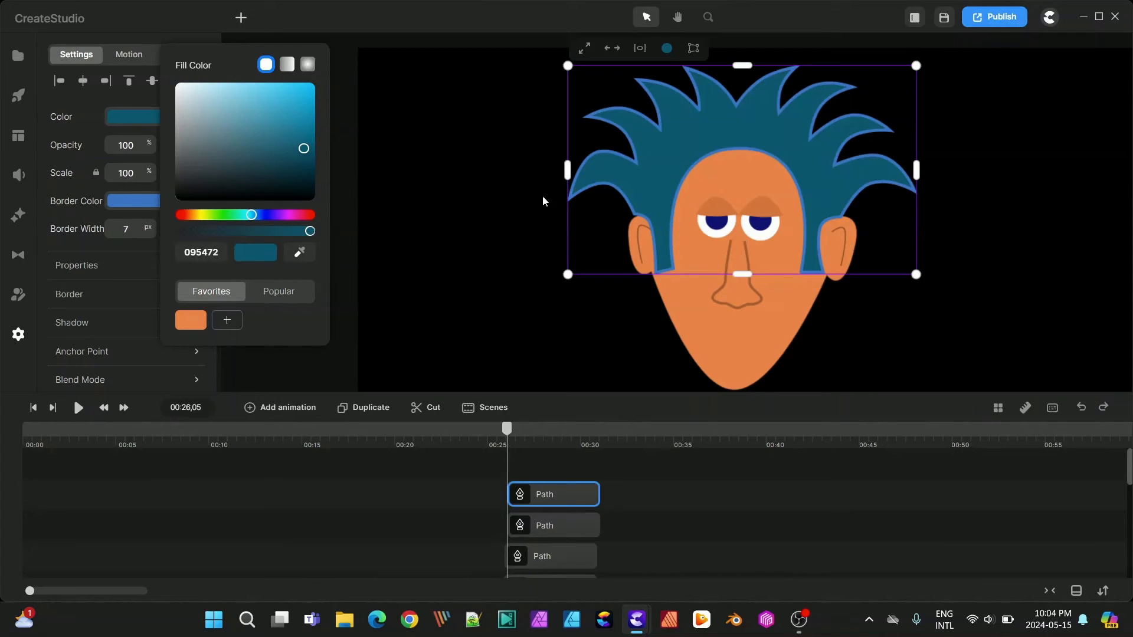
{"action": "left_click", "coordinate": [972, 214]}
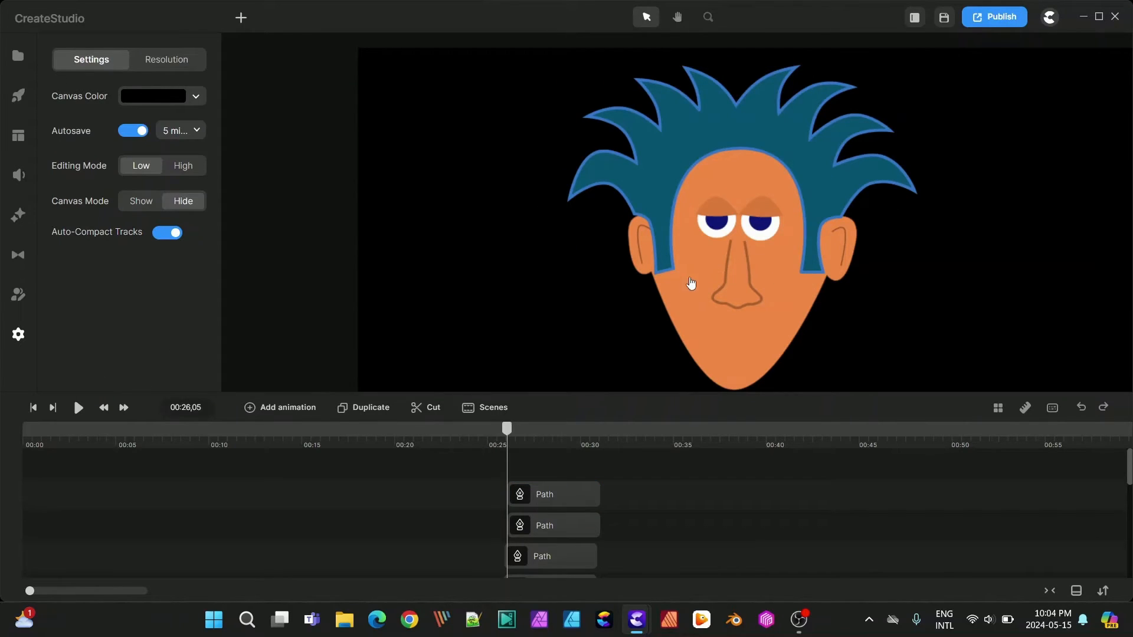
Step: Adjust the lower corner points of both sideburns on the hair path so they meet the edges of the face
{"action": "scroll", "coordinate": [690, 283], "scroll_direction": "up", "scroll_amount": 3}
{"action": "double_click", "coordinate": [619, 270]}
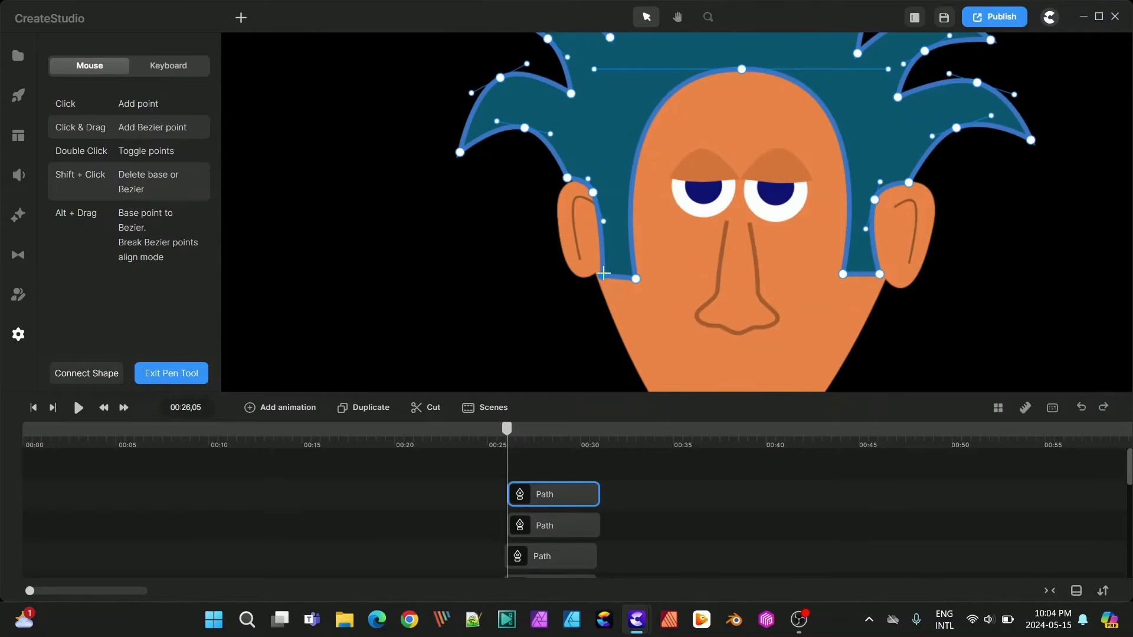
{"action": "left_click_drag", "start_coordinate": [880, 275], "coordinate": [840, 280]}
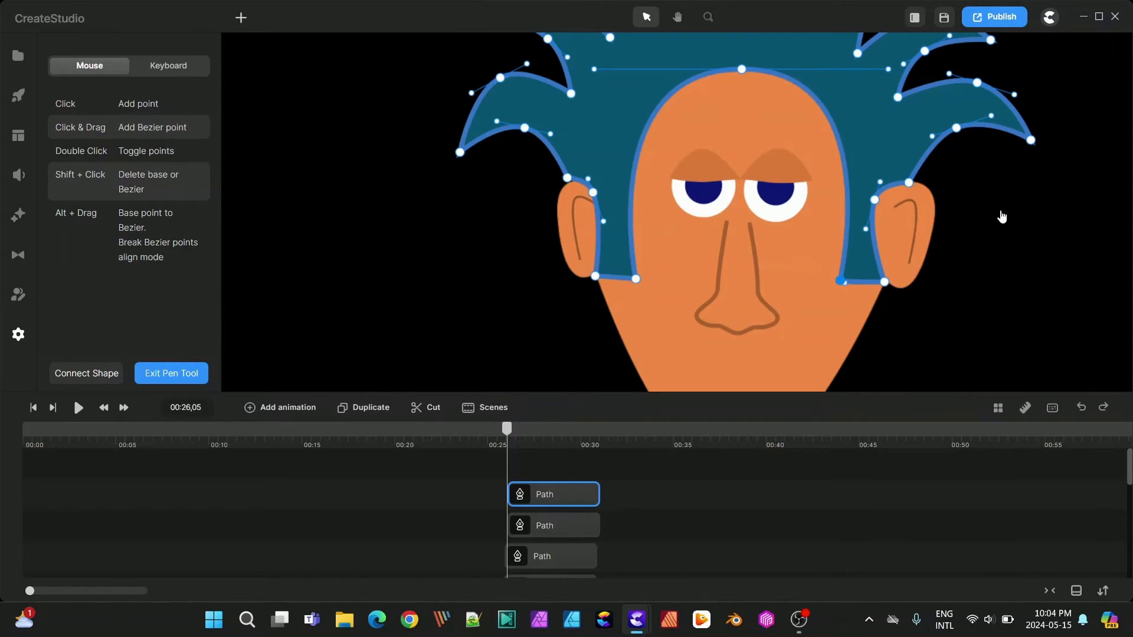
{"action": "key", "text": "Escape"}
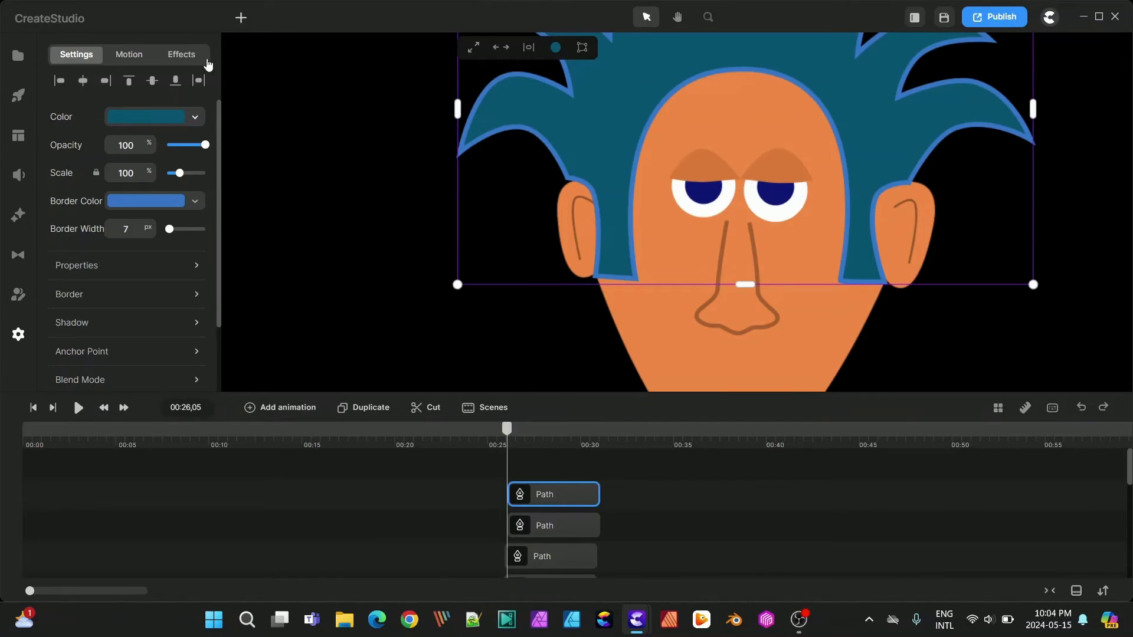
Step: Draw a closed, flat diamond-shaped eyebrow path across the forehead above both eyelids with the Pen tool
{"action": "left_click", "coordinate": [289, 101]}
{"action": "left_click", "coordinate": [241, 17]}
{"action": "left_click", "coordinate": [270, 81]}
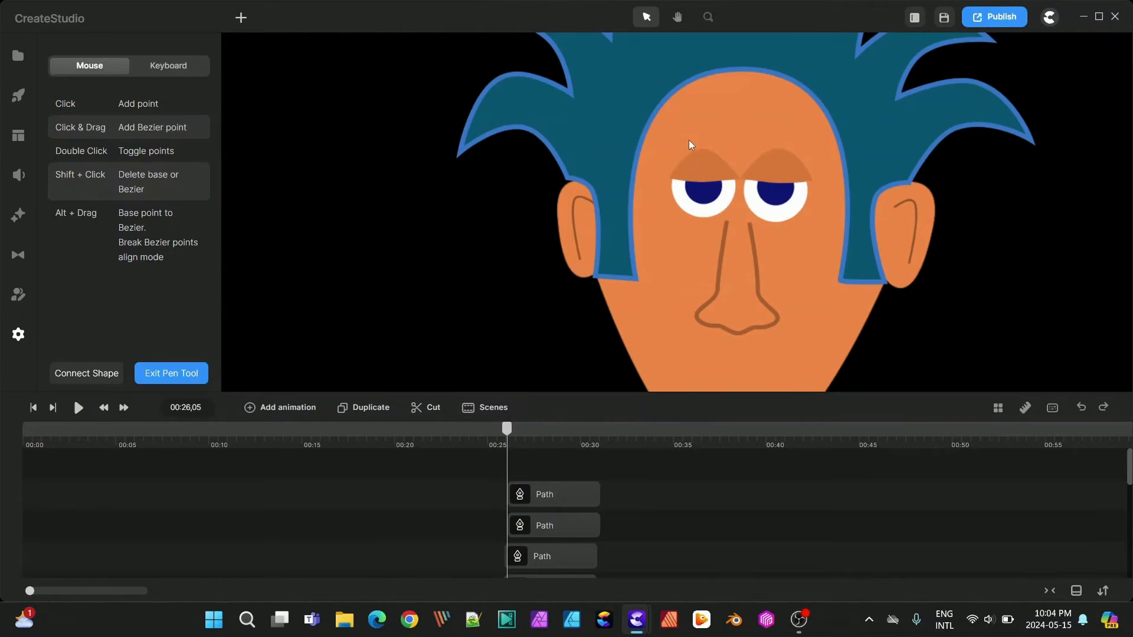
{"action": "left_click", "coordinate": [676, 142]}
{"action": "left_click", "coordinate": [741, 150]}
{"action": "left_click", "coordinate": [811, 143]}
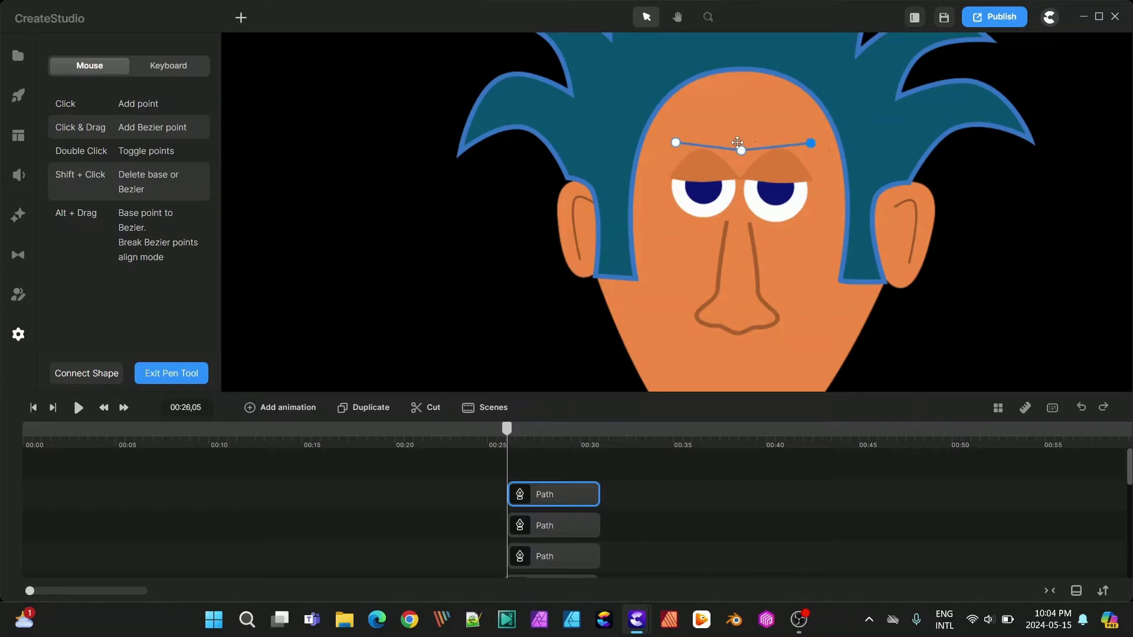
{"action": "left_click", "coordinate": [740, 137]}
{"action": "left_click", "coordinate": [677, 143]}
Step: Arch the left half of the eyebrow path with Bezier points and lower its outer tip
{"action": "scroll", "coordinate": [732, 135], "scroll_direction": "up", "scroll_amount": 4}
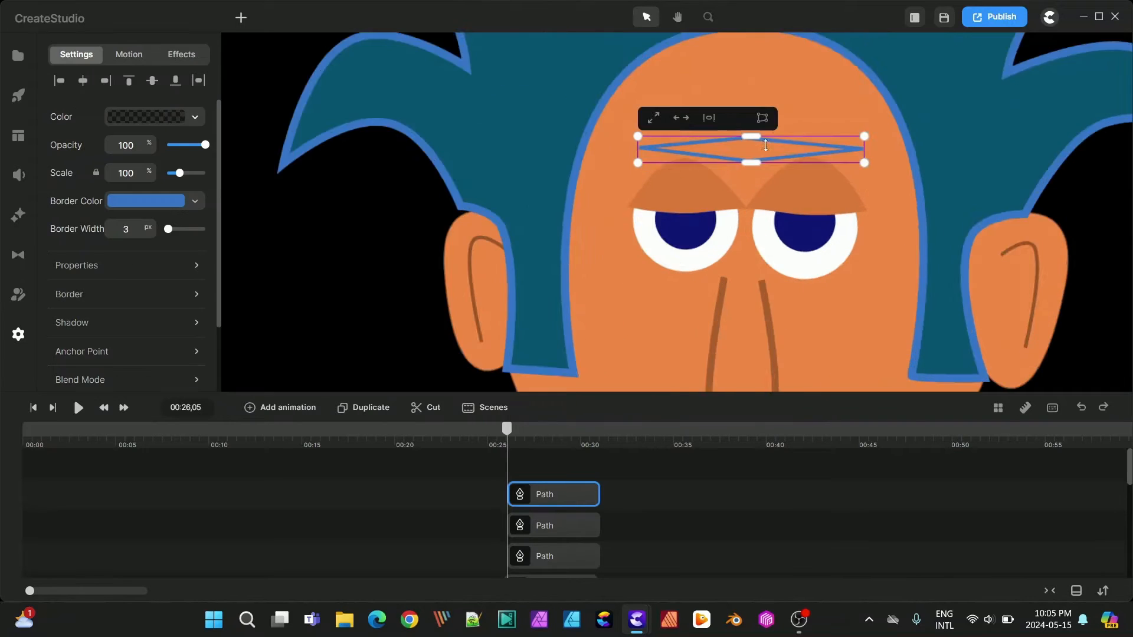
{"action": "scroll", "coordinate": [765, 145], "scroll_direction": "up", "scroll_amount": 3}
{"action": "left_click", "coordinate": [240, 17]}
{"action": "left_click", "coordinate": [263, 80]}
{"action": "left_click", "coordinate": [644, 152]}
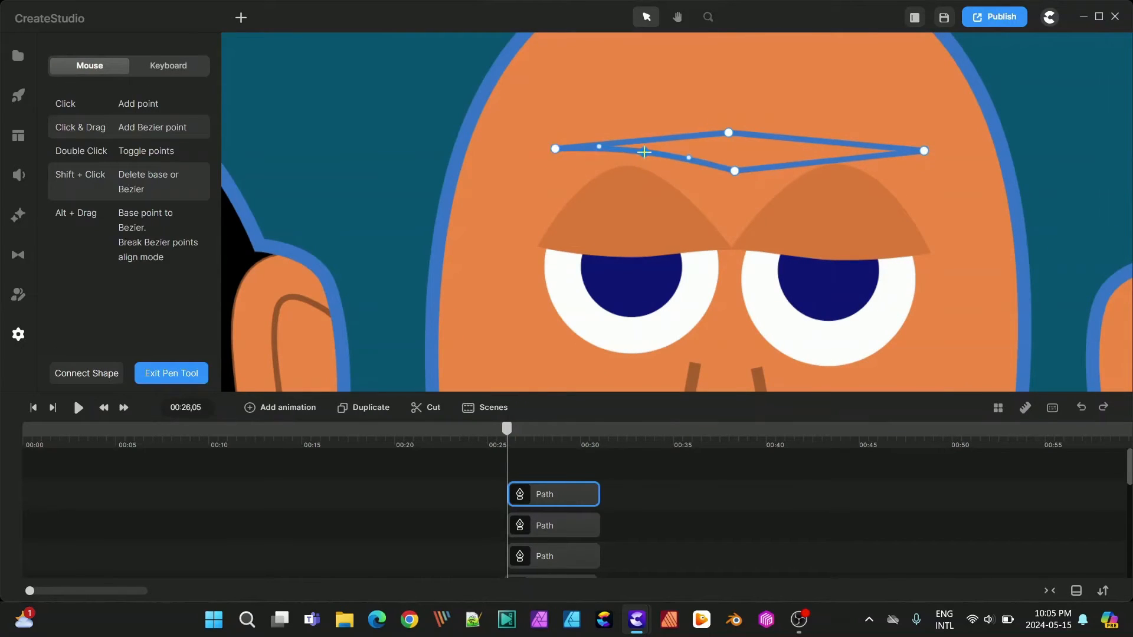
{"action": "left_click_drag", "start_coordinate": [555, 149], "coordinate": [539, 176]}
{"action": "left_click_drag", "start_coordinate": [654, 149], "coordinate": [633, 124]}
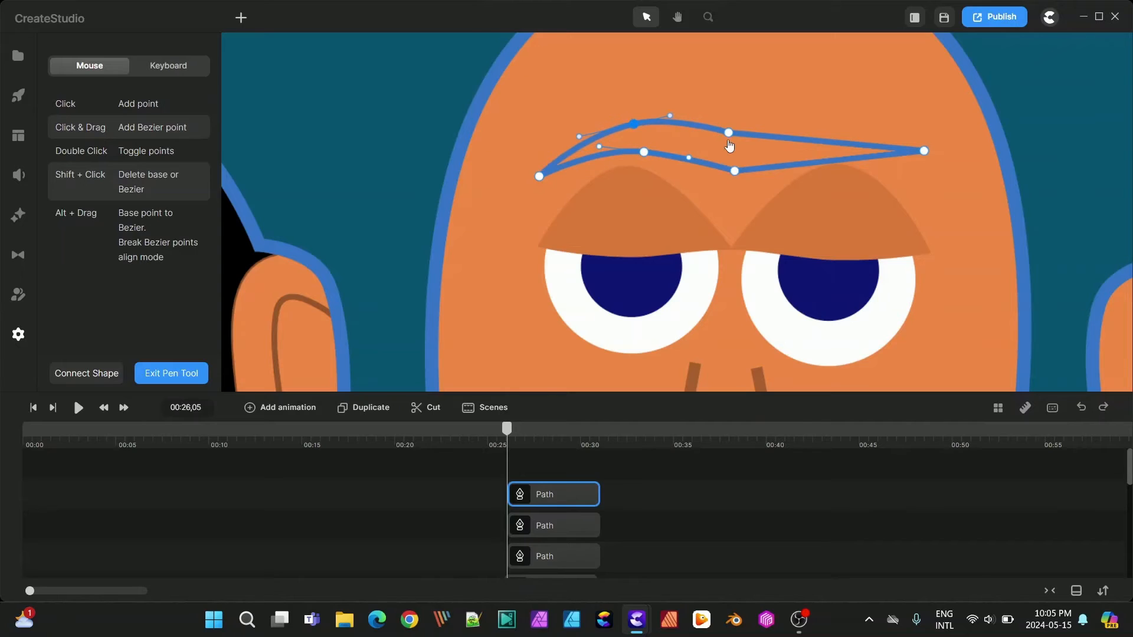
Step: Lower the eyebrow's upper middle point, arch its right half with Bezier points and lower the right outer tip
{"action": "left_click_drag", "start_coordinate": [729, 142], "coordinate": [735, 156]}
{"action": "left_click_drag", "start_coordinate": [814, 152], "coordinate": [822, 124]}
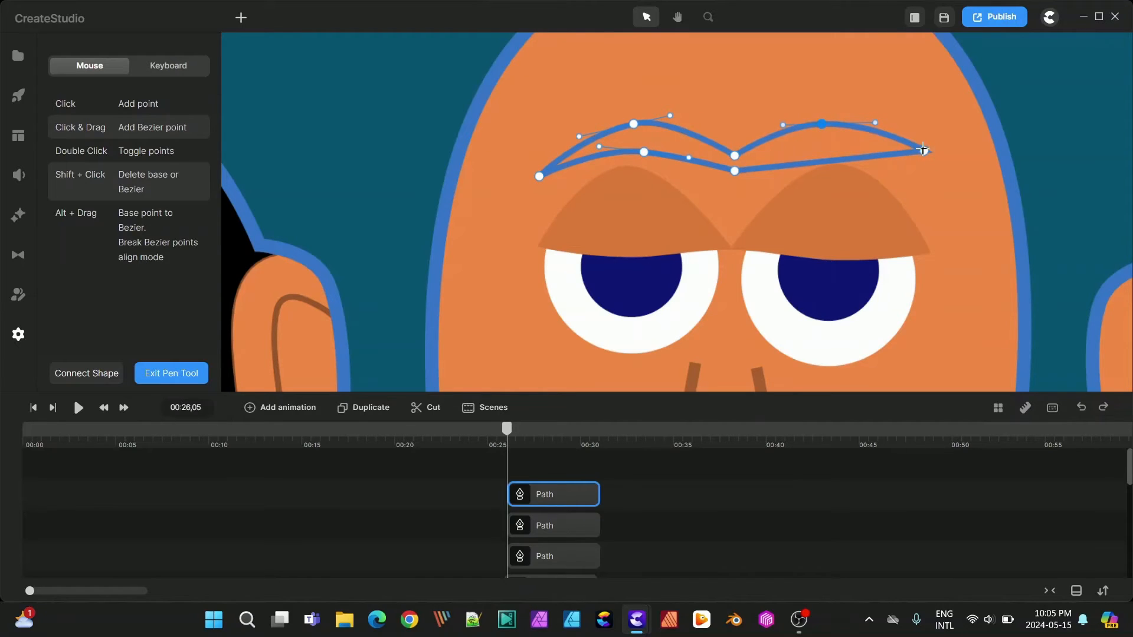
{"action": "left_click_drag", "start_coordinate": [923, 150], "coordinate": [939, 164]}
{"action": "left_click_drag", "start_coordinate": [832, 168], "coordinate": [826, 151]}
{"action": "left_click_drag", "start_coordinate": [940, 164], "coordinate": [940, 176]}
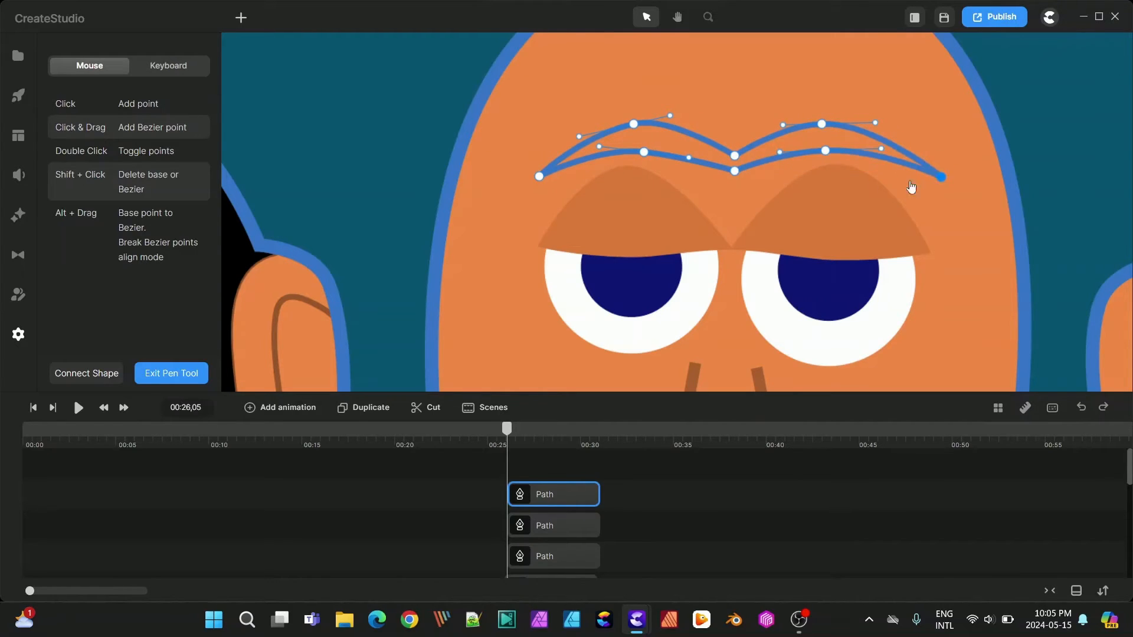
{"action": "scroll", "coordinate": [768, 207], "scroll_direction": "down", "scroll_amount": 5}
{"action": "left_click", "coordinate": [171, 373]}
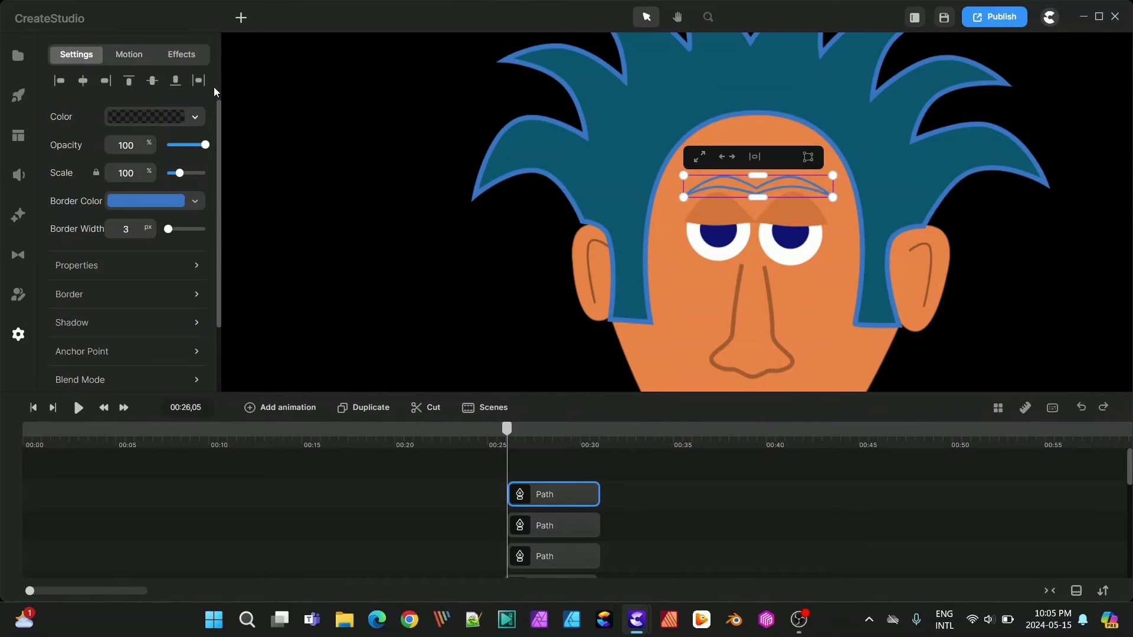
Step: Fill the eyebrow path with the hair's teal 095472 at full opacity
{"action": "left_click", "coordinate": [134, 117]}
{"action": "left_click", "coordinate": [302, 248]}
{"action": "left_click", "coordinate": [590, 119]}
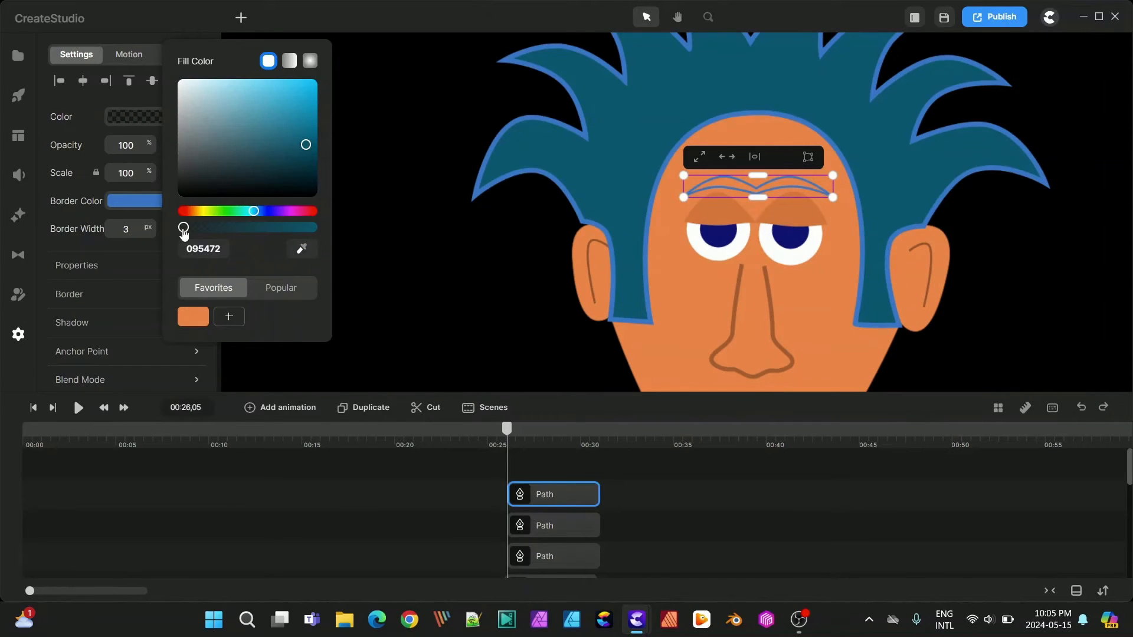
{"action": "left_click_drag", "start_coordinate": [183, 228], "coordinate": [357, 230]}
{"action": "left_click", "coordinate": [1003, 278]}
Step: Select all the parts of the cartoon head and group them
{"action": "scroll", "coordinate": [901, 254], "scroll_direction": "down", "scroll_amount": 5}
{"action": "scroll", "coordinate": [855, 331], "scroll_direction": "down", "scroll_amount": 5}
{"action": "scroll", "coordinate": [848, 371], "scroll_direction": "up", "scroll_amount": 10}
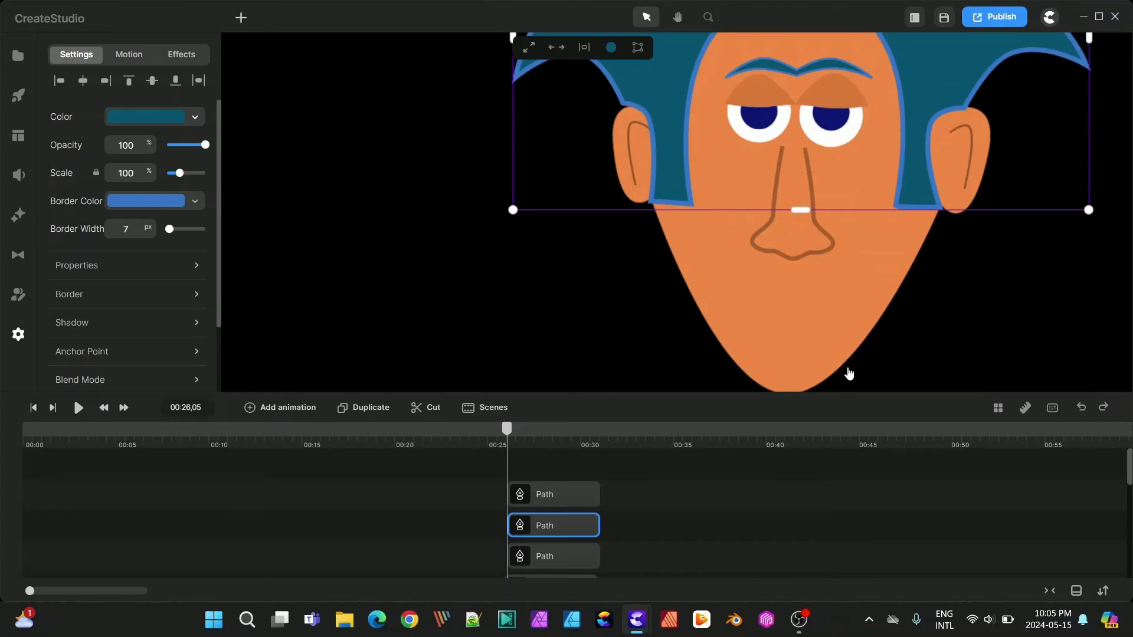
{"action": "scroll", "coordinate": [661, 363], "scroll_direction": "down", "scroll_amount": 5}
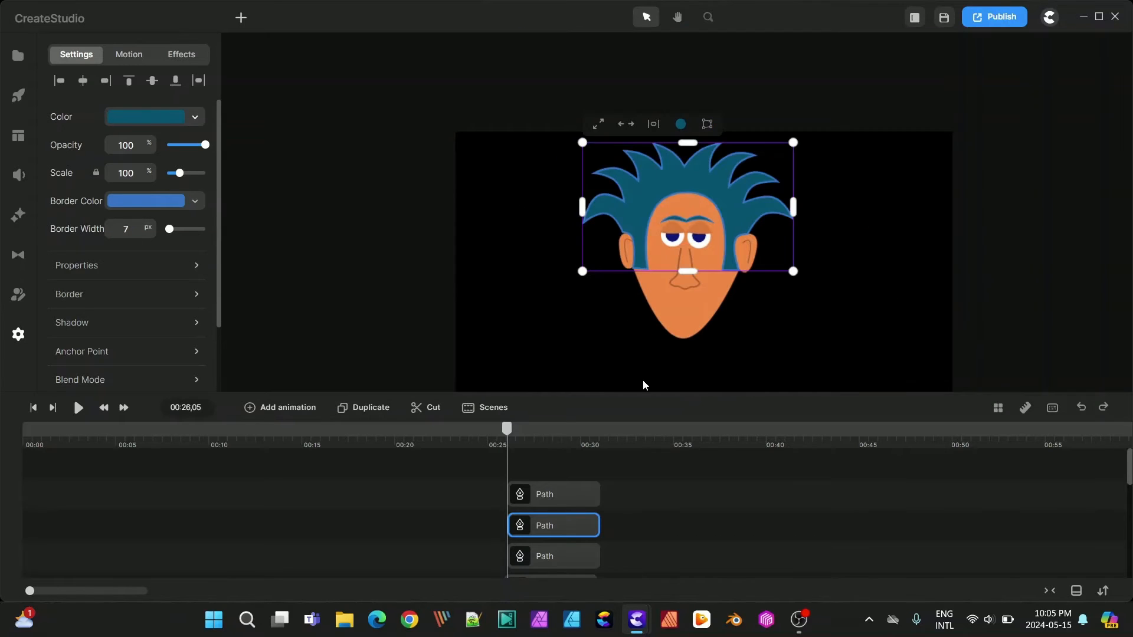
{"action": "scroll", "coordinate": [621, 470], "scroll_direction": "down", "scroll_amount": 1}
{"action": "left_click_drag", "start_coordinate": [620, 557], "coordinate": [534, 151]}
{"action": "key", "text": "ctrl+g"}
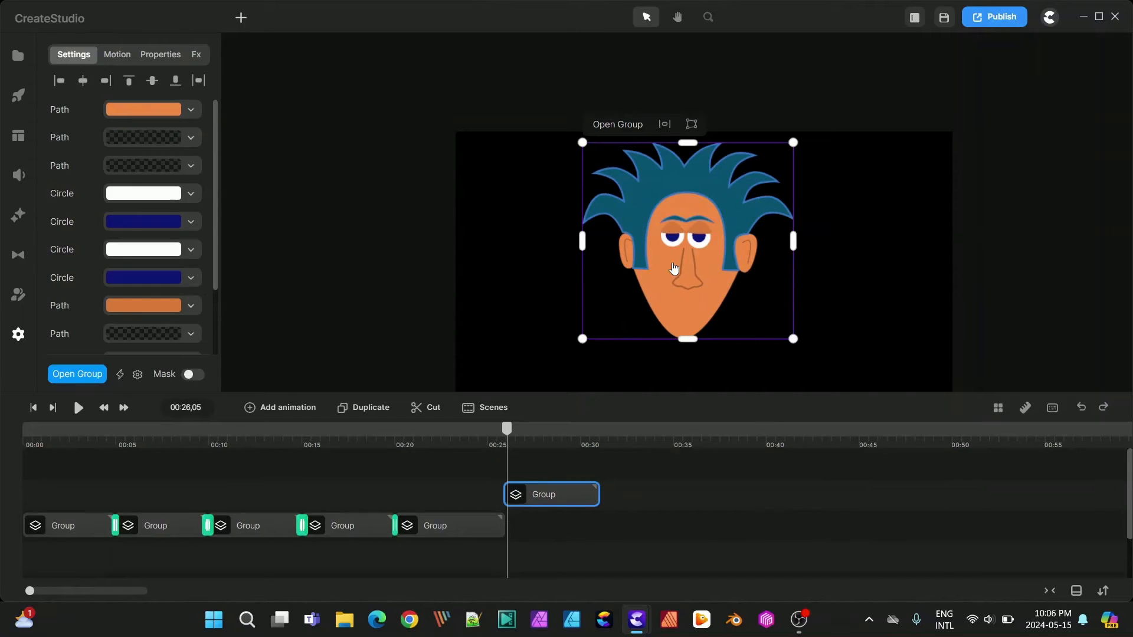
Step: Shift the head group's clip slightly later on the timeline and place the playhead at 00:29,00
{"action": "scroll", "coordinate": [678, 525], "scroll_direction": "down", "scroll_amount": 1}
{"action": "scroll", "coordinate": [590, 508], "scroll_direction": "up", "scroll_amount": 1}
{"action": "left_click_drag", "start_coordinate": [556, 498], "coordinate": [572, 499]}
{"action": "left_click", "coordinate": [560, 437]}
Step: Add the Emoji Male character on a track above the head group, with its clip matching the group's length
{"action": "left_click", "coordinate": [21, 98]}
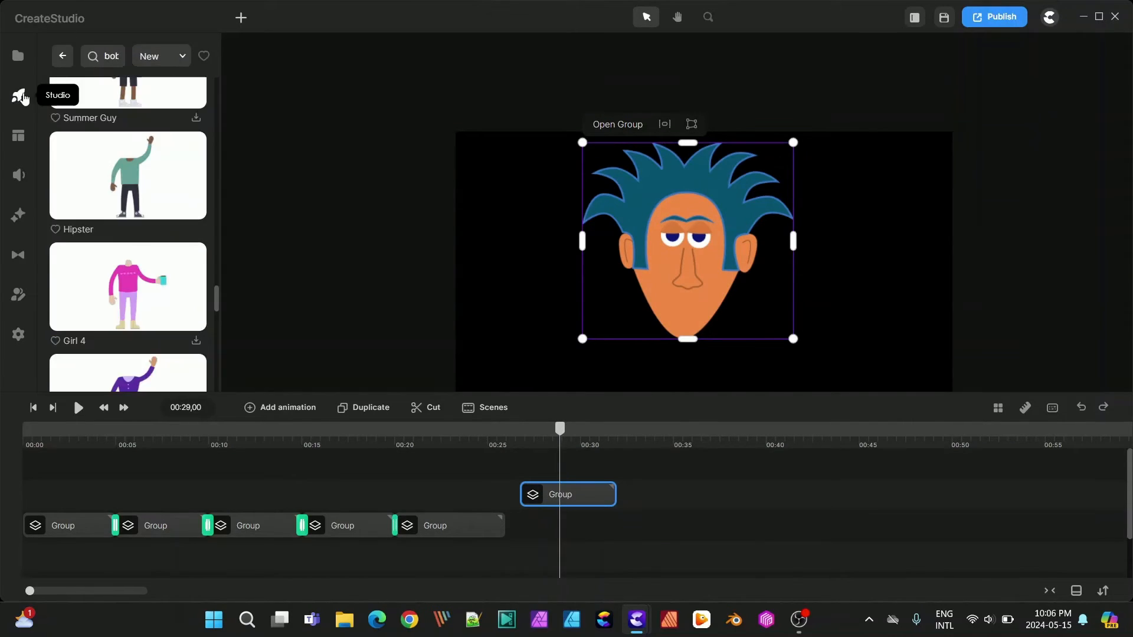
{"action": "left_click", "coordinate": [63, 57]}
{"action": "left_click", "coordinate": [101, 188]}
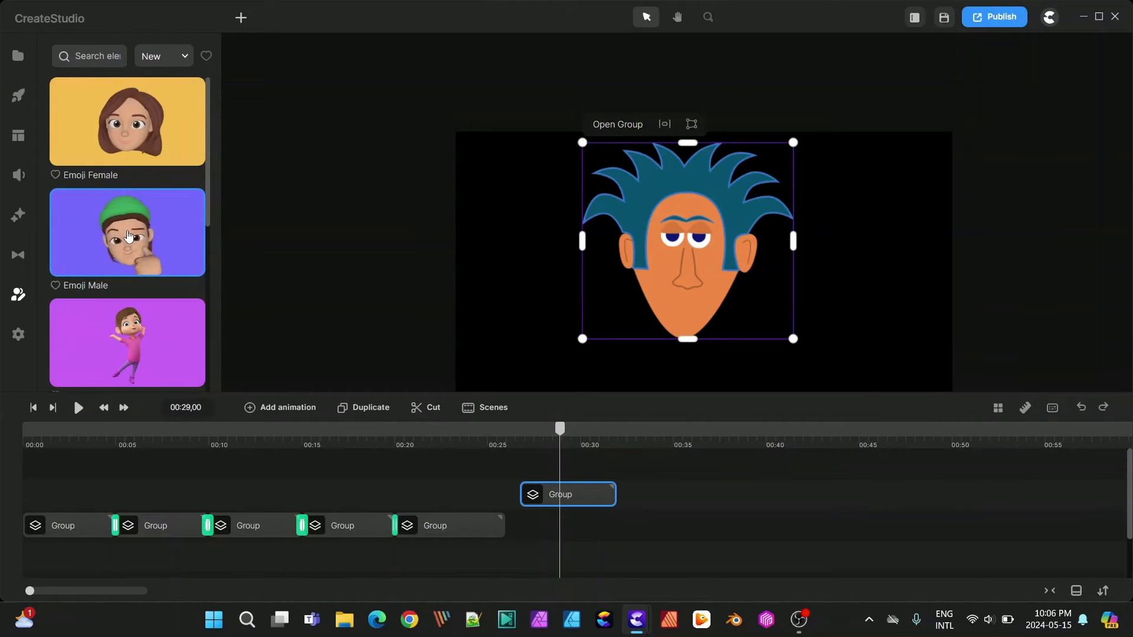
{"action": "left_click_drag", "start_coordinate": [147, 253], "coordinate": [558, 464]}
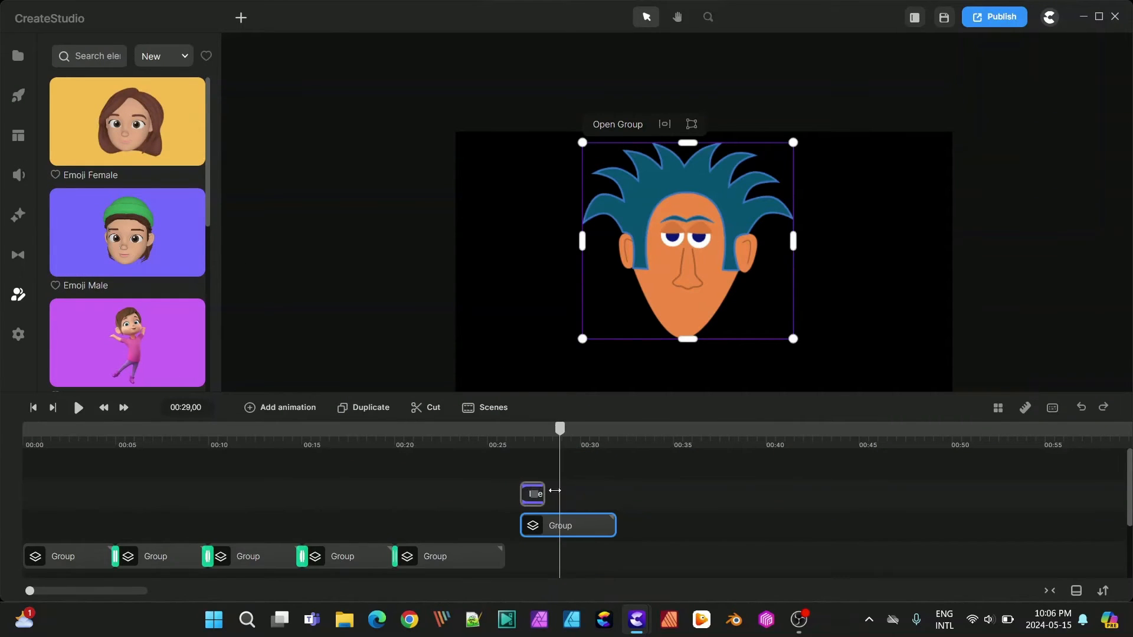
{"action": "left_click", "coordinate": [719, 295]}
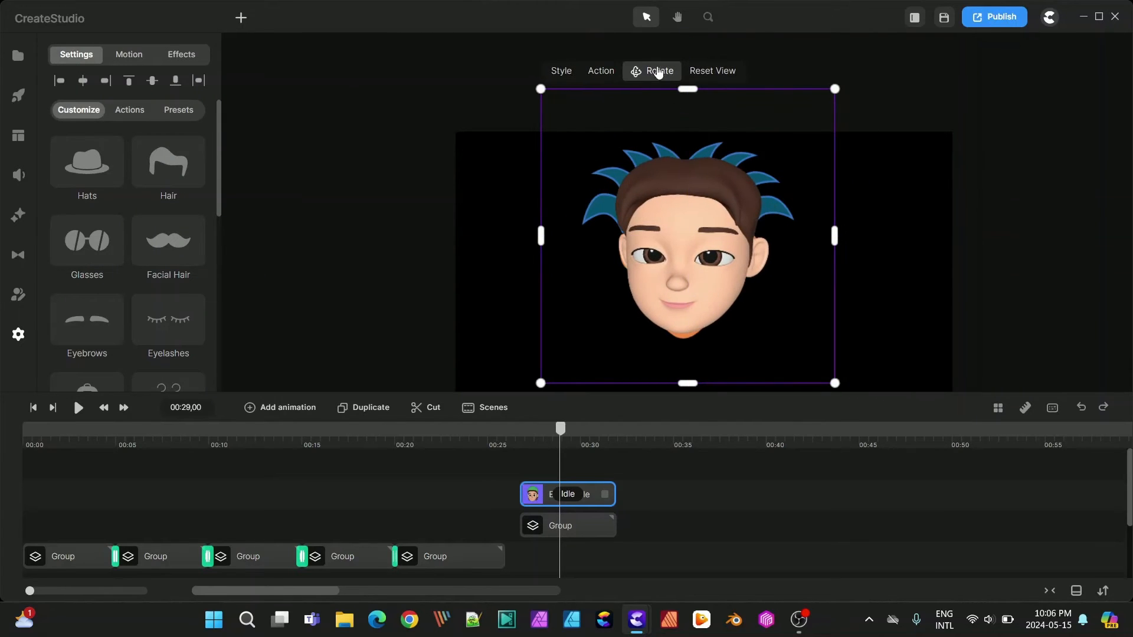
Step: Rotate the emoji character so its face points straight forward over the drawn head
{"action": "left_click", "coordinate": [655, 71]}
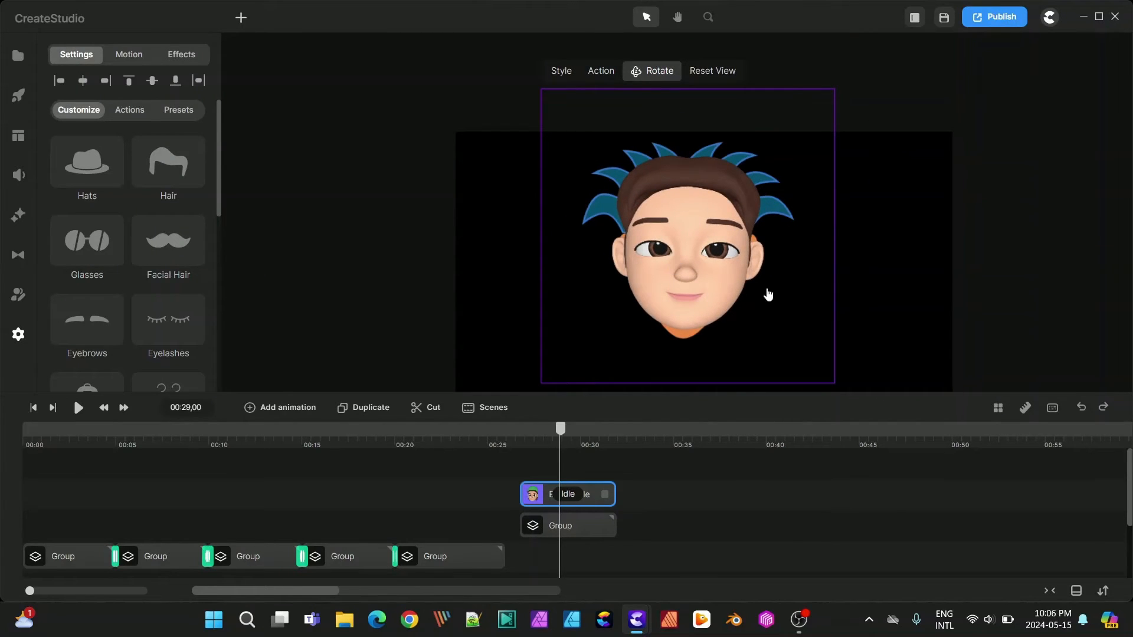
{"action": "left_click", "coordinate": [873, 275]}
{"action": "scroll", "coordinate": [692, 298], "scroll_direction": "up", "scroll_amount": 3}
{"action": "left_click", "coordinate": [691, 298]}
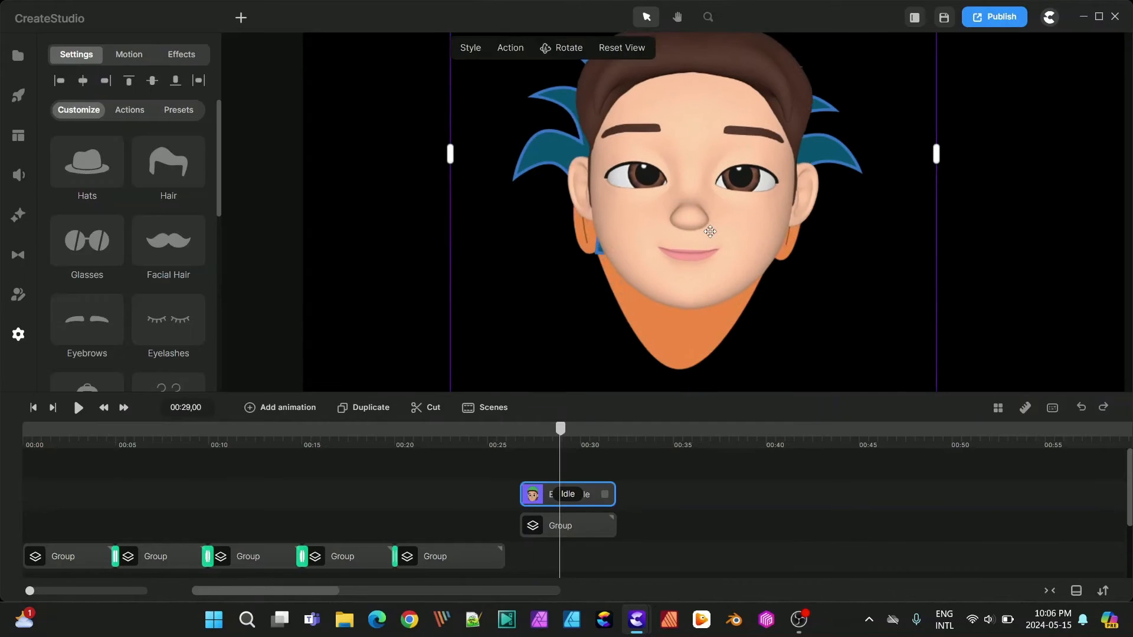
Step: Set the emoji's skin colour to the orange sampled from the drawn head's chin, and move the emoji lower
{"action": "scroll", "coordinate": [87, 236], "scroll_direction": "down", "scroll_amount": 5}
{"action": "left_click", "coordinate": [87, 261]}
{"action": "left_click", "coordinate": [322, 91]}
{"action": "left_click", "coordinate": [493, 214]}
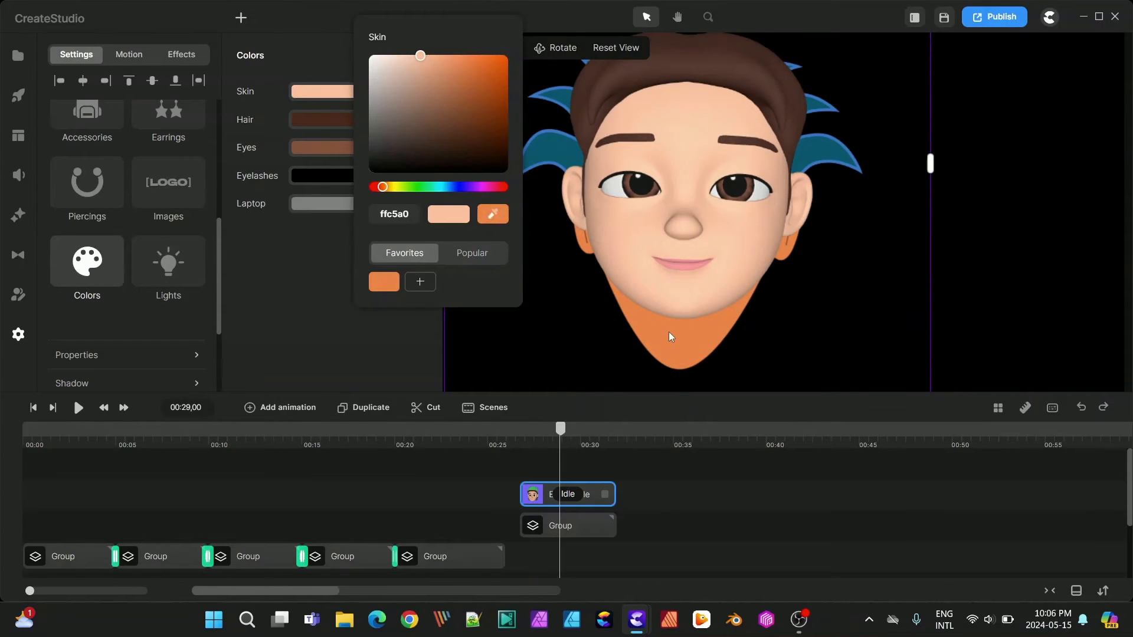
{"action": "left_click", "coordinate": [672, 337]}
{"action": "left_click", "coordinate": [425, 340]}
{"action": "left_click_drag", "start_coordinate": [675, 209], "coordinate": [677, 238]}
Step: Add a circle and reshape it into a wide oval covering the emoji's mouth
{"action": "left_click", "coordinate": [241, 19]}
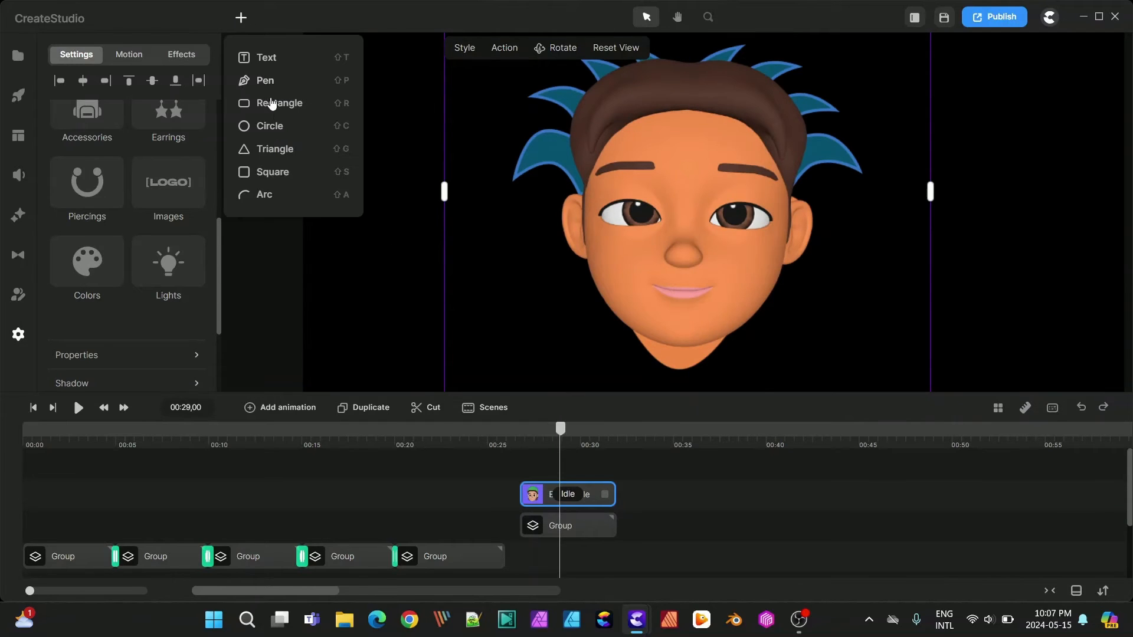
{"action": "left_click", "coordinate": [268, 122]}
{"action": "scroll", "coordinate": [775, 347], "scroll_direction": "down", "scroll_amount": 3}
{"action": "left_click_drag", "start_coordinate": [776, 347], "coordinate": [696, 290]}
{"action": "scroll", "coordinate": [690, 285], "scroll_direction": "up", "scroll_amount": 3}
{"action": "left_click_drag", "start_coordinate": [766, 263], "coordinate": [785, 264]}
{"action": "left_click_drag", "start_coordinate": [653, 263], "coordinate": [631, 263]}
{"action": "left_click_drag", "start_coordinate": [720, 212], "coordinate": [720, 229]}
{"action": "mouse_move", "coordinate": [707, 320]}
{"action": "left_mouse_down"}
{"action": "mouse_move", "coordinate": [707, 279]}
{"action": "mouse_move", "coordinate": [726, 320]}
{"action": "left_mouse_up"}
{"action": "left_click_drag", "start_coordinate": [785, 272], "coordinate": [793, 272]}
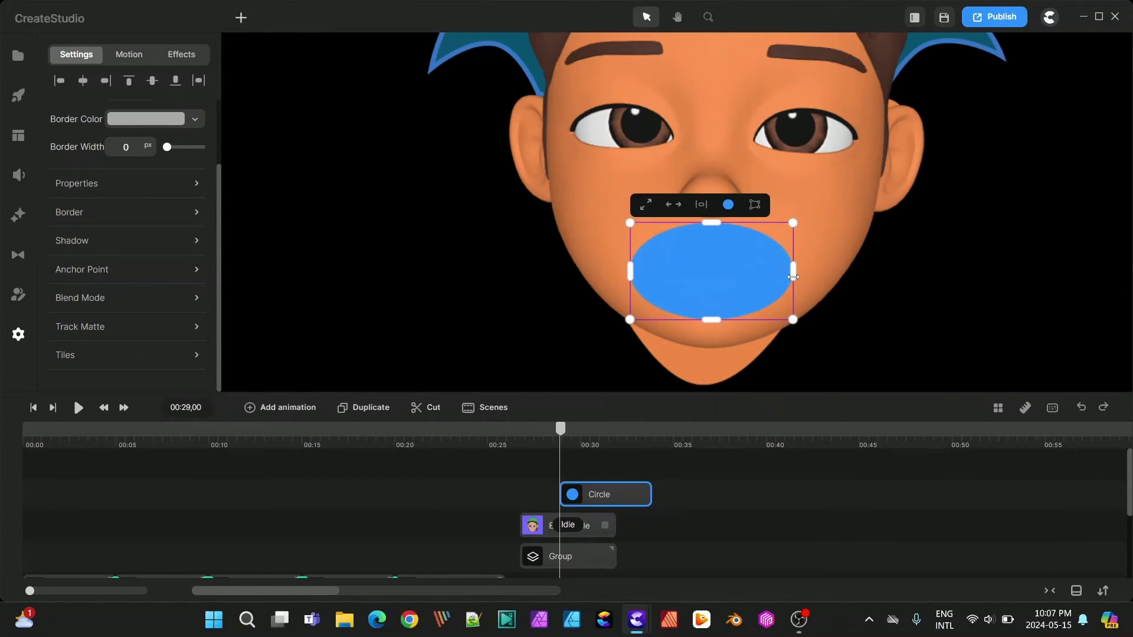
Step: Set the oval's fill colour to 020202 black and line up the start of its clip with the emoji clip
{"action": "left_click", "coordinate": [162, 121]}
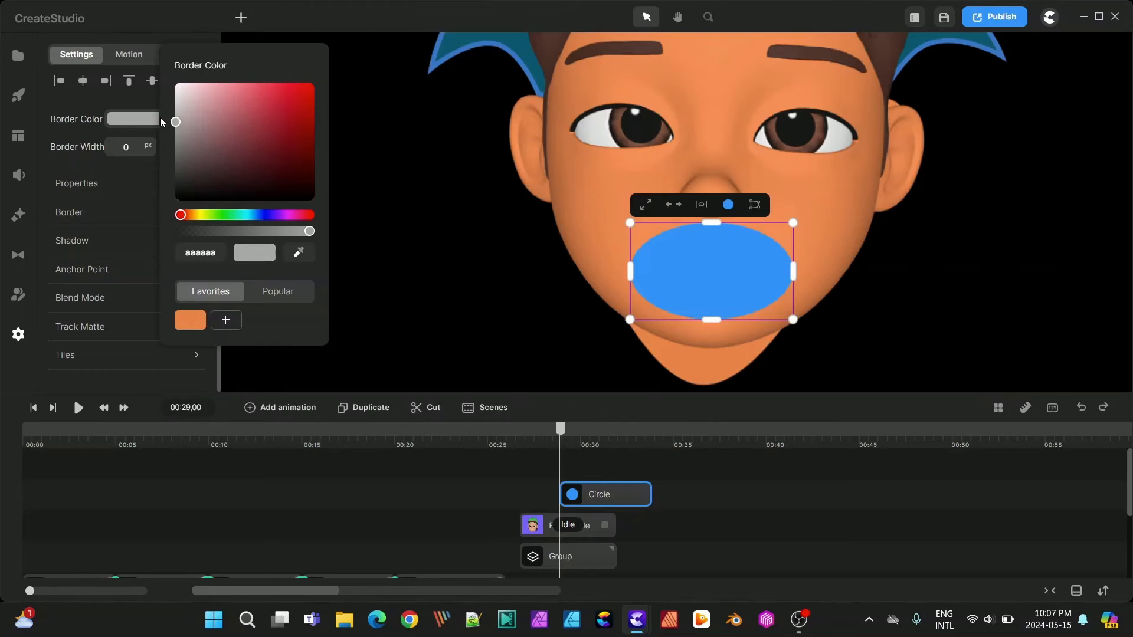
{"action": "scroll", "coordinate": [121, 260], "scroll_direction": "up", "scroll_amount": 3}
{"action": "left_click", "coordinate": [112, 117]}
{"action": "left_click_drag", "start_coordinate": [192, 149], "coordinate": [112, 221]}
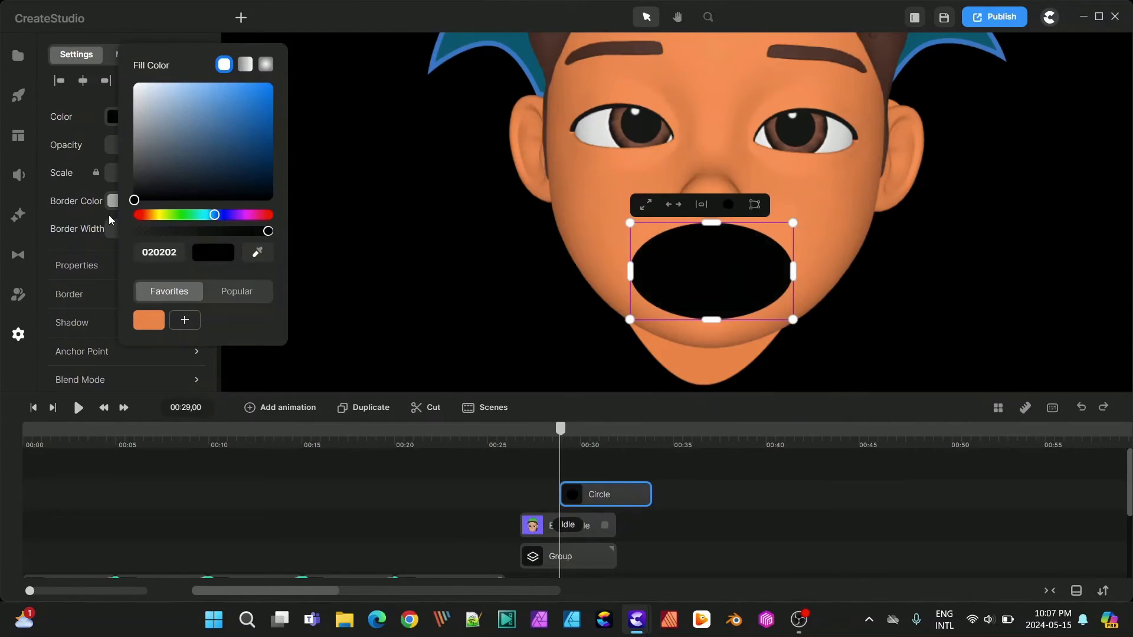
{"action": "left_click", "coordinate": [338, 227]}
{"action": "left_click", "coordinate": [561, 494]}
{"action": "left_click_drag", "start_coordinate": [561, 493], "coordinate": [521, 493]}
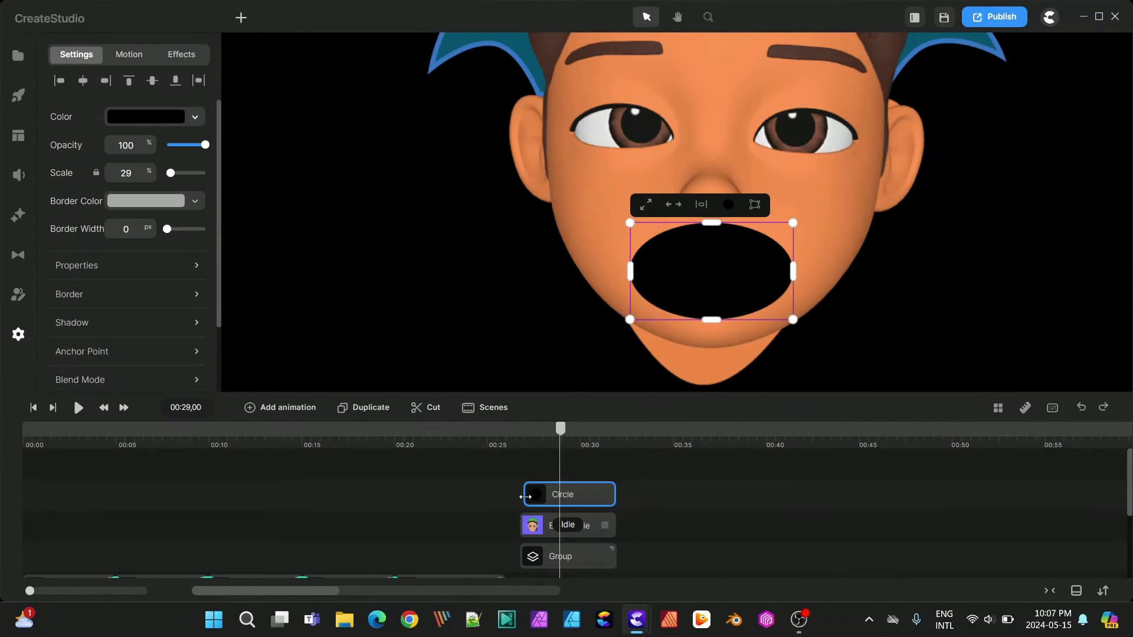
{"action": "left_click", "coordinate": [19, 215]}
{"action": "scroll", "coordinate": [124, 236], "scroll_direction": "down", "scroll_amount": 5}
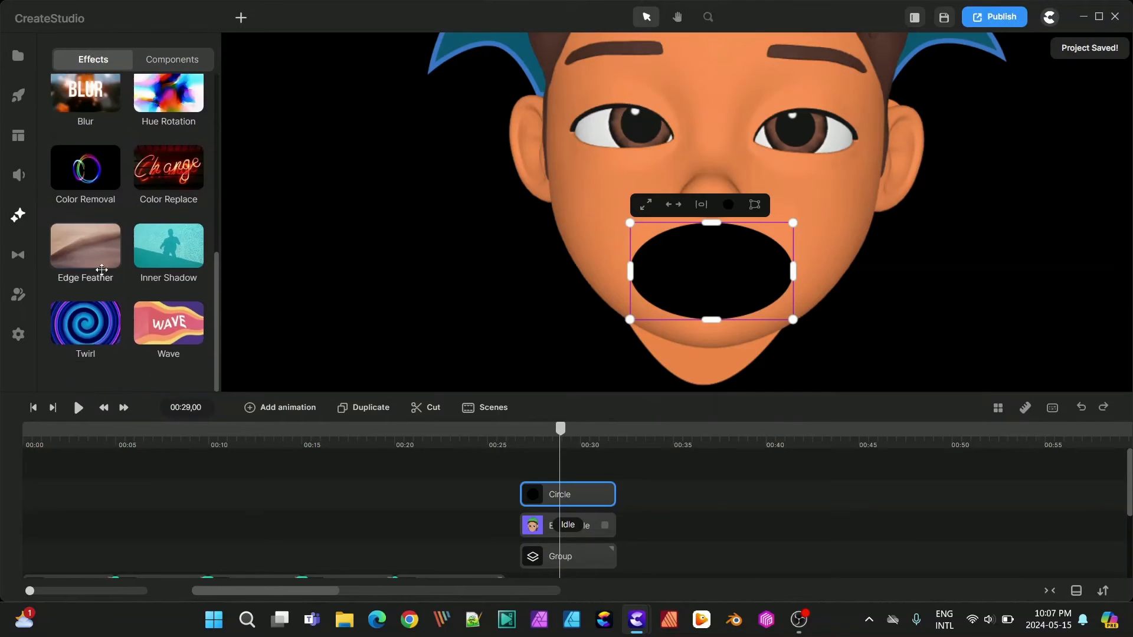
{"action": "left_click_drag", "start_coordinate": [83, 242], "coordinate": [581, 496]}
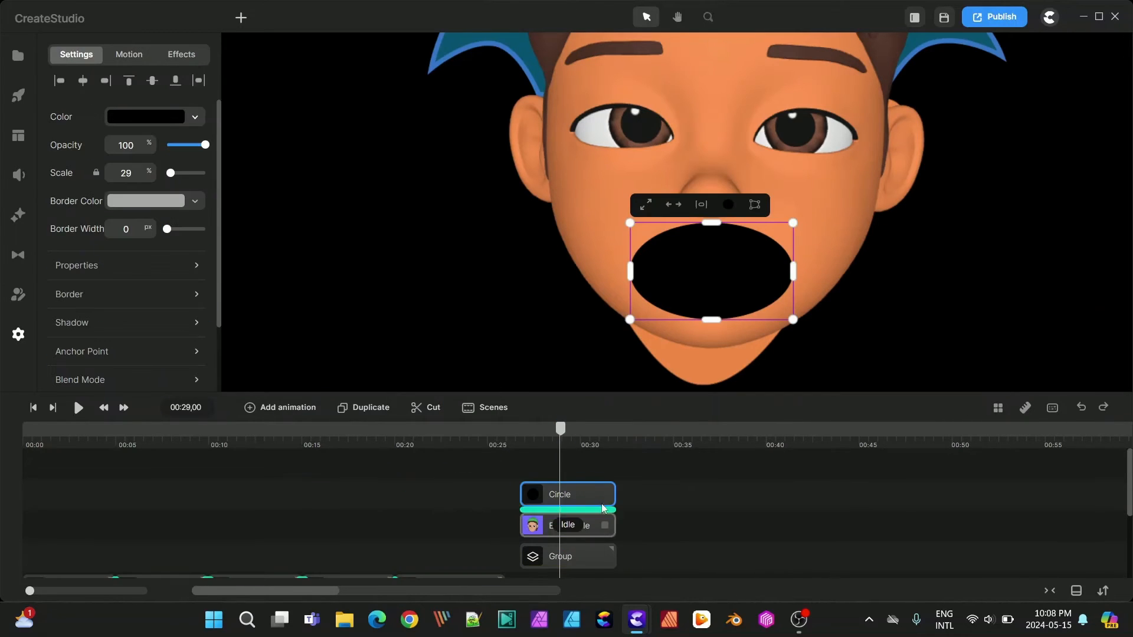
{"action": "left_click", "coordinate": [695, 435]}
{"action": "left_click_drag", "start_coordinate": [642, 440], "coordinate": [499, 438]}
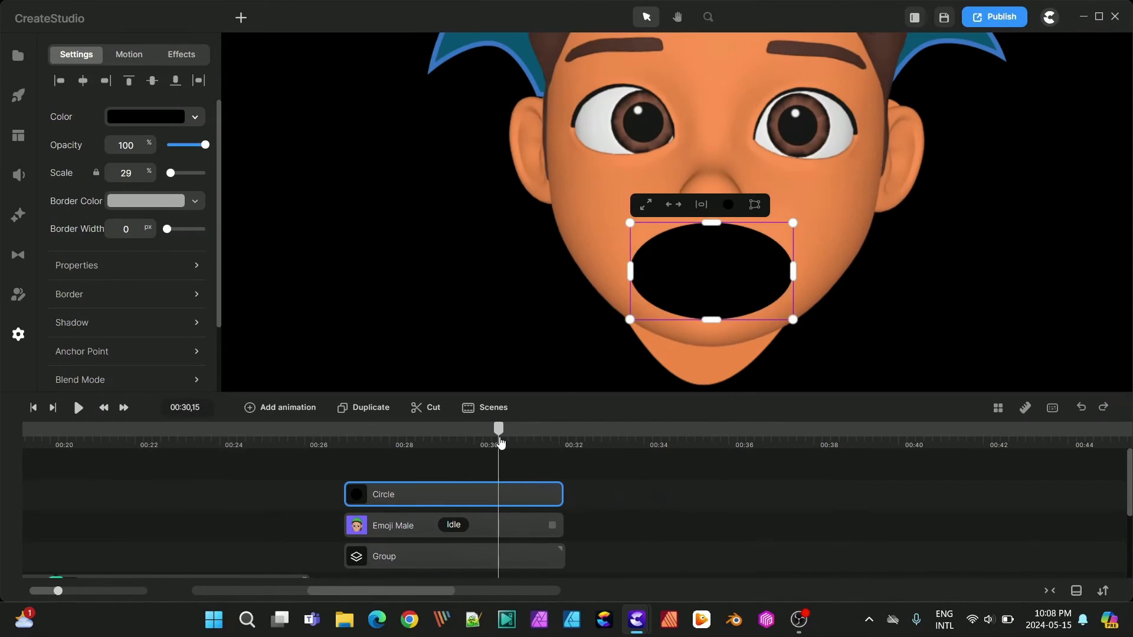
{"action": "left_click", "coordinate": [19, 215]}
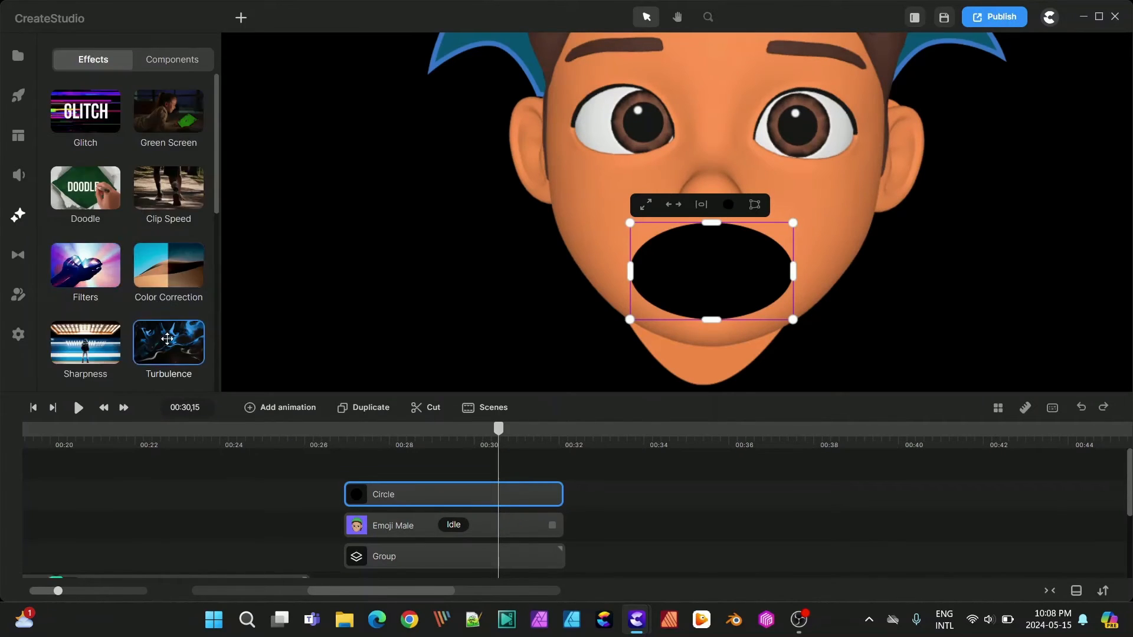
{"action": "scroll", "coordinate": [162, 340], "scroll_direction": "down", "scroll_amount": 5}
{"action": "left_click_drag", "start_coordinate": [86, 245], "coordinate": [459, 471]}
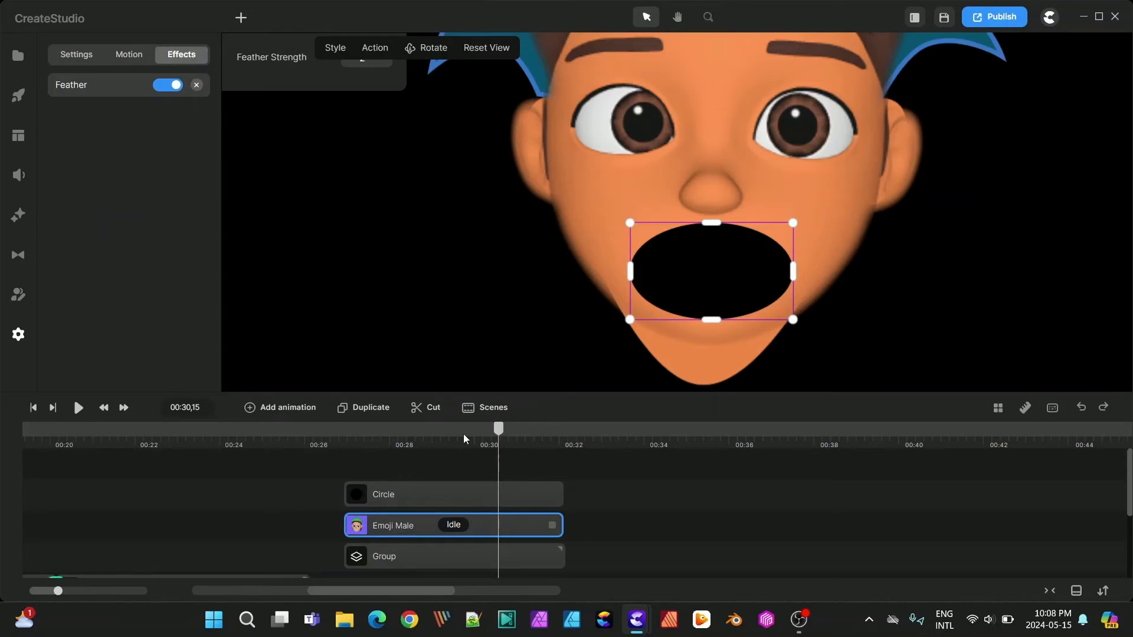
{"action": "left_click_drag", "start_coordinate": [384, 63], "coordinate": [360, 75]}
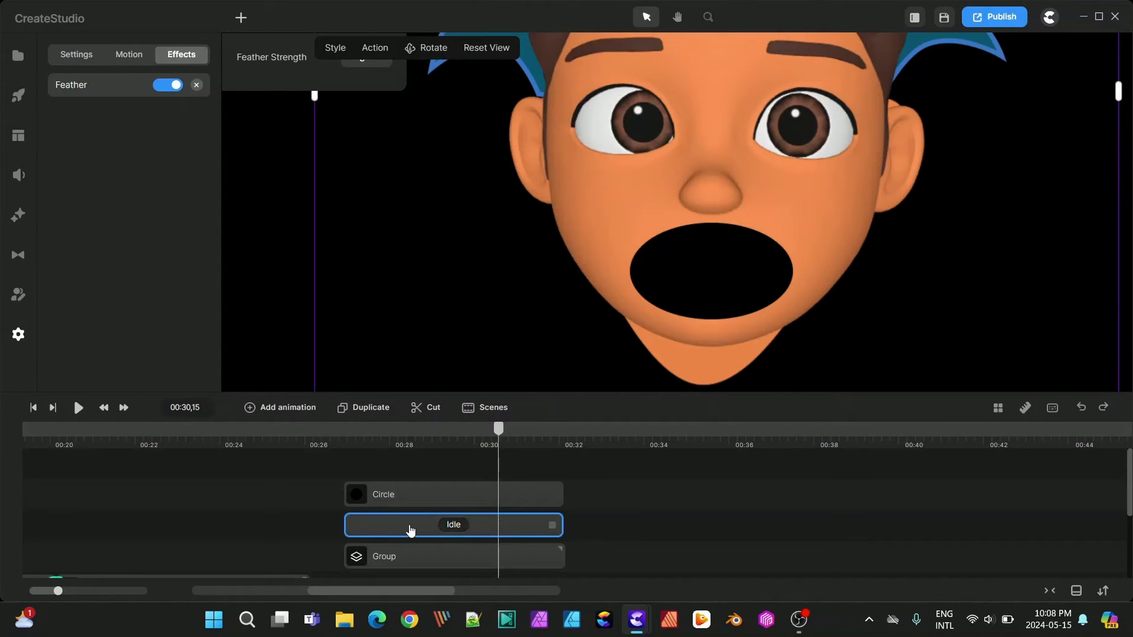
{"action": "left_click", "coordinate": [197, 85]}
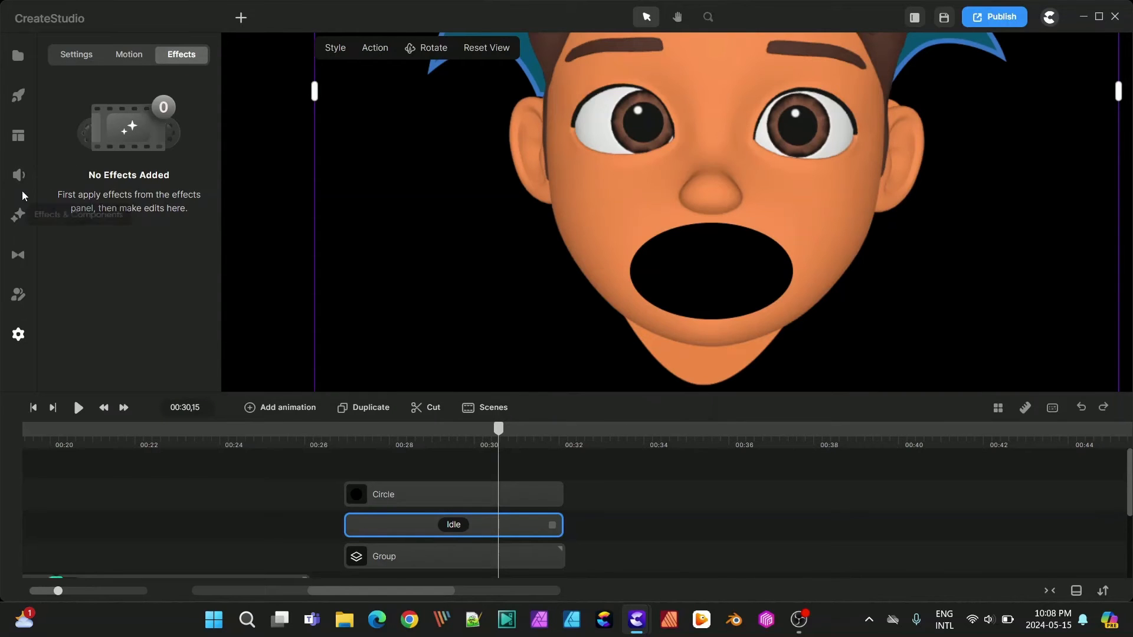
Step: Apply the Edge Feather effect to the circle clip and raise the feather strength until the oval's edge is strongly blurred
{"action": "left_click", "coordinate": [17, 215]}
{"action": "scroll", "coordinate": [118, 295], "scroll_direction": "down", "scroll_amount": 5}
{"action": "left_click_drag", "start_coordinate": [88, 247], "coordinate": [389, 497]}
{"action": "left_click_drag", "start_coordinate": [384, 54], "coordinate": [435, 65]}
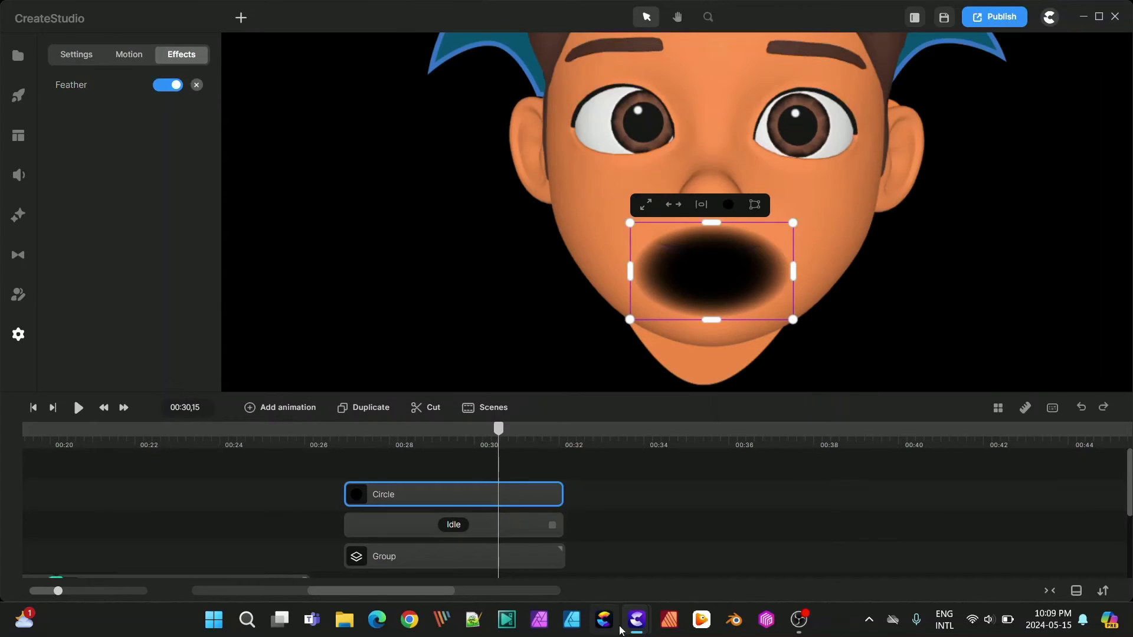
Step: Give the emoji clip a track matte with Circle as the mask and Alpha as the type
{"action": "left_click", "coordinate": [404, 535]}
{"action": "scroll", "coordinate": [169, 318], "scroll_direction": "down", "scroll_amount": 5}
{"action": "left_click", "coordinate": [158, 327]}
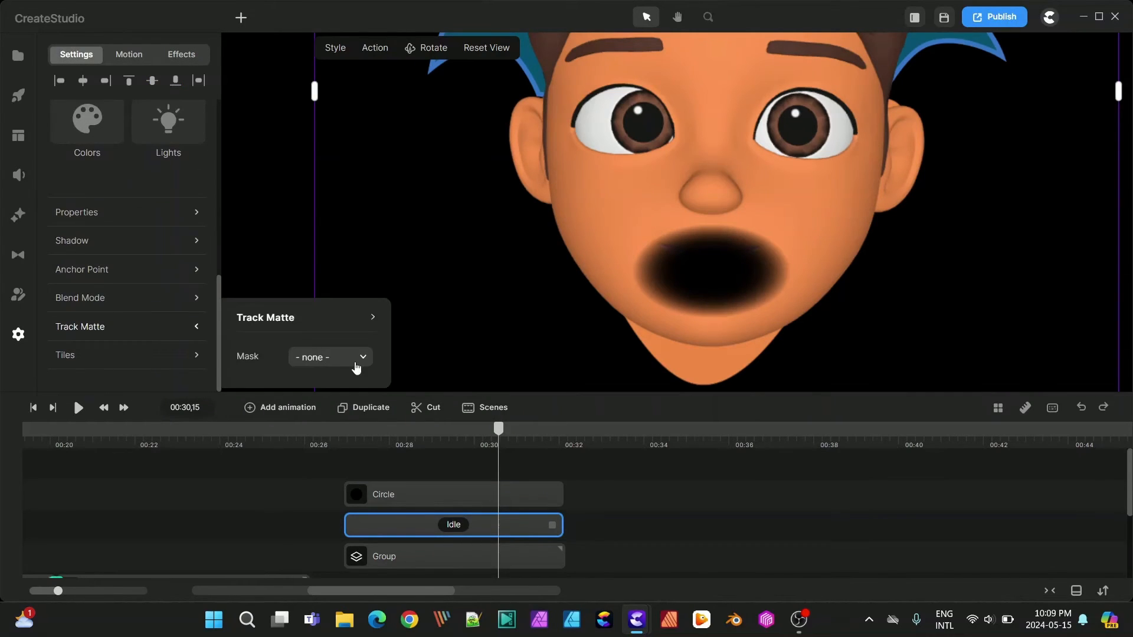
{"action": "left_click", "coordinate": [355, 364]}
{"action": "left_click", "coordinate": [326, 551]}
{"action": "left_click", "coordinate": [354, 336]}
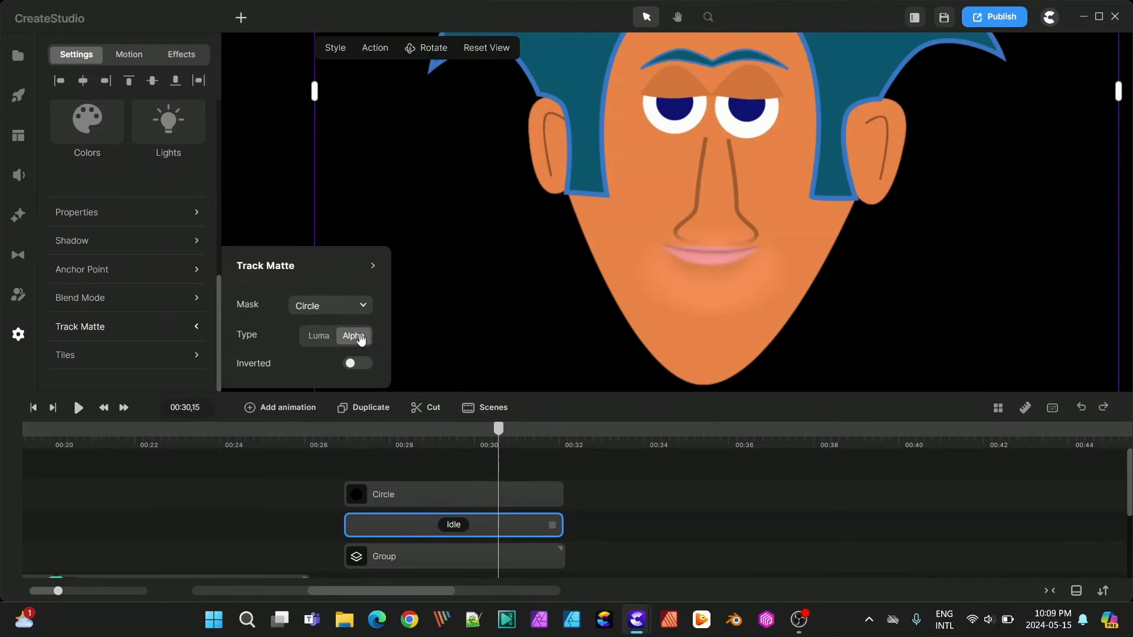
Step: Group the circle and emoji clips and position the masked mouth centred beneath the drawn nose
{"action": "left_click_drag", "start_coordinate": [598, 530], "coordinate": [504, 494]}
{"action": "key", "text": "ctrl+g"}
{"action": "left_click_drag", "start_coordinate": [723, 265], "coordinate": [725, 291]}
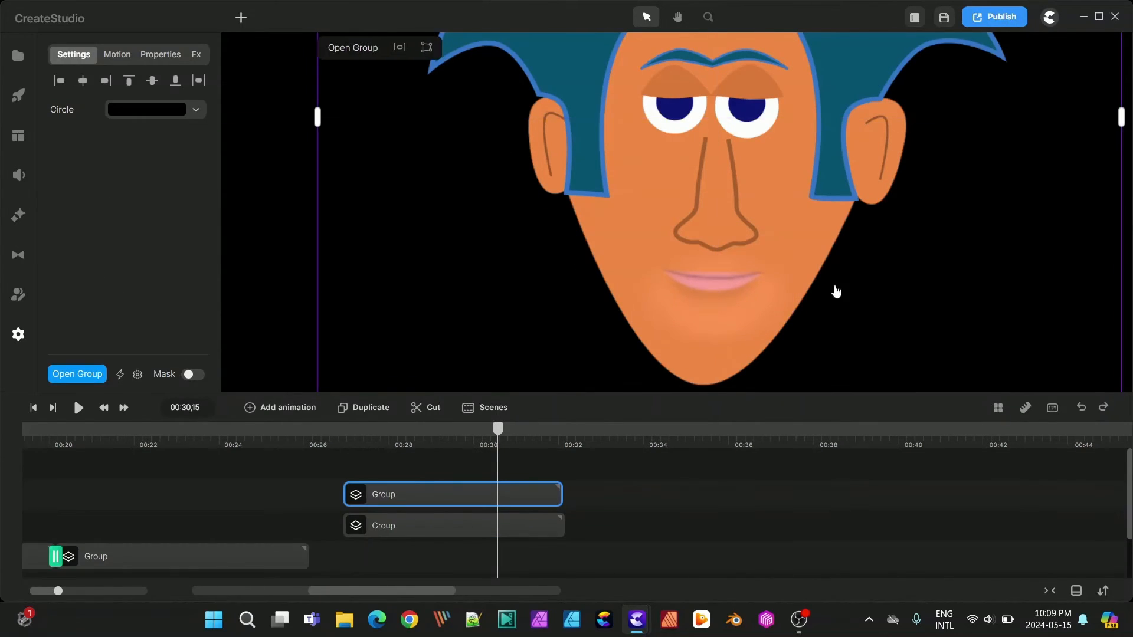
{"action": "scroll", "coordinate": [837, 291], "scroll_direction": "down", "scroll_amount": 5}
{"action": "left_click_drag", "start_coordinate": [697, 340], "coordinate": [762, 391]}
{"action": "left_click_drag", "start_coordinate": [704, 347], "coordinate": [677, 305]}
{"action": "scroll", "coordinate": [611, 289], "scroll_direction": "up", "scroll_amount": 5}
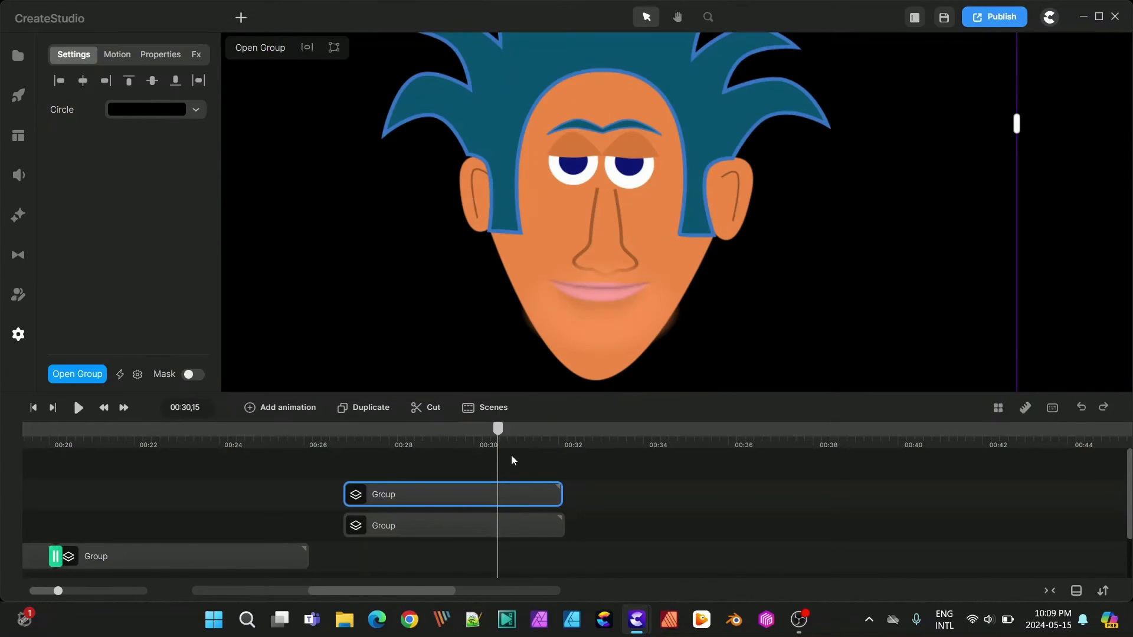
{"action": "left_click_drag", "start_coordinate": [599, 526], "coordinate": [559, 493]}
{"action": "left_click", "coordinate": [675, 504]}
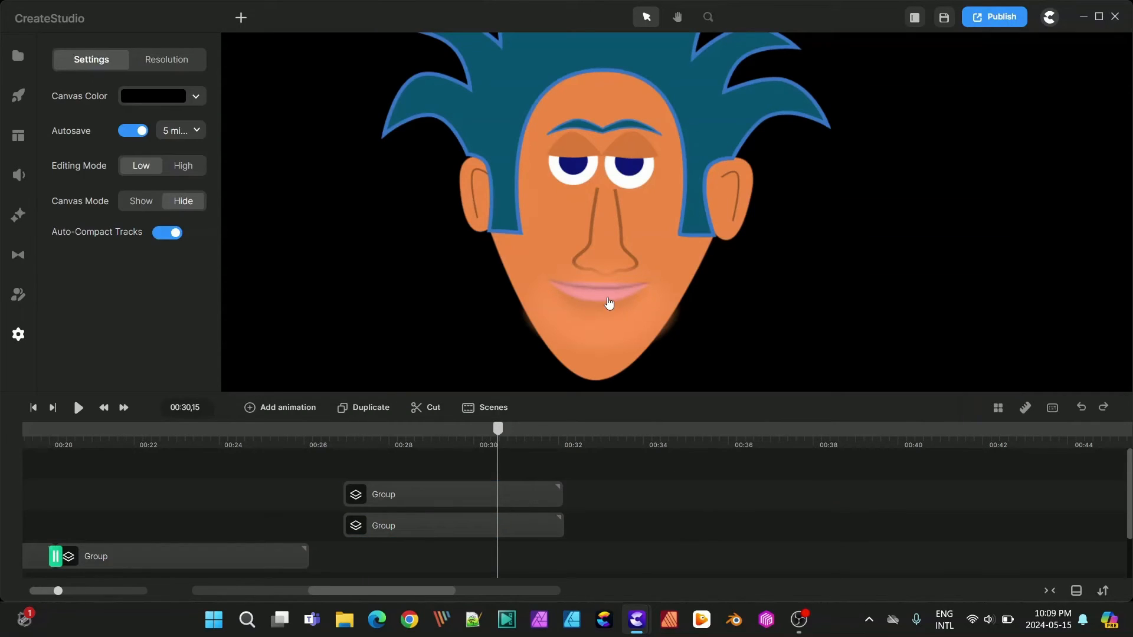
{"action": "left_click", "coordinate": [609, 304]}
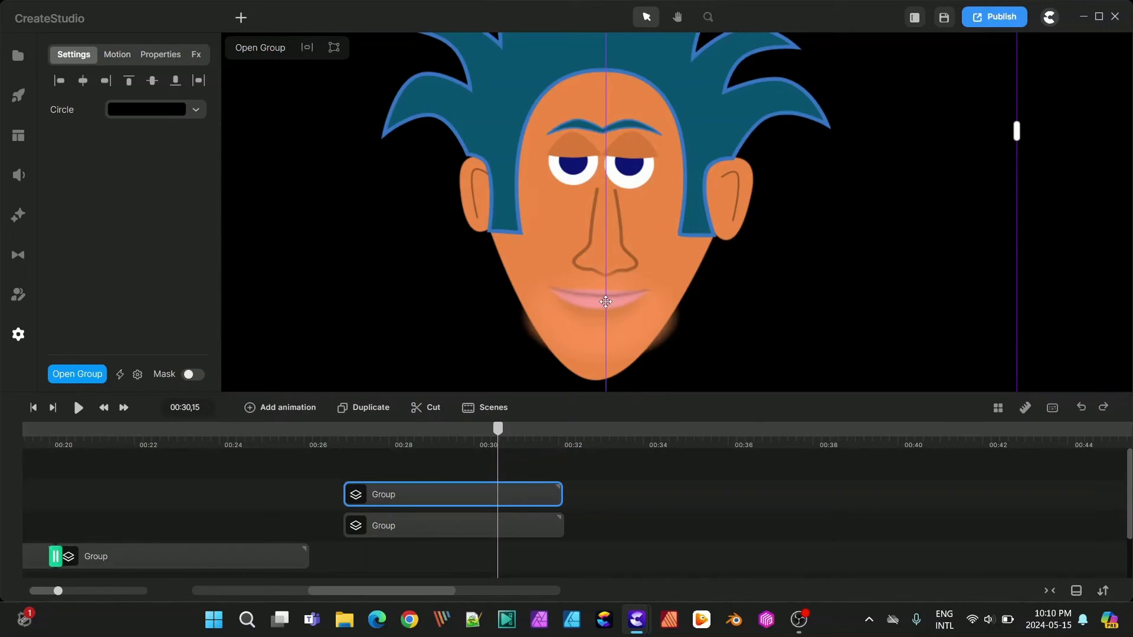
Step: Open the mouth group, shrink its oval mask from below and from both sides, and place the mouth slightly lower on the face
{"action": "double_click", "coordinate": [479, 494]}
{"action": "left_click", "coordinate": [203, 493]}
{"action": "scroll", "coordinate": [691, 289], "scroll_direction": "up", "scroll_amount": 5}
{"action": "left_click_drag", "start_coordinate": [629, 347], "coordinate": [632, 309]}
{"action": "left_click_drag", "start_coordinate": [764, 246], "coordinate": [751, 247]}
{"action": "left_click_drag", "start_coordinate": [489, 245], "coordinate": [497, 246]}
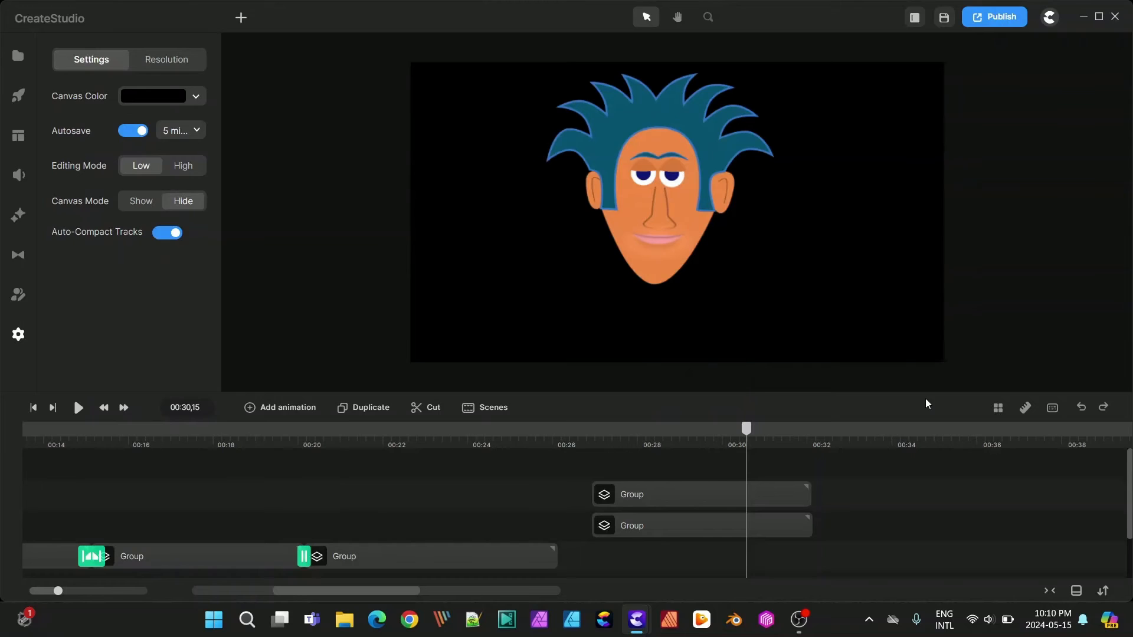
{"action": "scroll", "coordinate": [662, 241], "scroll_direction": "up", "scroll_amount": 5}
{"action": "left_click_drag", "start_coordinate": [672, 244], "coordinate": [668, 263]}
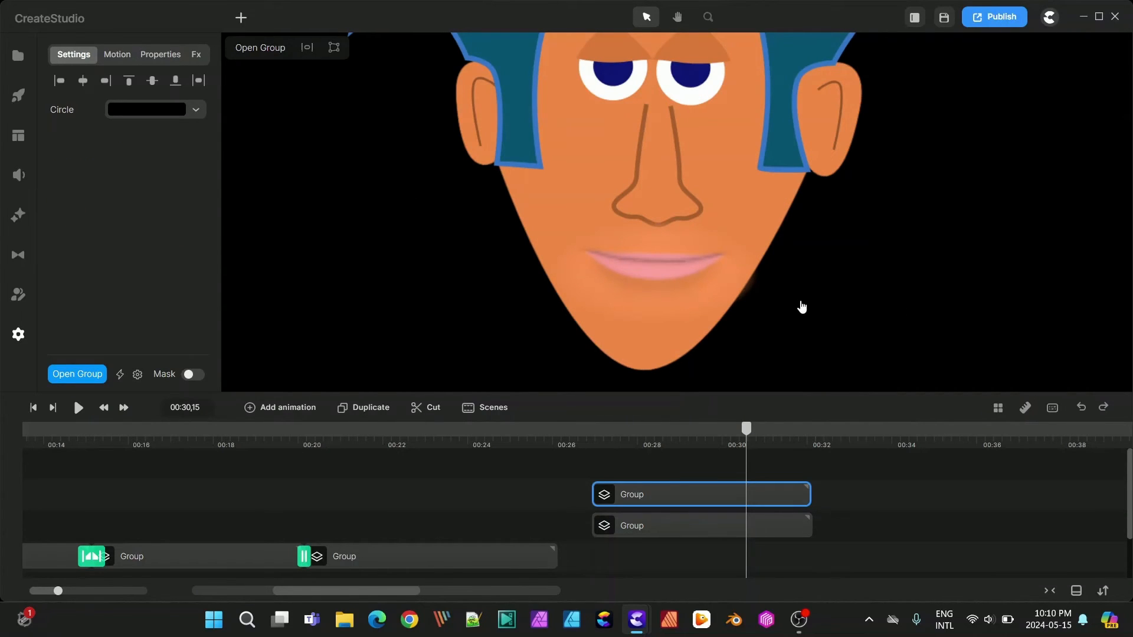
Step: Group the mouth and drawn head clips together and shift the new clip earlier, to where the preceding group ends
{"action": "left_click_drag", "start_coordinate": [844, 529], "coordinate": [715, 484]}
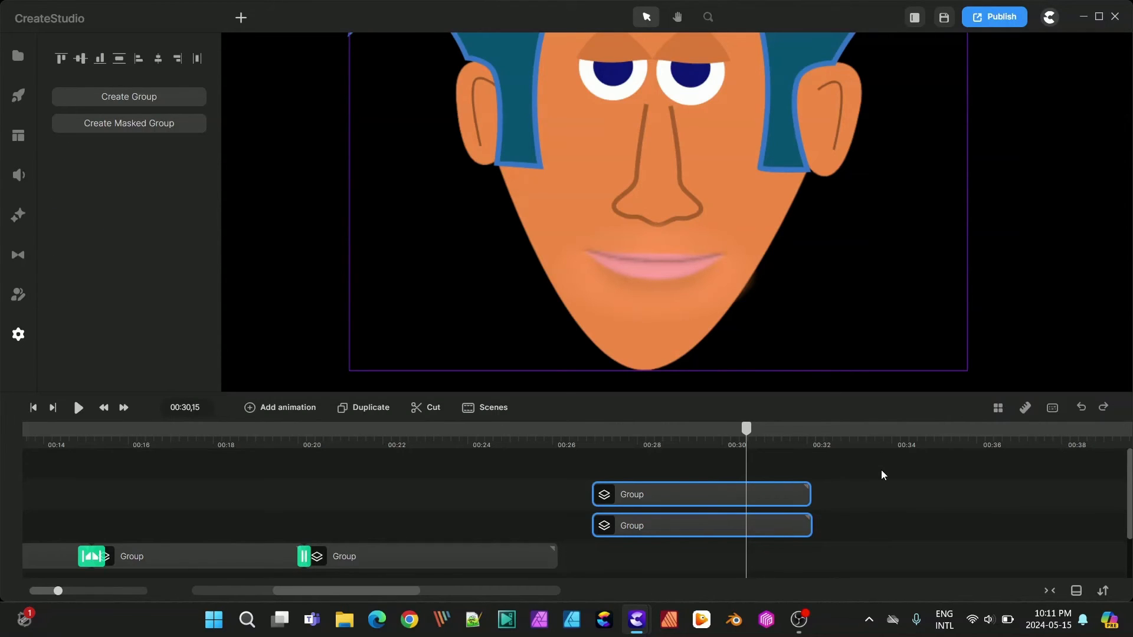
{"action": "key", "text": "ctrl+g"}
{"action": "left_click_drag", "start_coordinate": [704, 494], "coordinate": [670, 494]}
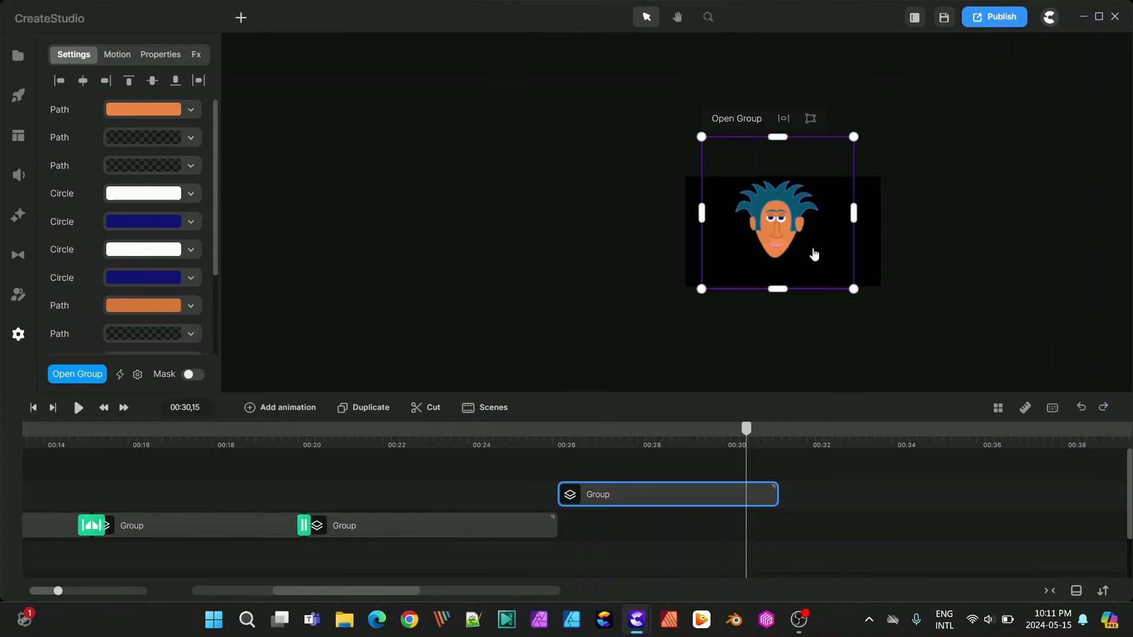
Step: Scale the head group down and place it near the upper centre of the canvas
{"action": "left_click_drag", "start_coordinate": [854, 290], "coordinate": [796, 231]}
{"action": "left_click_drag", "start_coordinate": [746, 200], "coordinate": [777, 217]}
{"action": "scroll", "coordinate": [777, 217], "scroll_direction": "up", "scroll_amount": 3}
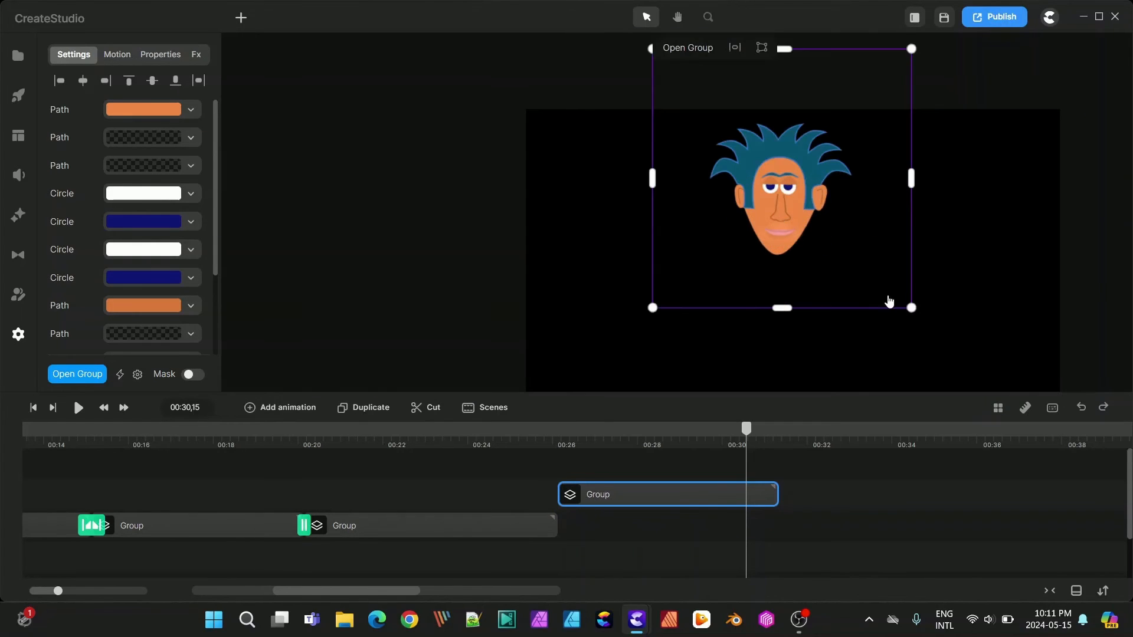
{"action": "left_click_drag", "start_coordinate": [910, 308], "coordinate": [824, 258]}
{"action": "left_click_drag", "start_coordinate": [753, 189], "coordinate": [777, 206]}
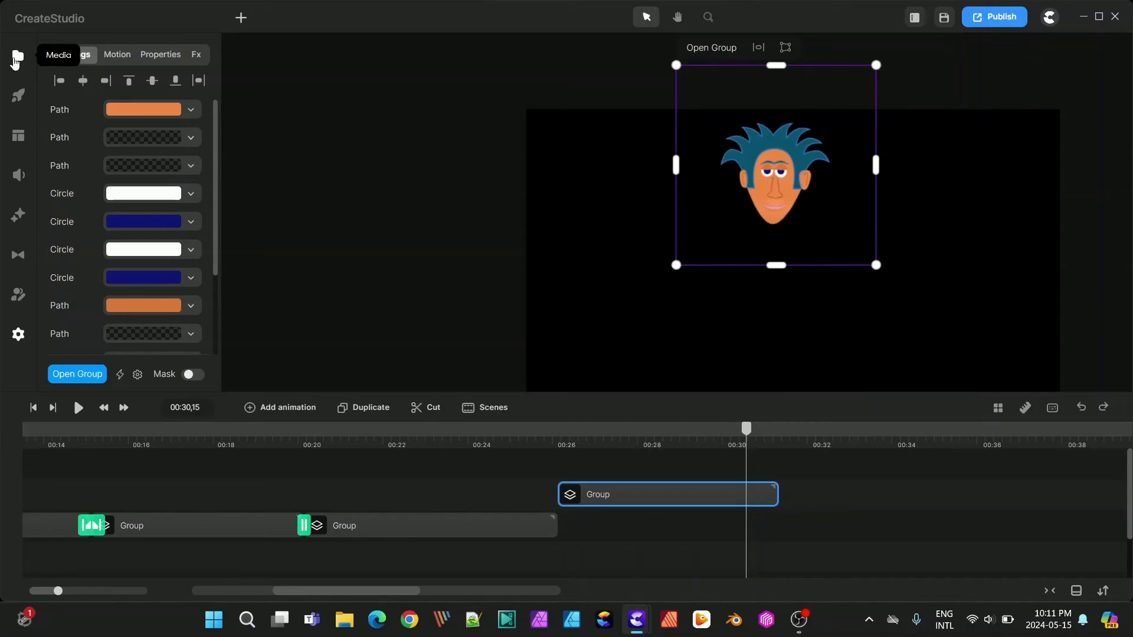
Step: Search the asset library for "bobble" characters, browse the headless bodies and download the Clown
{"action": "left_click", "coordinate": [18, 95]}
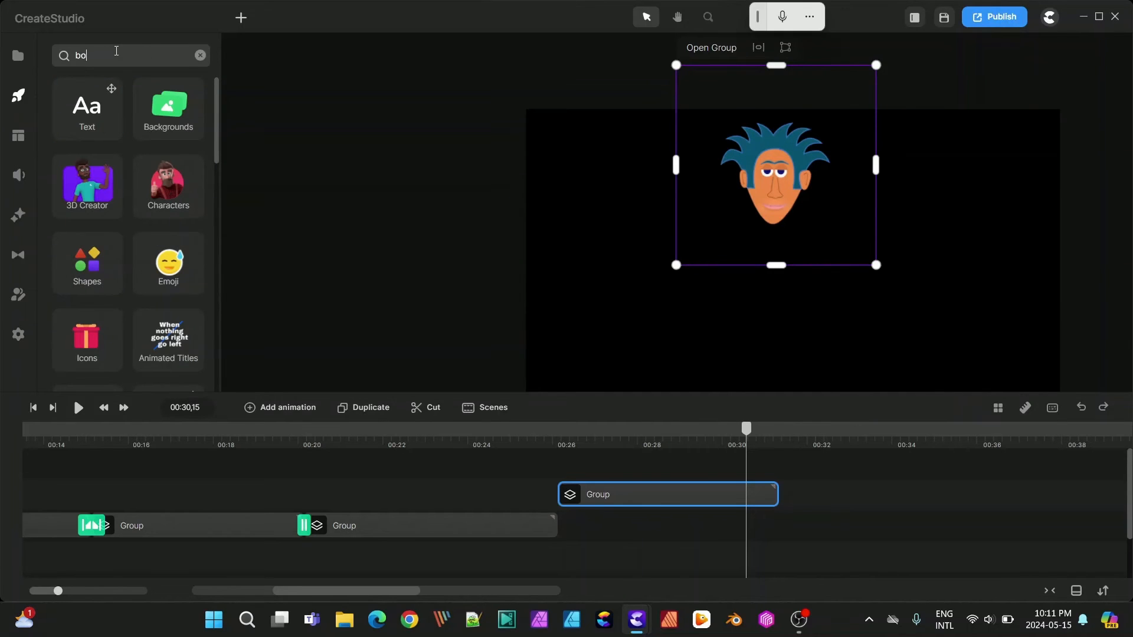
{"action": "type", "text": "bbl"}
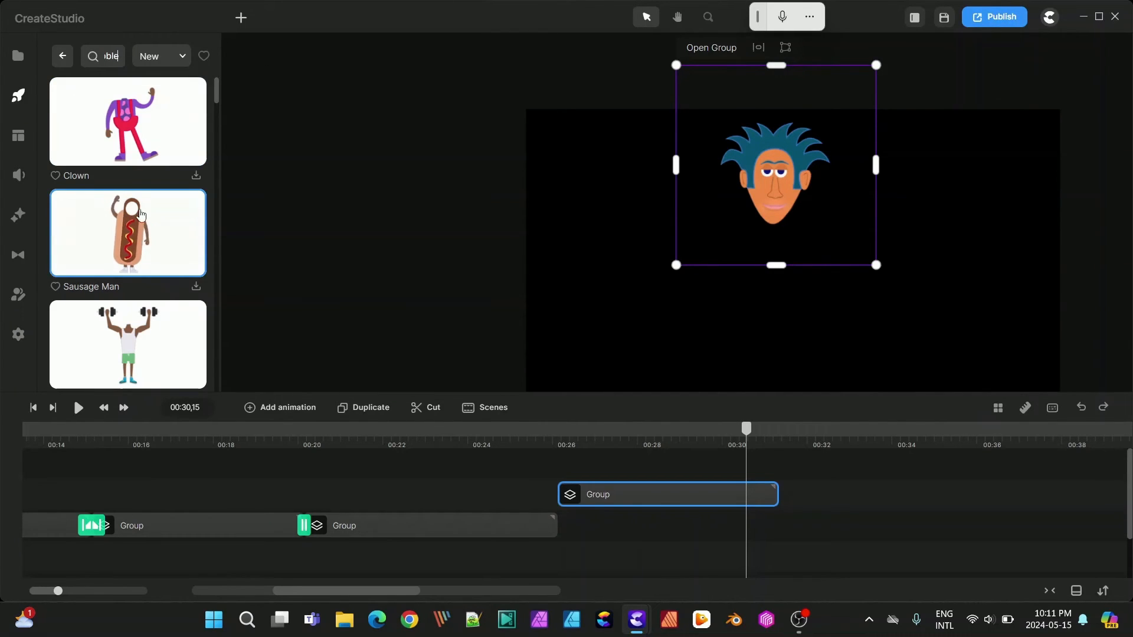
{"action": "scroll", "coordinate": [146, 214], "scroll_direction": "down", "scroll_amount": 5}
{"action": "scroll", "coordinate": [145, 214], "scroll_direction": "down", "scroll_amount": 10}
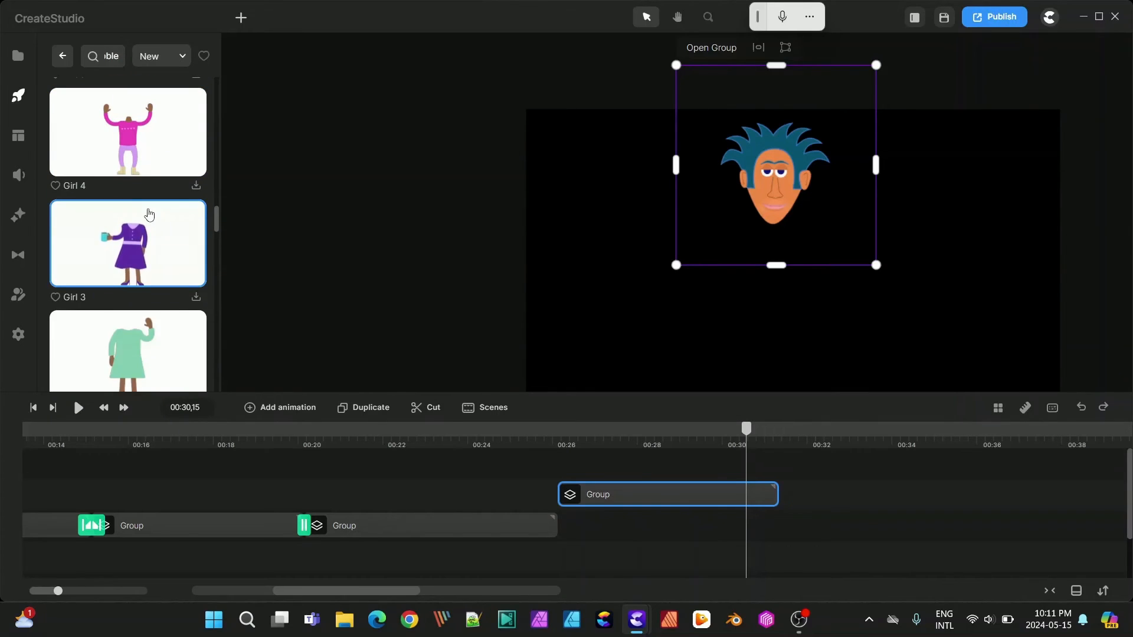
{"action": "scroll", "coordinate": [150, 214], "scroll_direction": "down", "scroll_amount": 15}
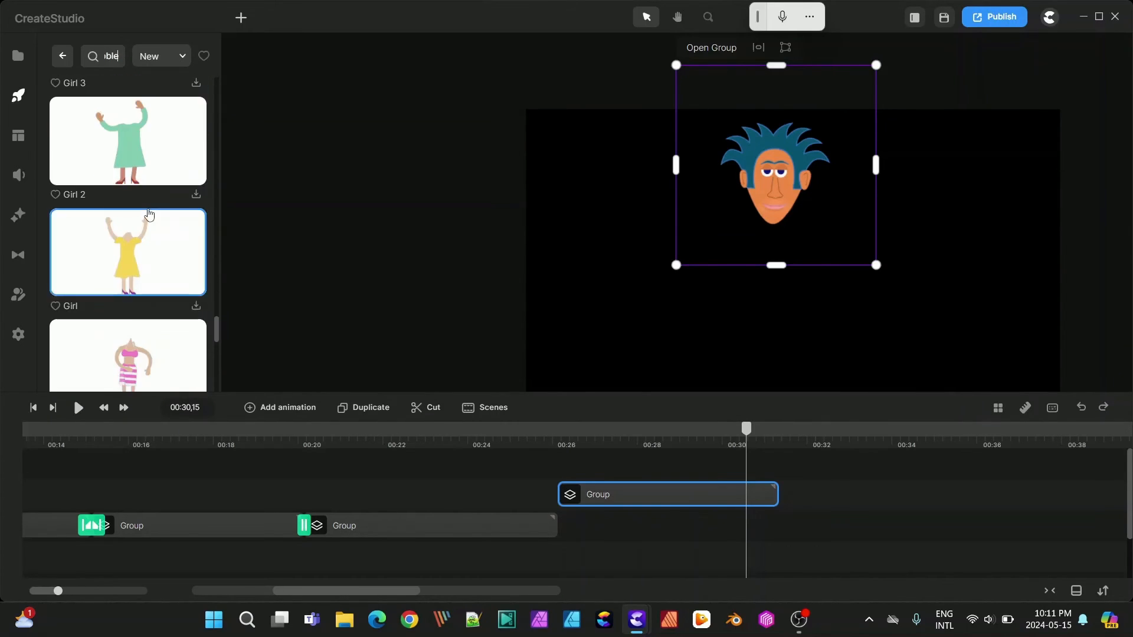
{"action": "scroll", "coordinate": [148, 215], "scroll_direction": "up", "scroll_amount": 20}
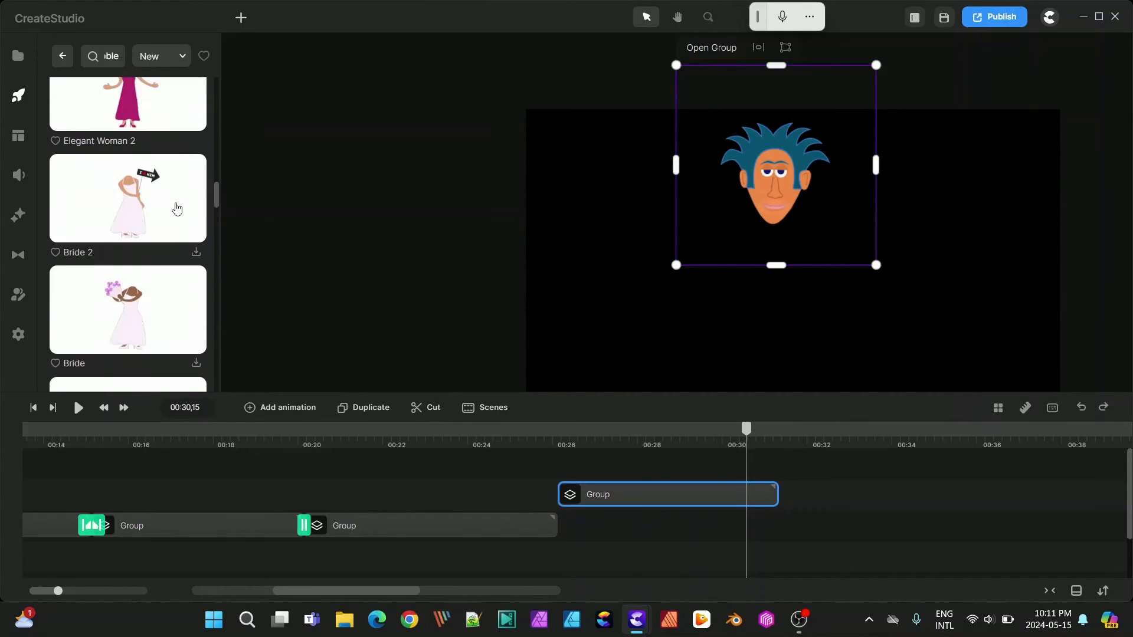
{"action": "scroll", "coordinate": [176, 208], "scroll_direction": "up", "scroll_amount": 12}
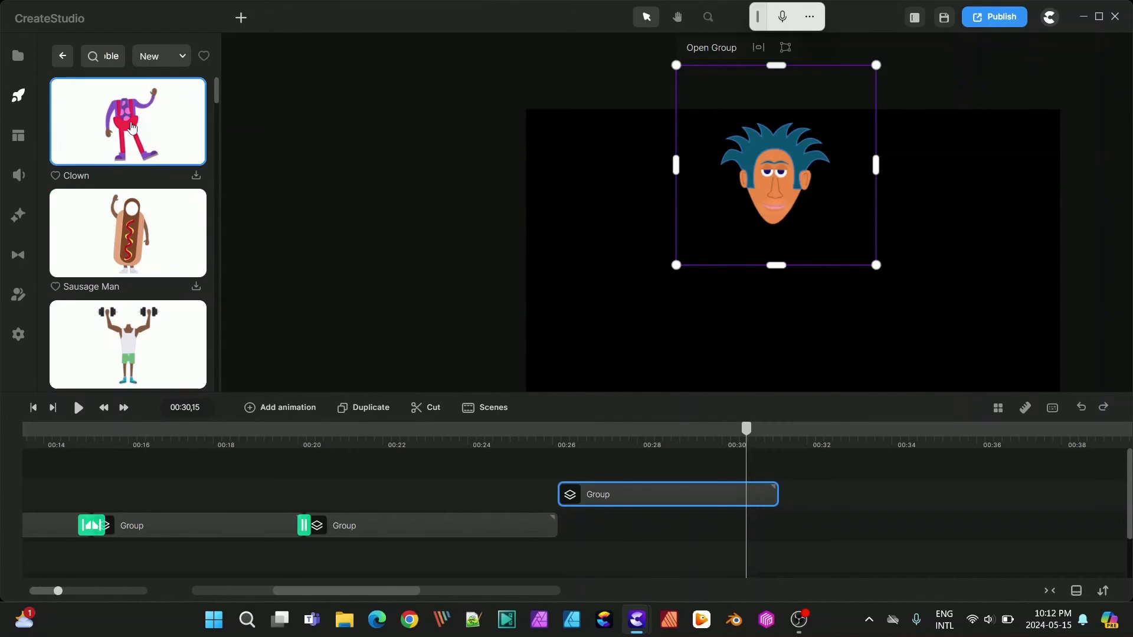
{"action": "left_click", "coordinate": [132, 129]}
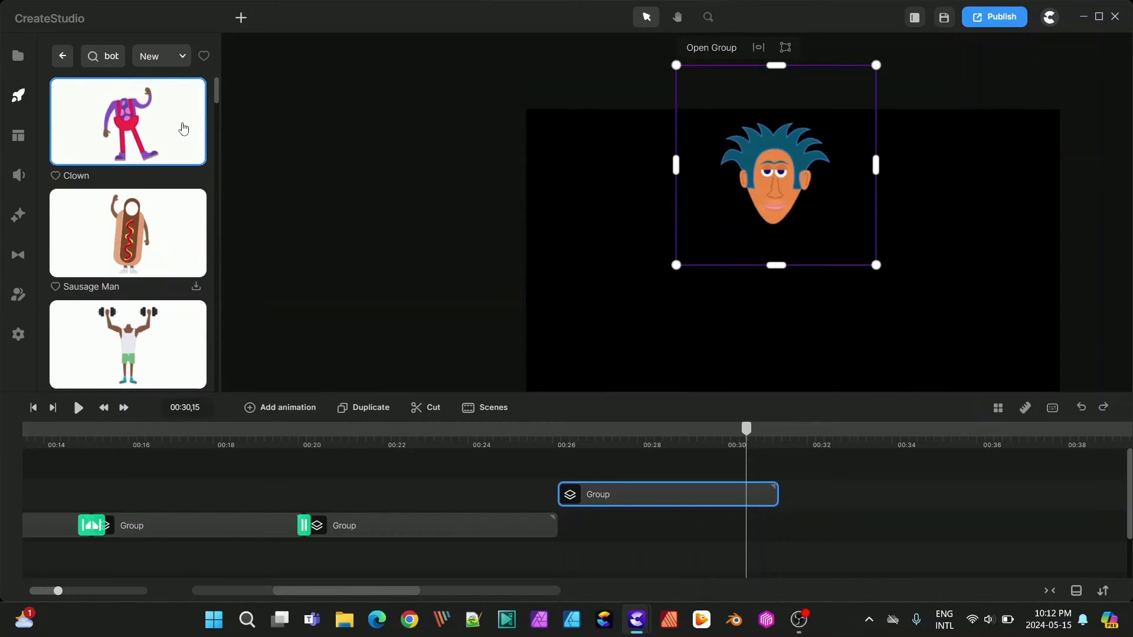
Step: Add the Clown on a track beneath the head group so its body sits under the head, and return the playhead near the clips' start
{"action": "left_click_drag", "start_coordinate": [194, 131], "coordinate": [770, 550]}
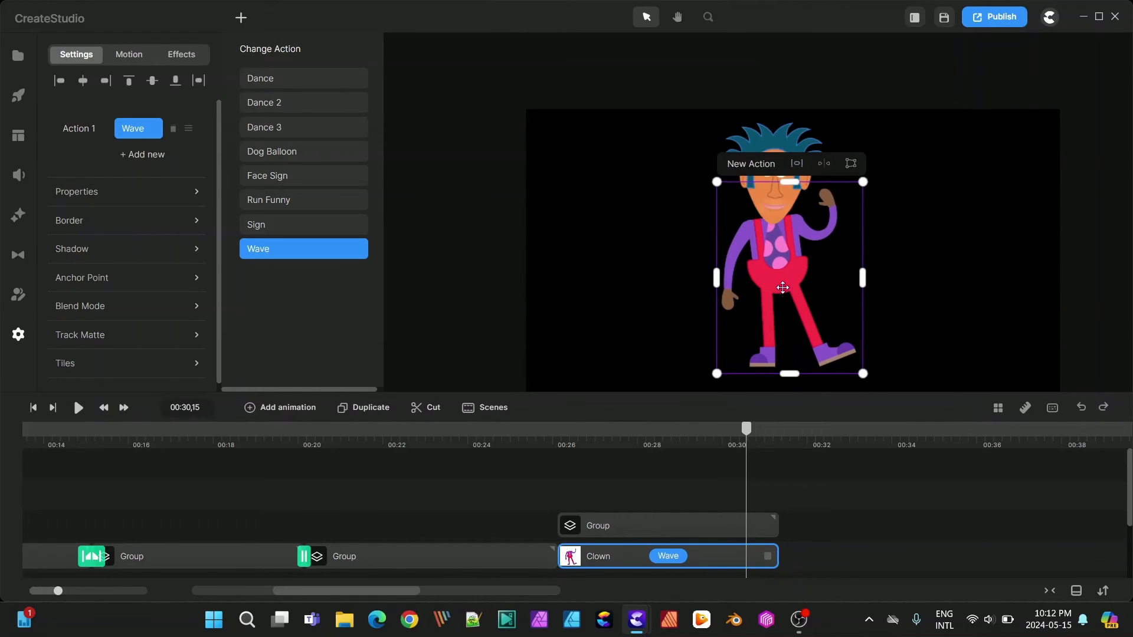
{"action": "left_click", "coordinate": [780, 469]}
{"action": "left_click_drag", "start_coordinate": [747, 429], "coordinate": [562, 449]}
Step: Open the head group and its nested mouth group to check the circle and emoji clips
{"action": "double_click", "coordinate": [658, 523]}
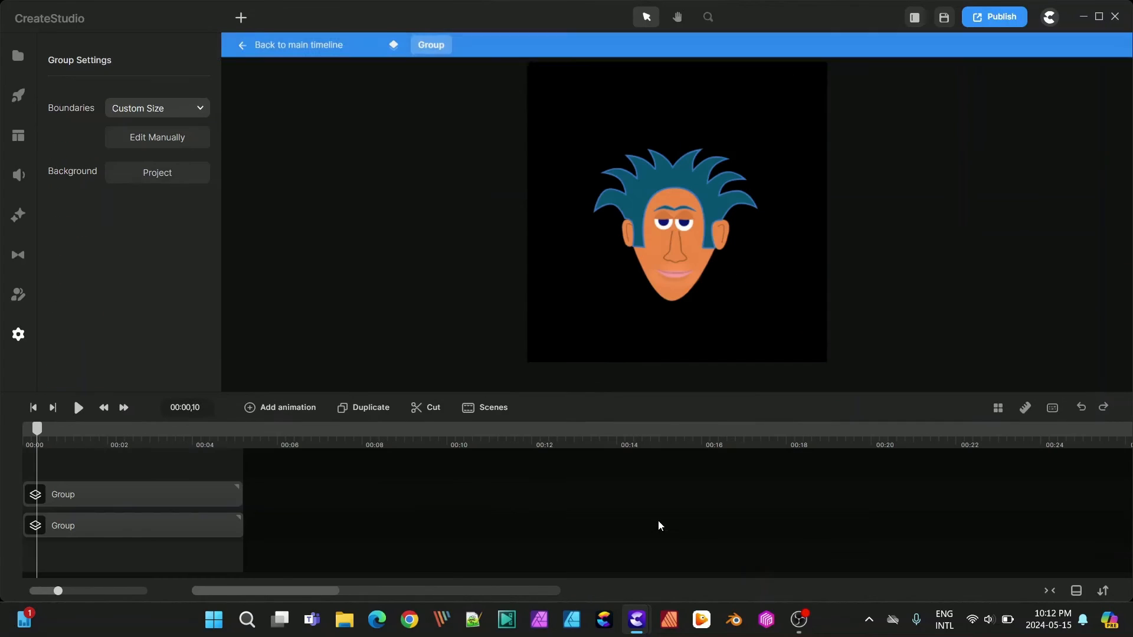
{"action": "double_click", "coordinate": [137, 495]}
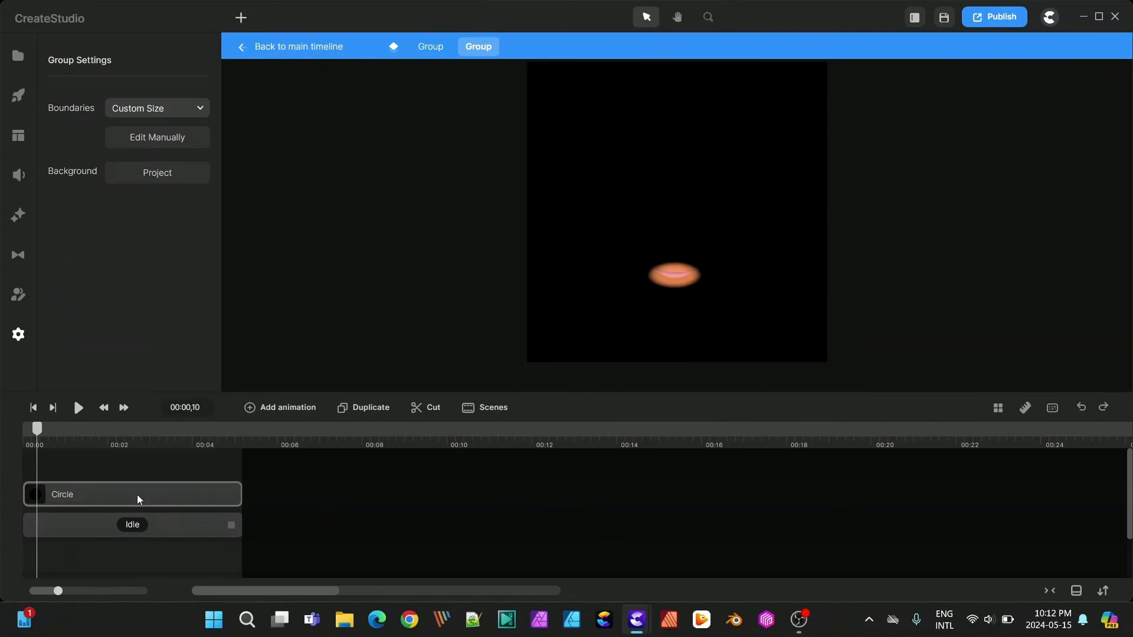
{"action": "left_click", "coordinate": [111, 535]}
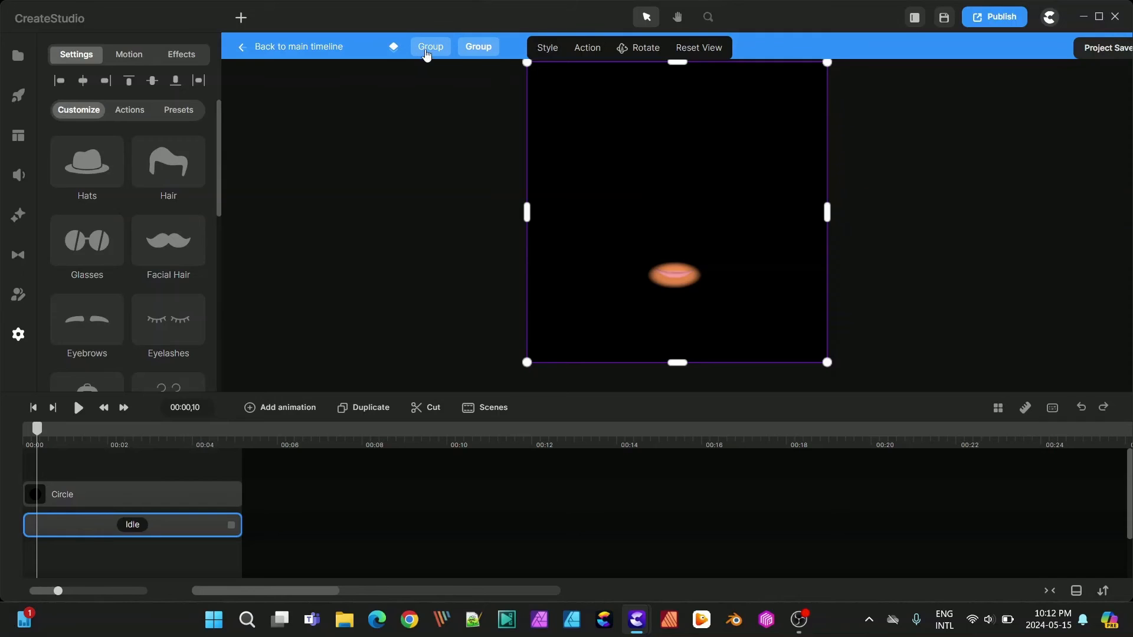
{"action": "left_click", "coordinate": [427, 47]}
Step: Open the nested group holding the face drawing and move its offset circle and path clips to the start of the timeline
{"action": "left_click", "coordinate": [125, 556]}
{"action": "double_click", "coordinate": [125, 556]}
{"action": "left_click_drag", "start_coordinate": [178, 497], "coordinate": [159, 556]}
{"action": "scroll", "coordinate": [215, 525], "scroll_direction": "down", "scroll_amount": 2}
{"action": "scroll", "coordinate": [206, 525], "scroll_direction": "up", "scroll_amount": 1}
{"action": "left_click_drag", "start_coordinate": [168, 515], "coordinate": [183, 574]}
{"action": "left_click", "coordinate": [183, 510]}
{"action": "left_click_drag", "start_coordinate": [300, 482], "coordinate": [91, 493]}
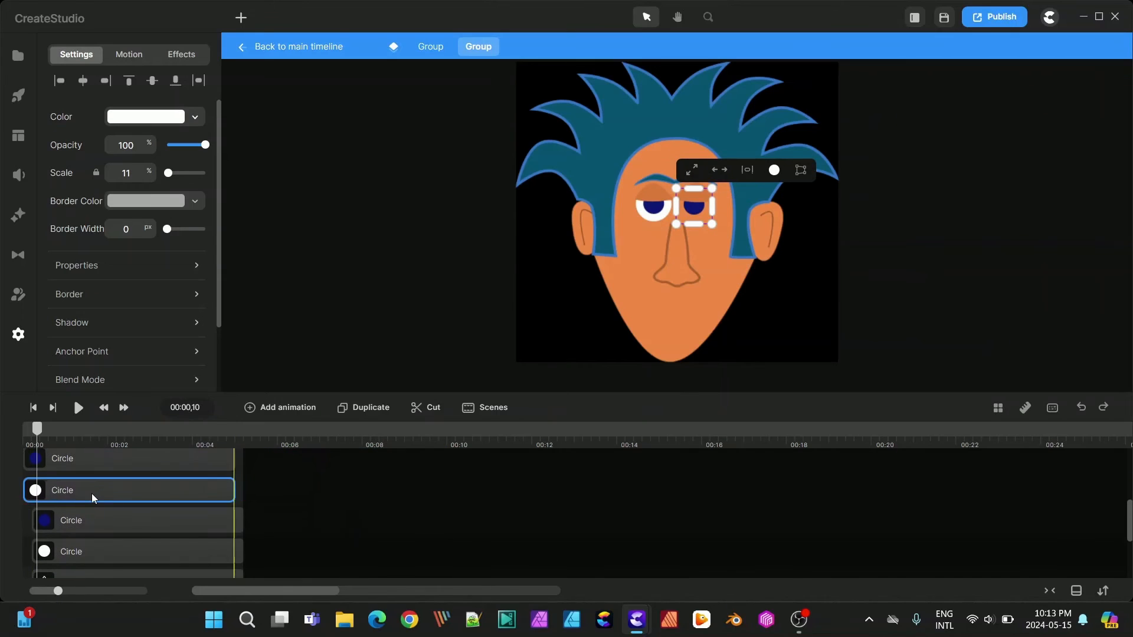
{"action": "left_click_drag", "start_coordinate": [137, 522], "coordinate": [128, 522]}
{"action": "left_click_drag", "start_coordinate": [190, 541], "coordinate": [137, 528]}
Step: Select all the face shape clips, extend their ends to the full length of the group, and return to the parent group
{"action": "scroll", "coordinate": [177, 531], "scroll_direction": "down", "scroll_amount": 1}
{"action": "scroll", "coordinate": [189, 526], "scroll_direction": "down", "scroll_amount": 1}
{"action": "left_click_drag", "start_coordinate": [234, 557], "coordinate": [199, 198]}
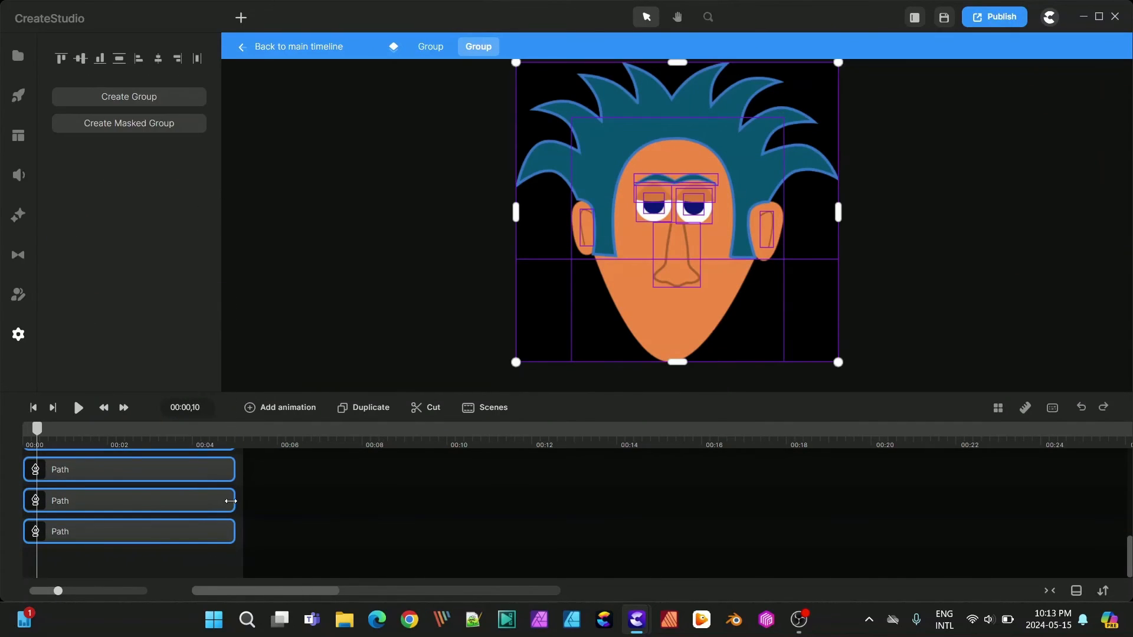
{"action": "left_click_drag", "start_coordinate": [230, 501], "coordinate": [278, 500]}
{"action": "left_click", "coordinate": [430, 48]}
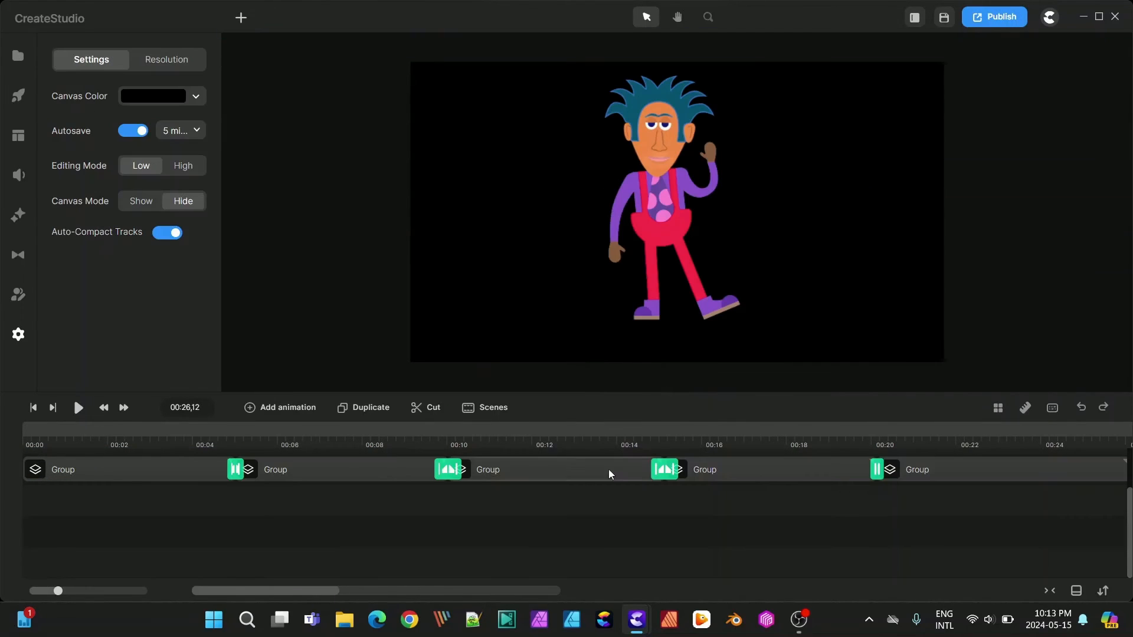
Step: Return the main timeline view to the character clips at the end and play that section through
{"action": "left_click_drag", "start_coordinate": [335, 591], "coordinate": [399, 592]}
{"action": "scroll", "coordinate": [566, 455], "scroll_direction": "down", "scroll_amount": 4}
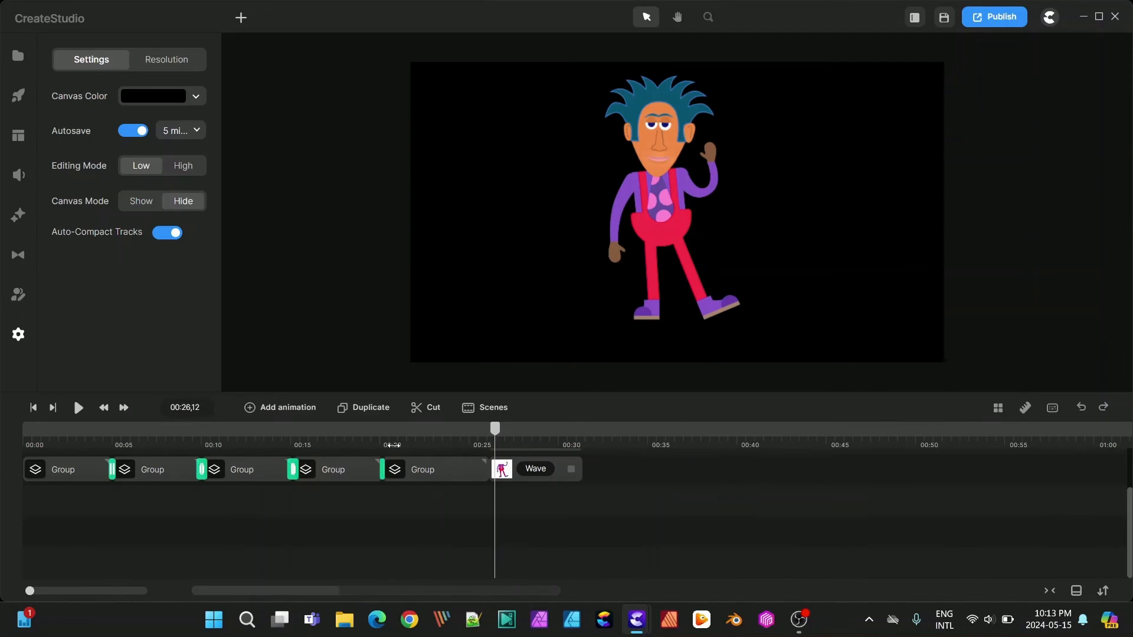
{"action": "left_click_drag", "start_coordinate": [497, 431], "coordinate": [479, 434]}
{"action": "left_click", "coordinate": [81, 410]}
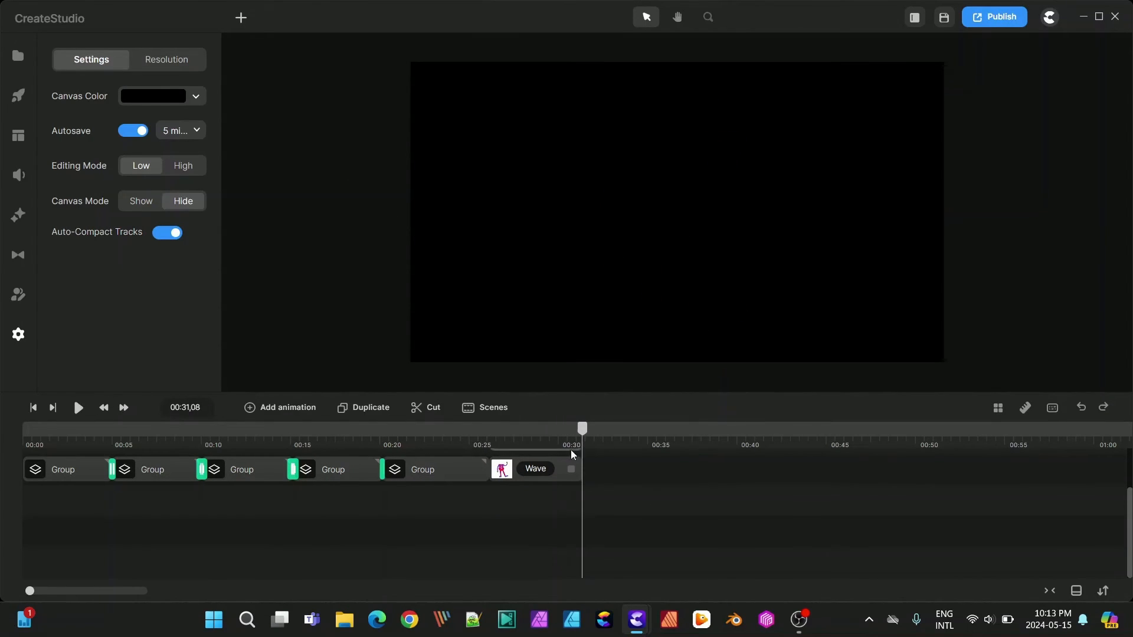
Step: Check the Clown's available actions and inspect the nested groups inside the head group, finishing on the main timeline
{"action": "double_click", "coordinate": [543, 470]}
{"action": "scroll", "coordinate": [617, 463], "scroll_direction": "up", "scroll_amount": 1}
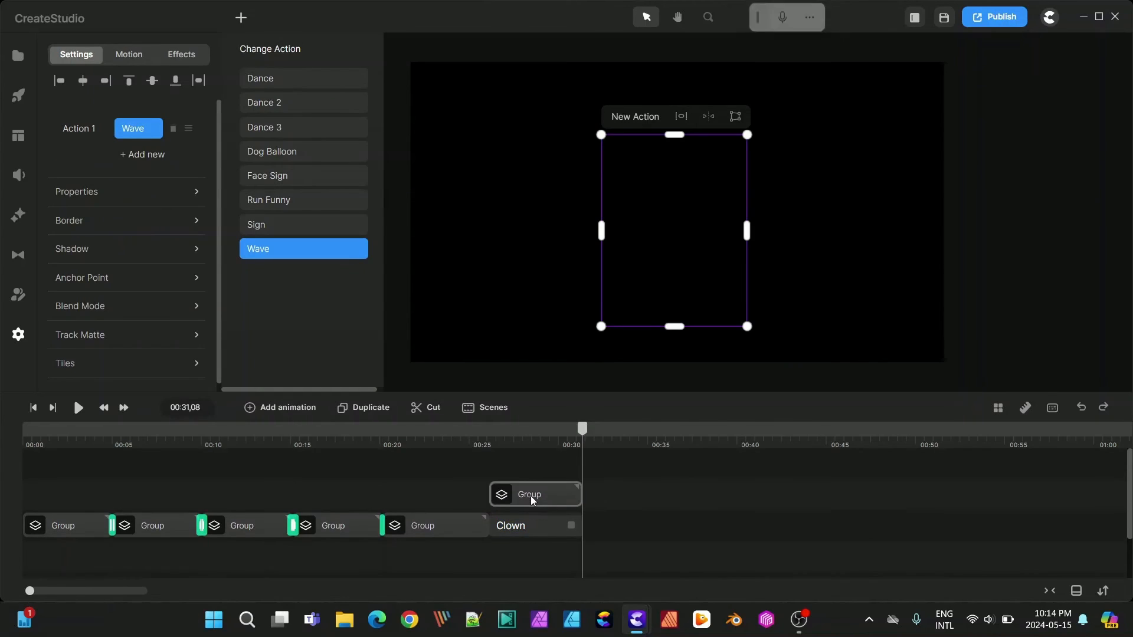
{"action": "double_click", "coordinate": [530, 497]}
{"action": "left_click", "coordinate": [64, 495]}
{"action": "left_click_drag", "start_coordinate": [115, 448], "coordinate": [79, 429]}
{"action": "left_click", "coordinate": [63, 530]}
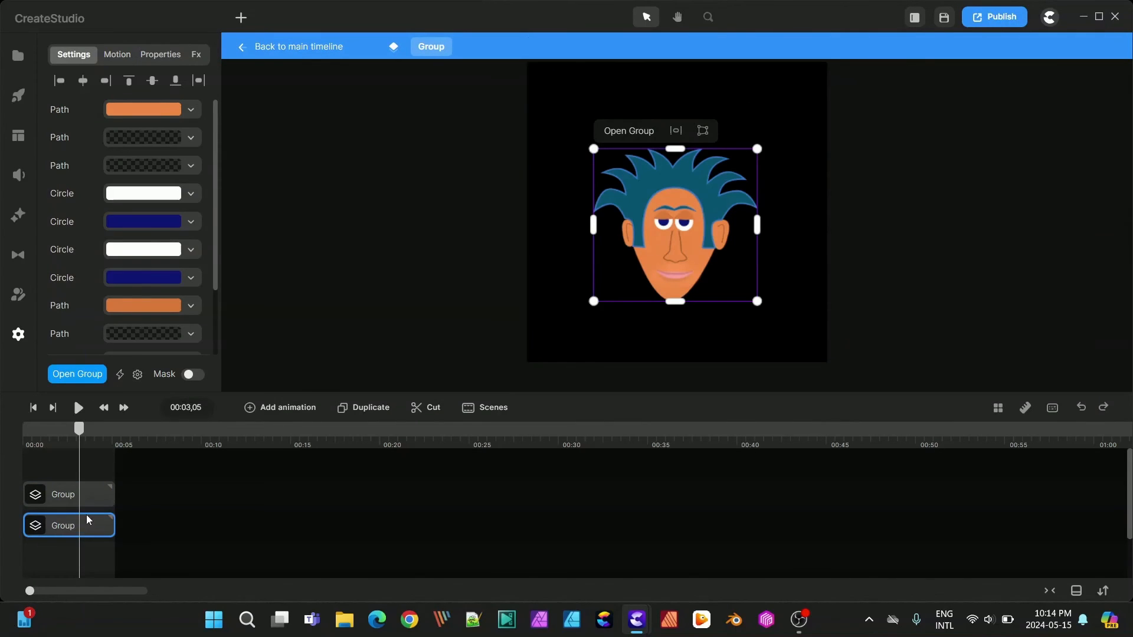
{"action": "left_click", "coordinate": [306, 50]}
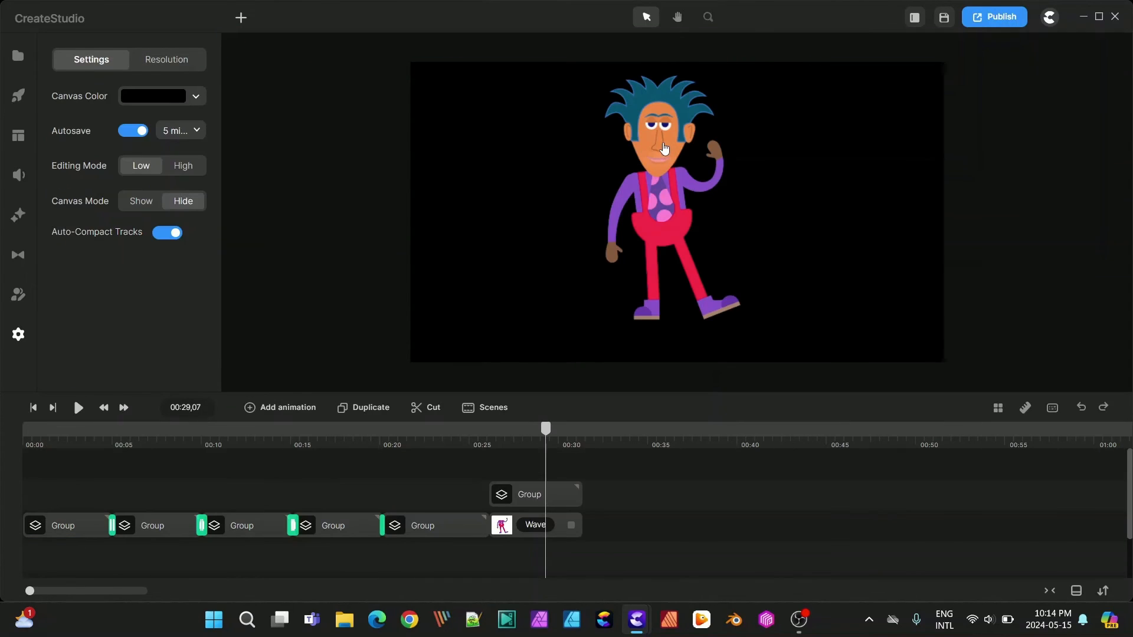
Step: Place the head group's anchor point at the character's chin
{"action": "left_click", "coordinate": [664, 149]}
{"action": "scroll", "coordinate": [130, 206], "scroll_direction": "down", "scroll_amount": 3}
{"action": "left_click", "coordinate": [160, 54]}
{"action": "scroll", "coordinate": [163, 295], "scroll_direction": "down", "scroll_amount": 3}
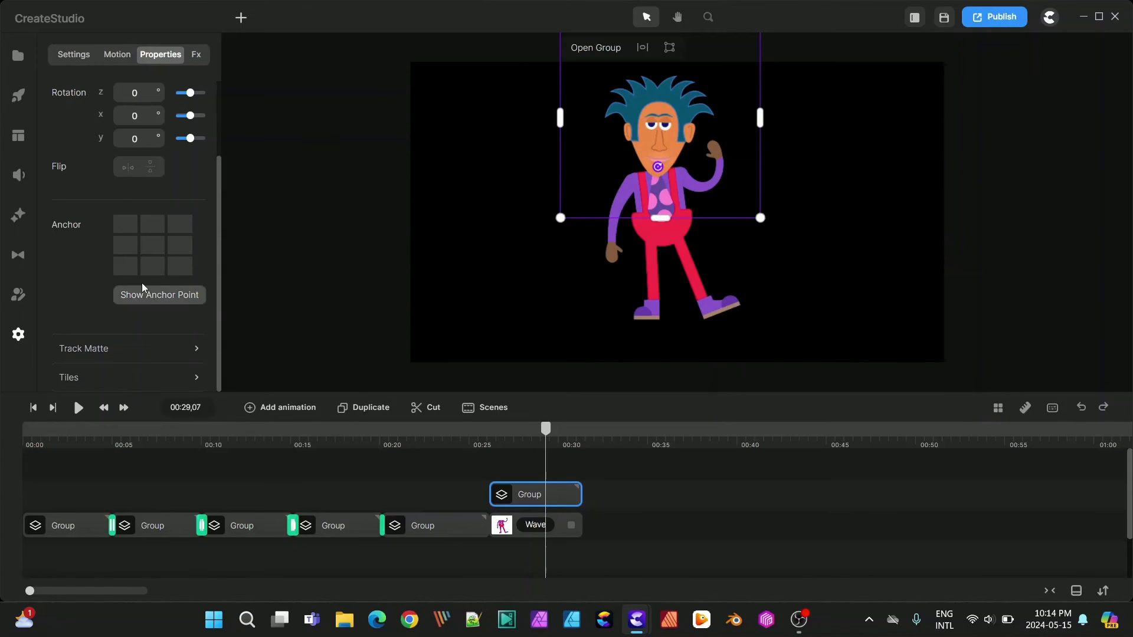
Step: Apply a looping Swing rotation animation to the head group
{"action": "left_click", "coordinate": [117, 55]}
{"action": "left_click", "coordinate": [183, 168]}
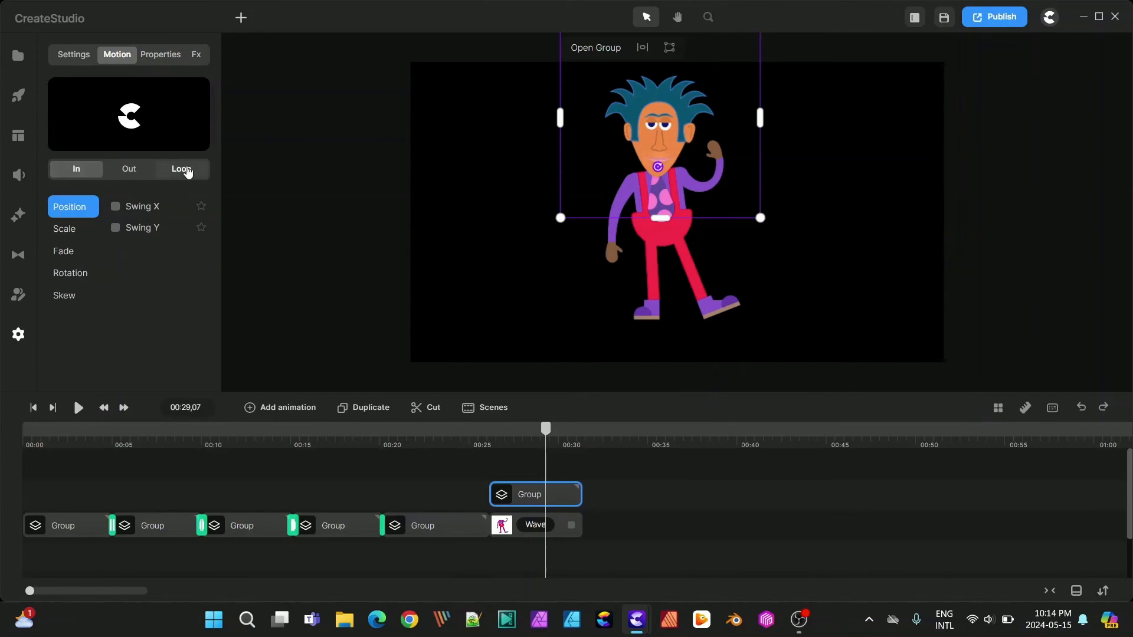
{"action": "left_click", "coordinate": [70, 273]}
{"action": "left_click", "coordinate": [116, 206]}
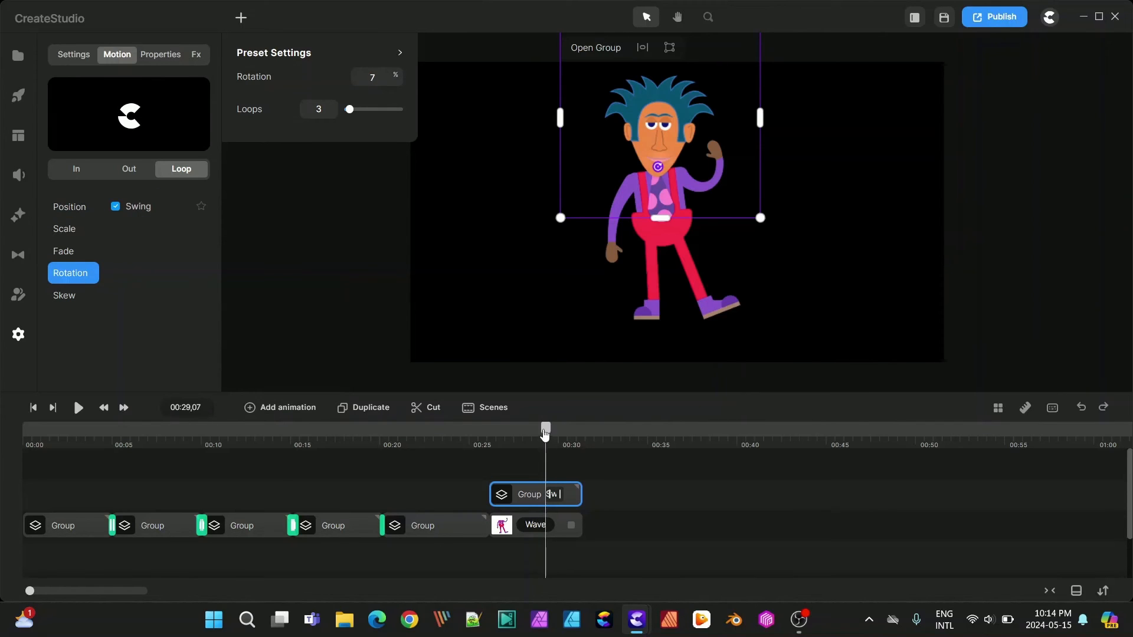
Step: Stretch the Swing animation across the full length of the head clip and preview the character's movement
{"action": "left_click_drag", "start_coordinate": [544, 434], "coordinate": [486, 430]}
{"action": "key", "text": "space"}
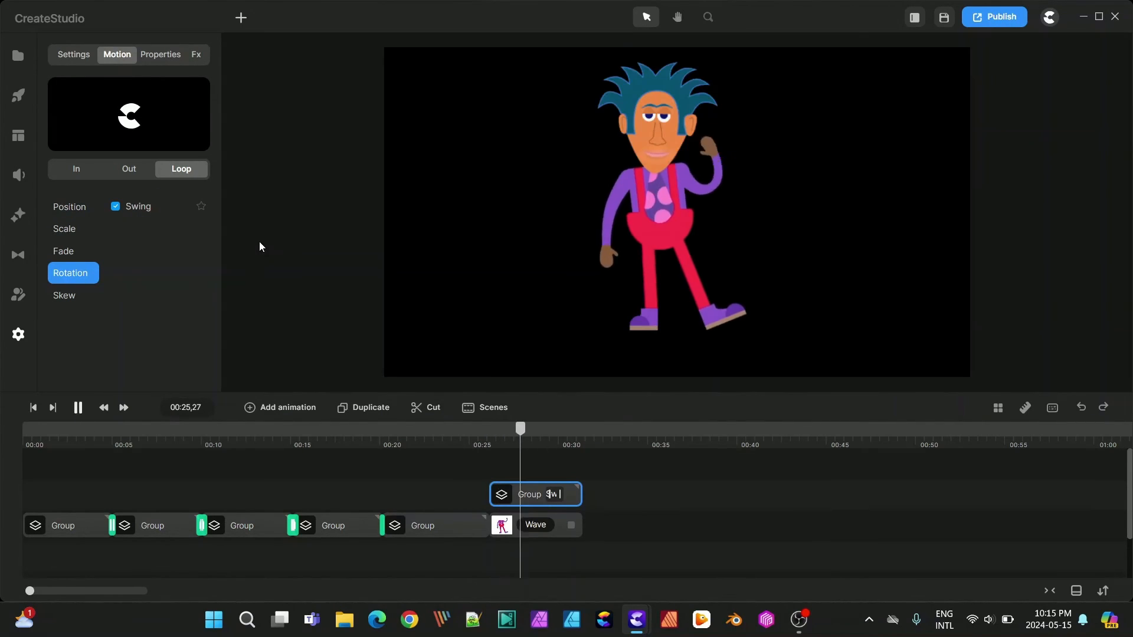
{"action": "left_click_drag", "start_coordinate": [506, 497], "coordinate": [578, 497]}
{"action": "left_click_drag", "start_coordinate": [579, 431], "coordinate": [476, 431]}
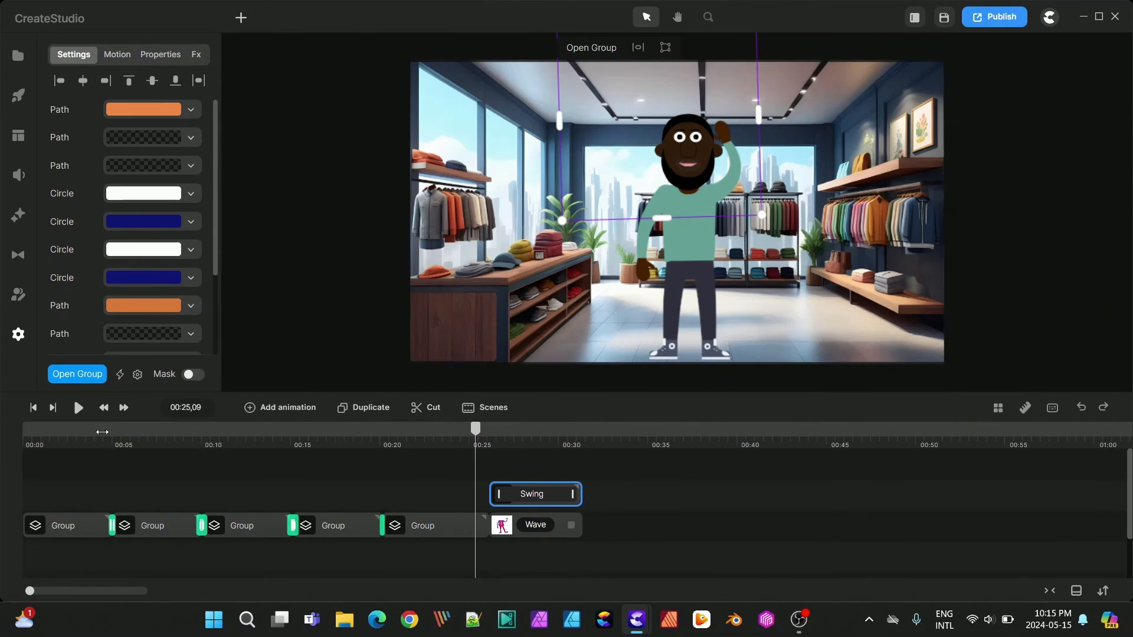
{"action": "key", "text": "space"}
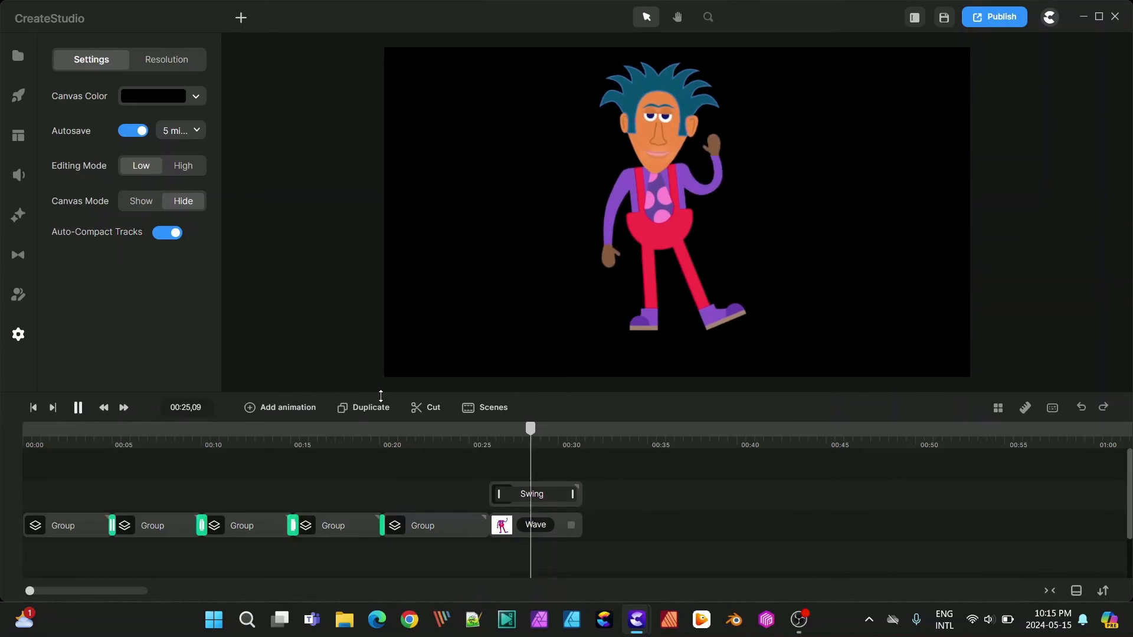
Step: Group the head clip with the Clown body clip and enlarge the grouped character to nearly the full canvas height
{"action": "left_click", "coordinate": [534, 525]}
{"action": "left_click", "coordinate": [551, 502]}
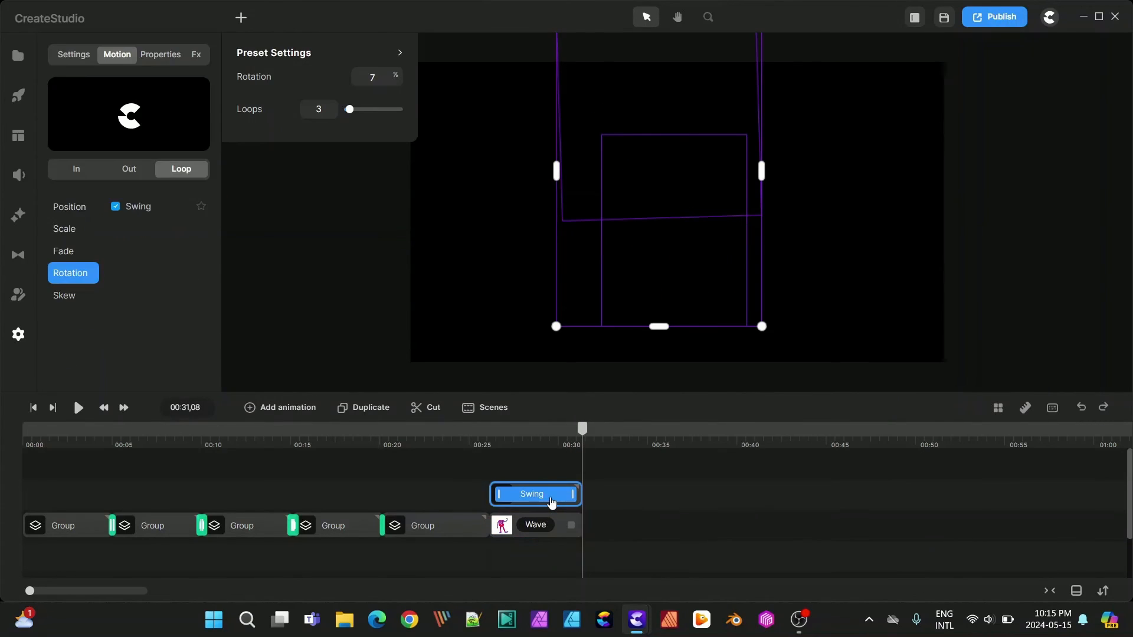
{"action": "left_click", "coordinate": [551, 501]}
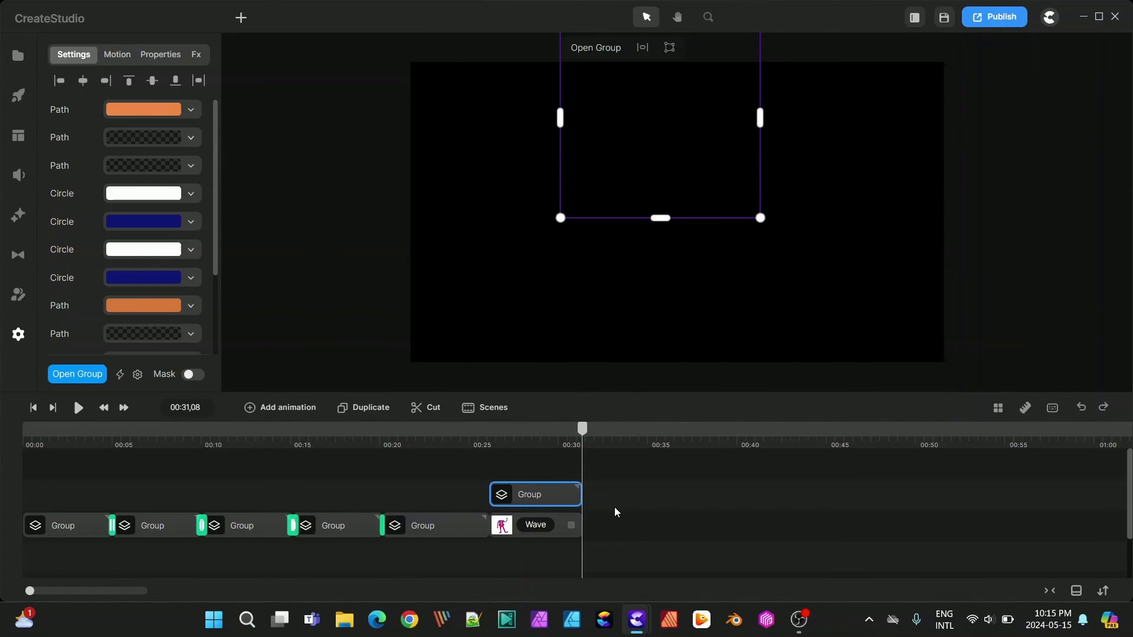
{"action": "left_click", "coordinate": [588, 535]}
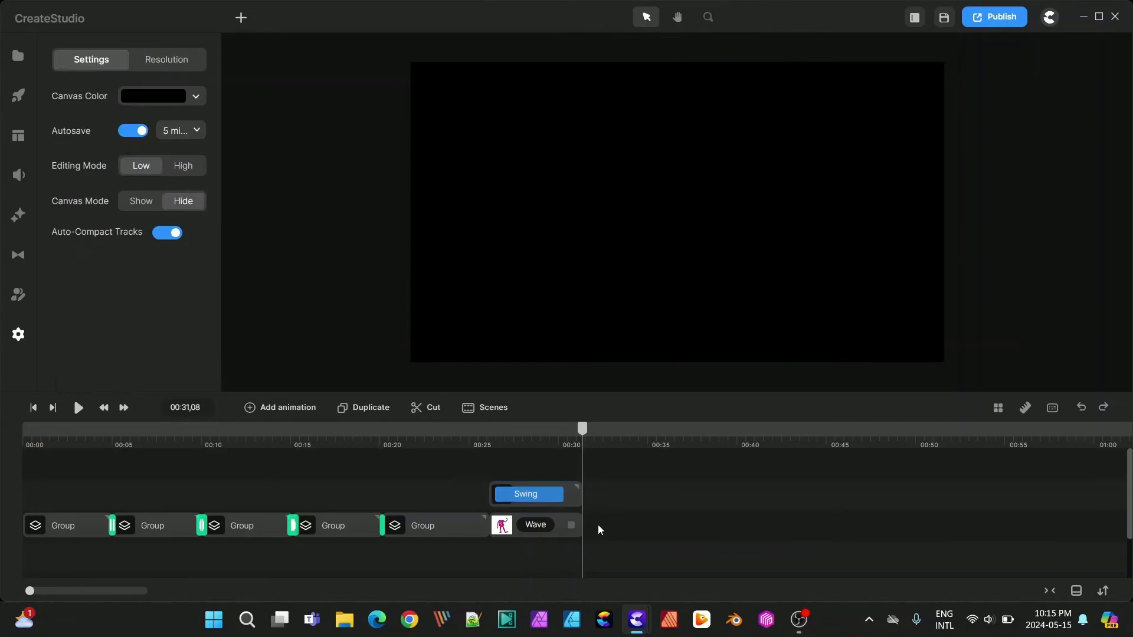
{"action": "left_click", "coordinate": [534, 524]}
{"action": "left_click", "coordinate": [526, 485], "text": "shift"}
{"action": "key", "text": "ctrl+g"}
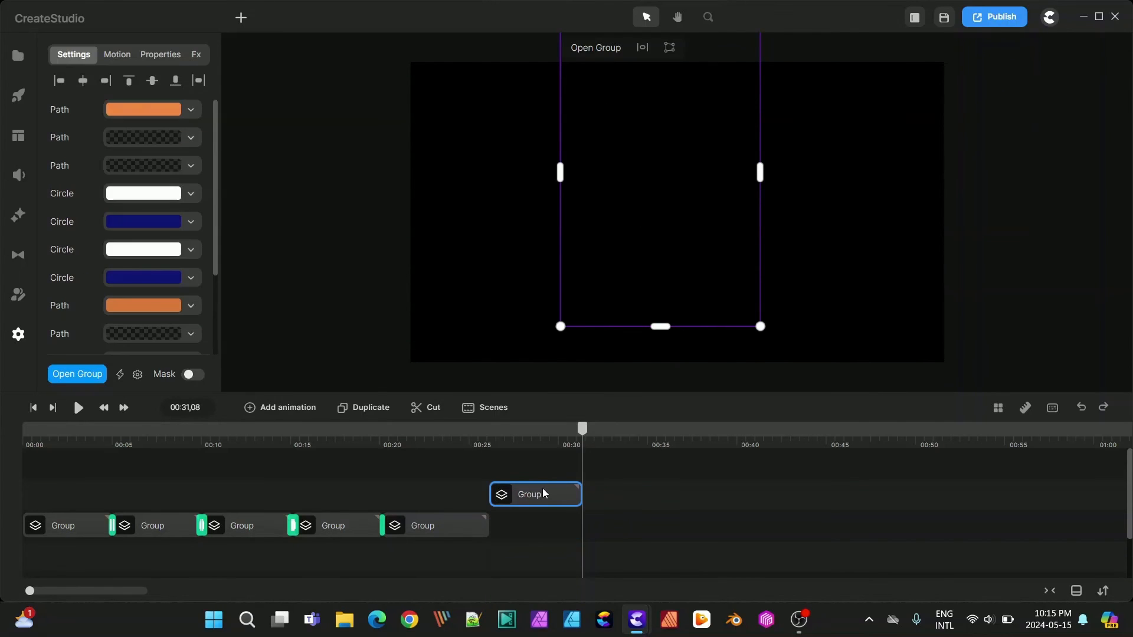
{"action": "left_click_drag", "start_coordinate": [588, 437], "coordinate": [557, 436]}
{"action": "left_click_drag", "start_coordinate": [760, 327], "coordinate": [780, 357]}
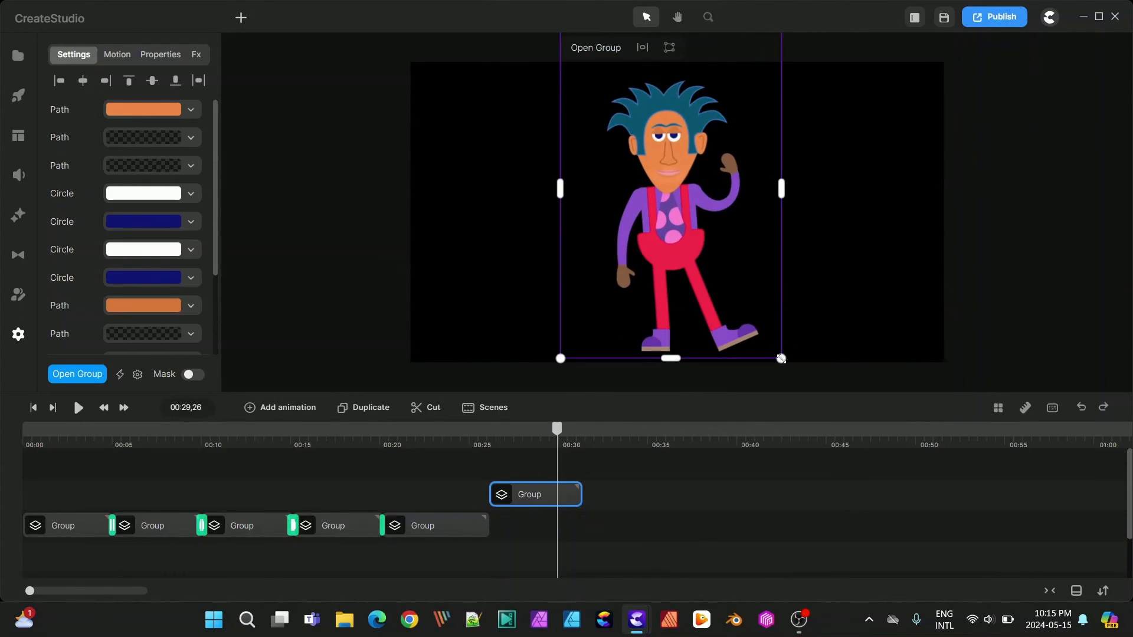
Step: Search the asset library for "circus" and download the Circus 5 background
{"action": "left_click", "coordinate": [20, 95]}
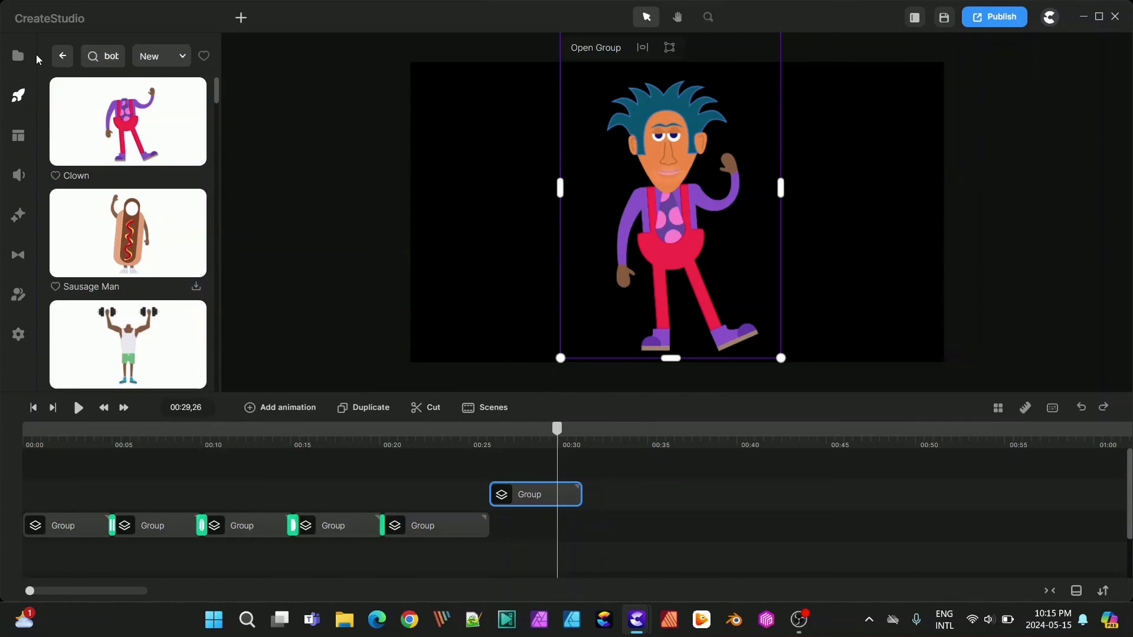
{"action": "left_click", "coordinate": [126, 56]}
{"action": "type", "text": "circus"}
{"action": "key", "text": "Return"}
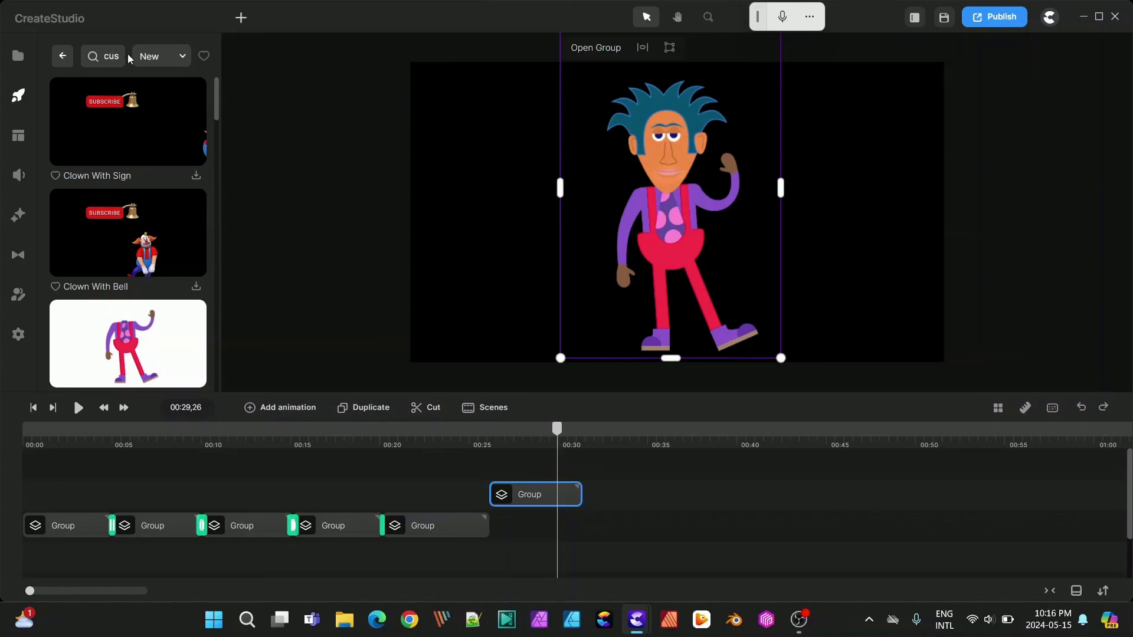
{"action": "scroll", "coordinate": [144, 185], "scroll_direction": "down", "scroll_amount": 5}
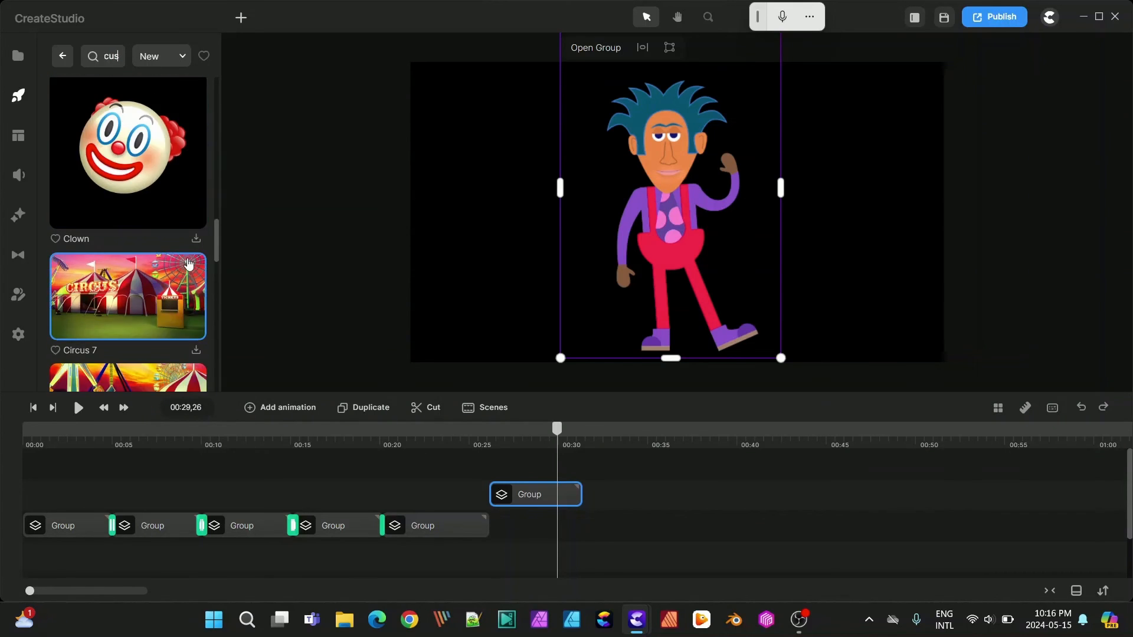
{"action": "scroll", "coordinate": [189, 264], "scroll_direction": "down", "scroll_amount": 3}
{"action": "left_click", "coordinate": [196, 351]}
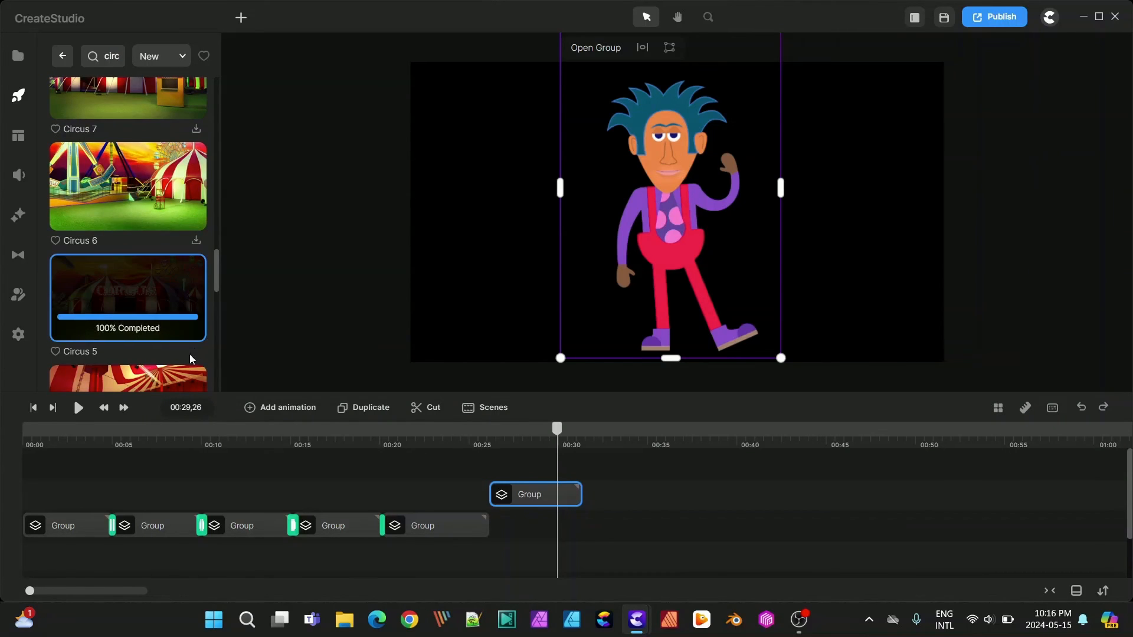
Step: Add the Circus 5 image on the track beneath the character group and scale it to cover the whole canvas
{"action": "left_click_drag", "start_coordinate": [151, 298], "coordinate": [534, 525]}
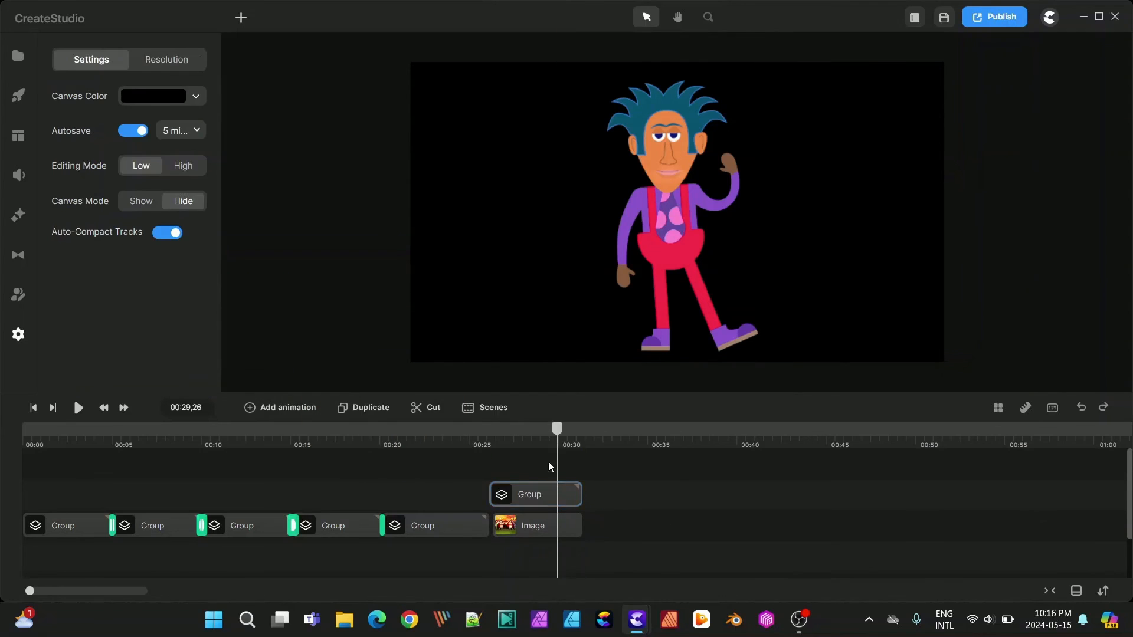
{"action": "left_click", "coordinate": [543, 266]}
{"action": "left_click_drag", "start_coordinate": [463, 331], "coordinate": [401, 359]}
{"action": "left_click_drag", "start_coordinate": [890, 93], "coordinate": [959, 72]}
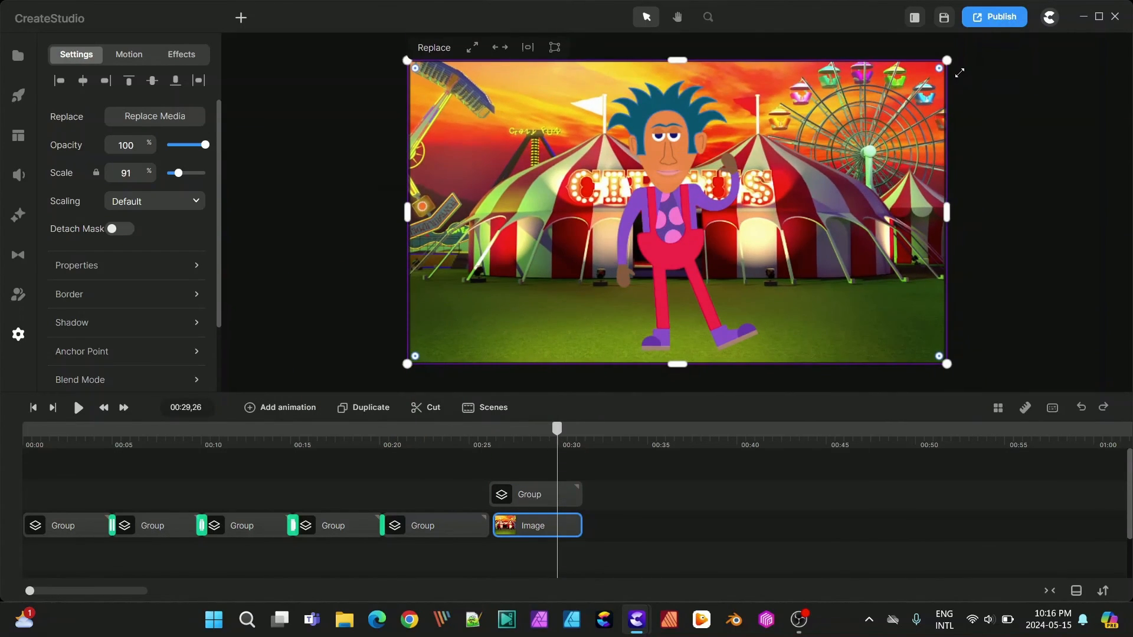
{"action": "left_click", "coordinate": [985, 169]}
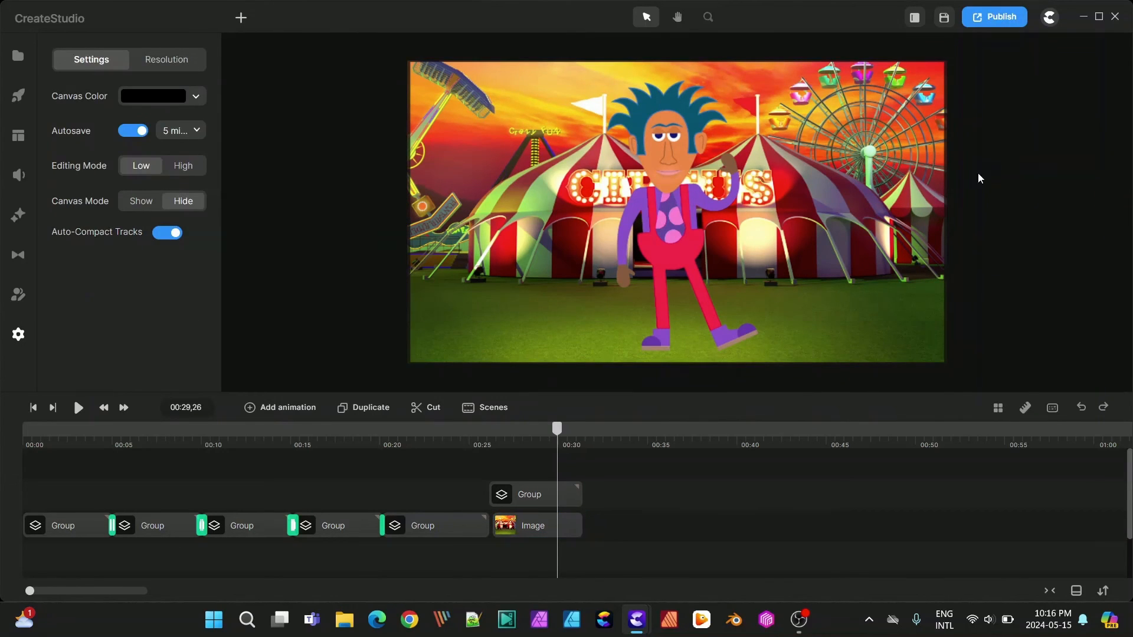
Step: Align the circus image clip's start with the character group's start, then select both clips and bring up their options
{"action": "left_click_drag", "start_coordinate": [557, 428], "coordinate": [480, 442]}
{"action": "left_click", "coordinate": [536, 513]}
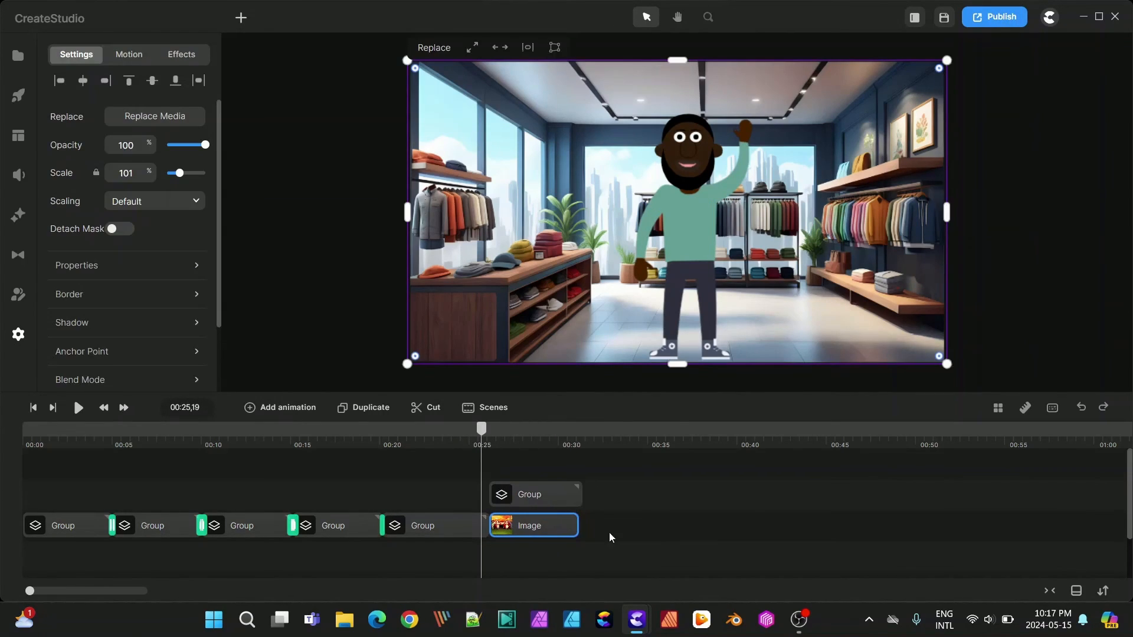
{"action": "left_click_drag", "start_coordinate": [609, 533], "coordinate": [553, 494]}
{"action": "right_click", "coordinate": [554, 491]}
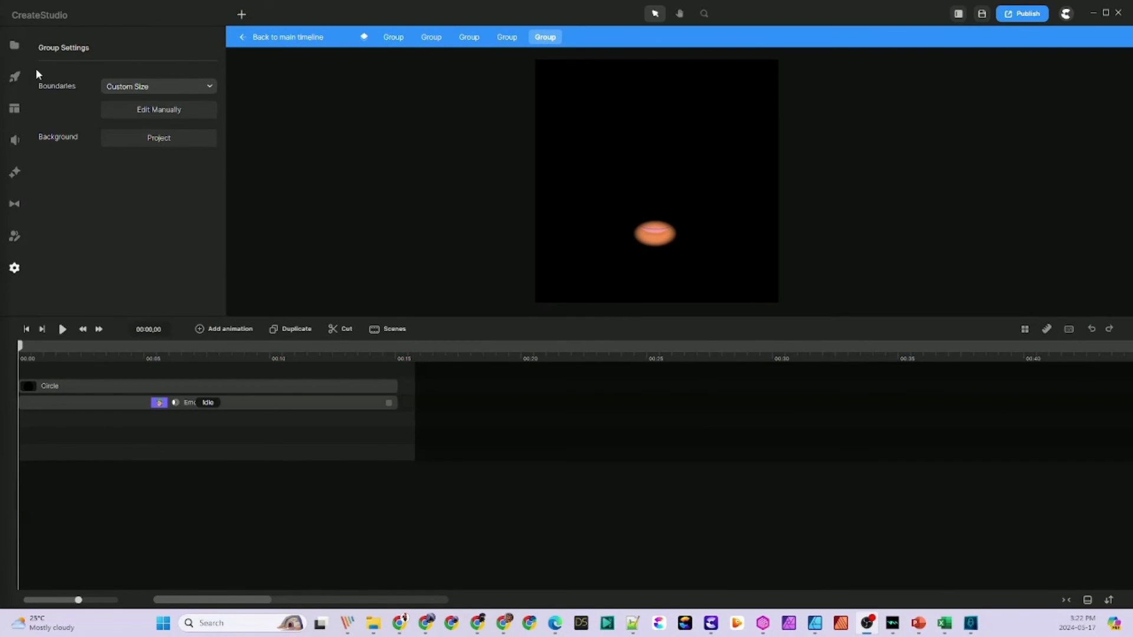
Step: Add a Text to Speech audio clip from the project media to a track above the circle in the mouth group
{"action": "left_click", "coordinate": [16, 52]}
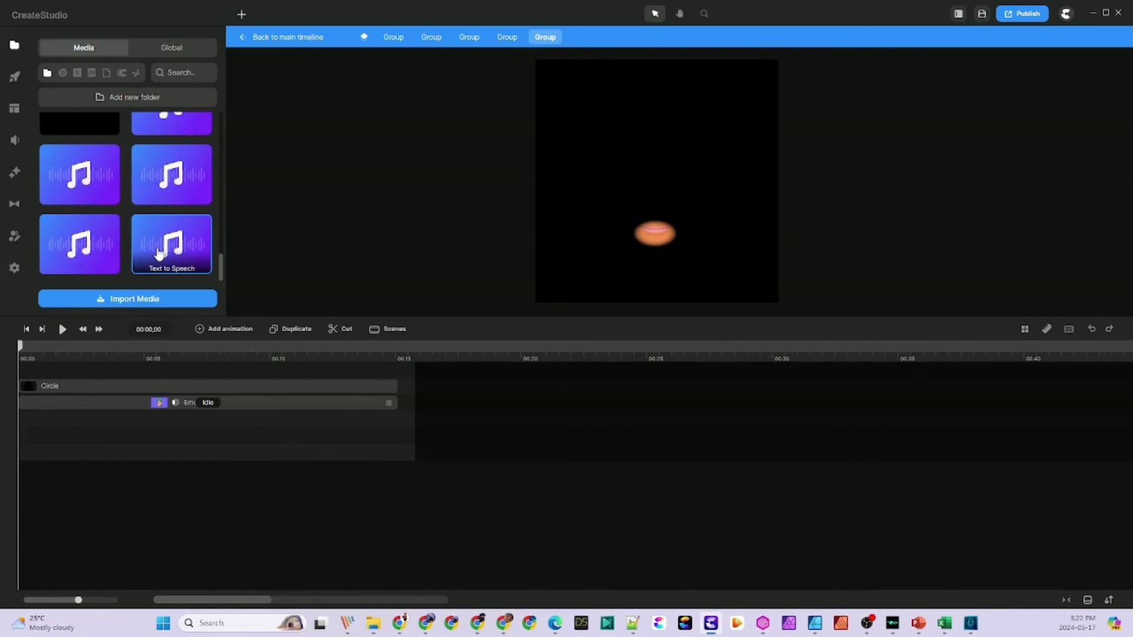
{"action": "left_click_drag", "start_coordinate": [160, 254], "coordinate": [70, 368]}
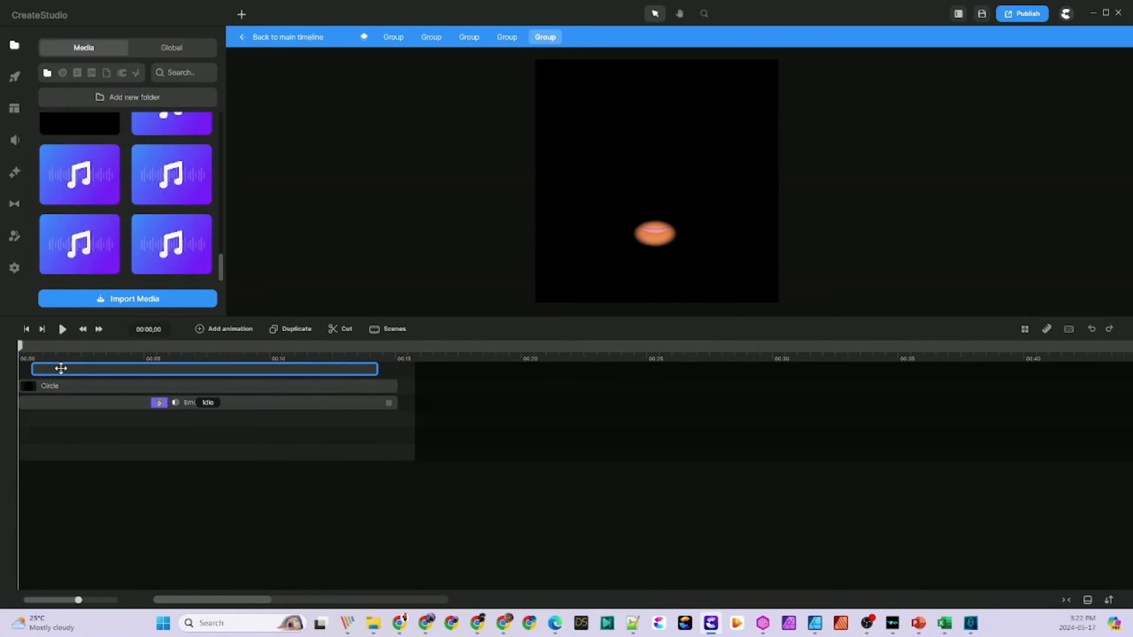
{"action": "left_click_drag", "start_coordinate": [190, 394], "coordinate": [221, 385]}
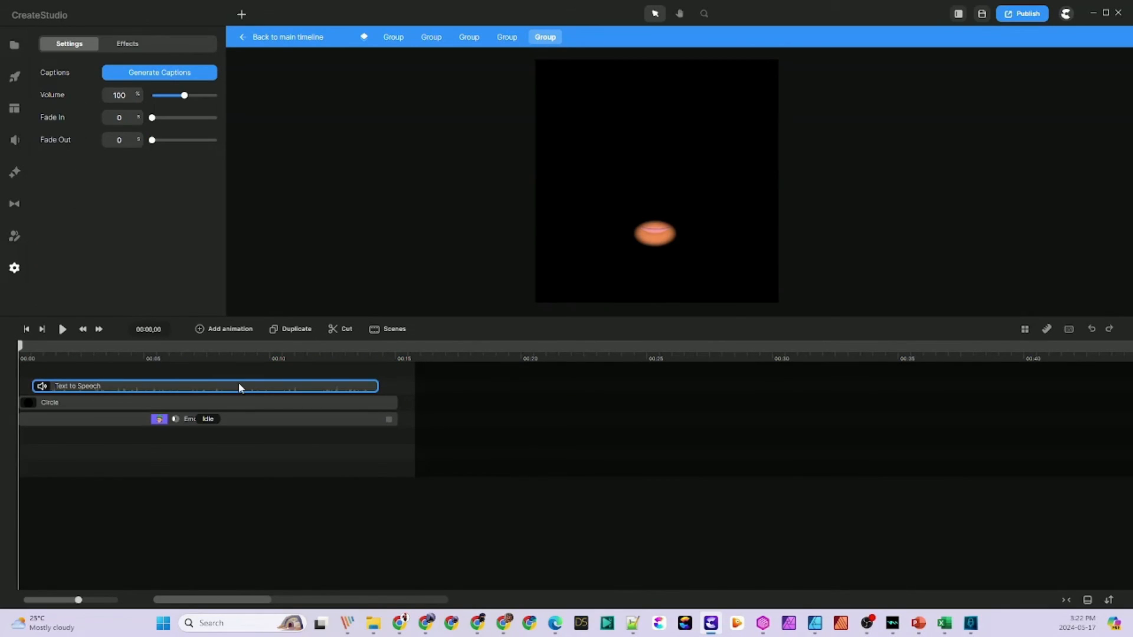
Step: Lip-sync the Text to Speech clip with Emoji Male and play the mouth group to check it
{"action": "right_click", "coordinate": [238, 387]}
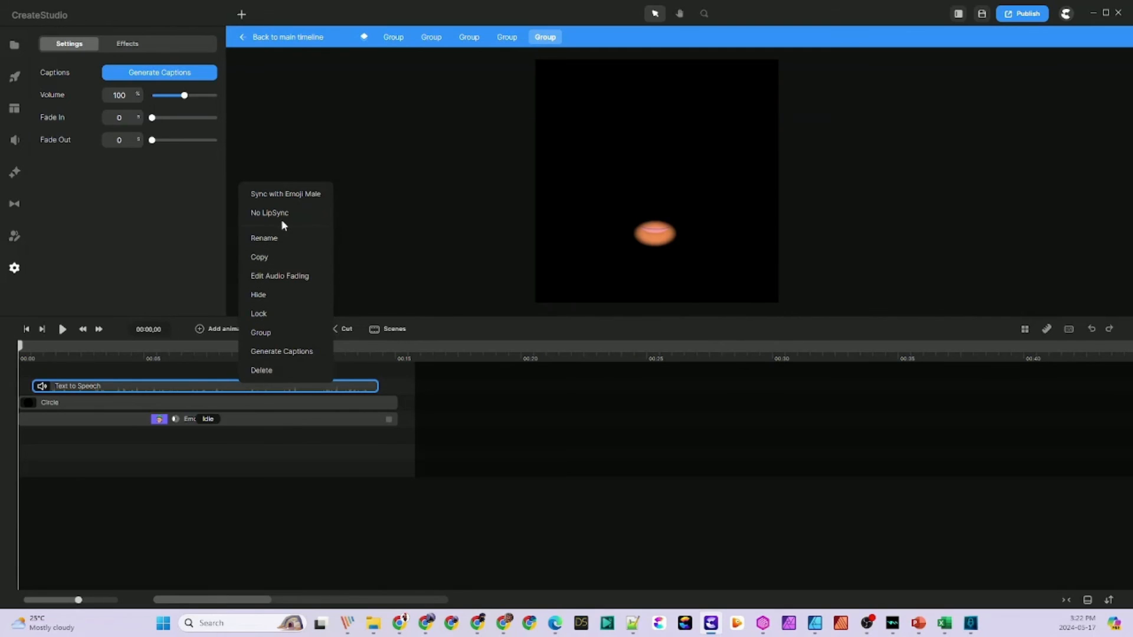
{"action": "left_click", "coordinate": [293, 195]}
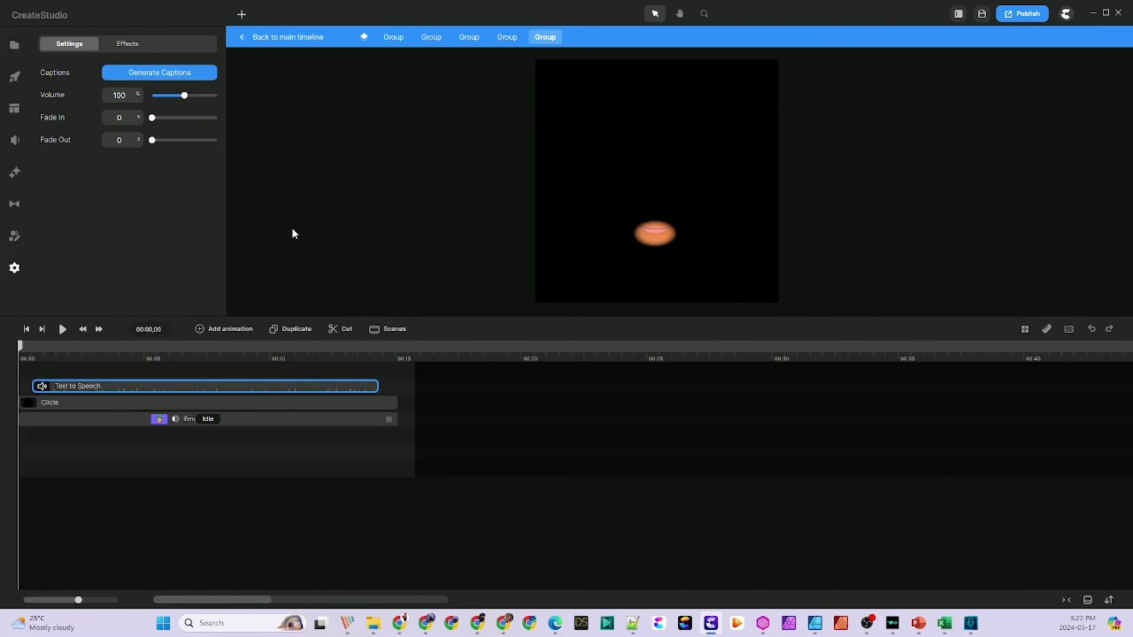
{"action": "left_click", "coordinate": [61, 331]}
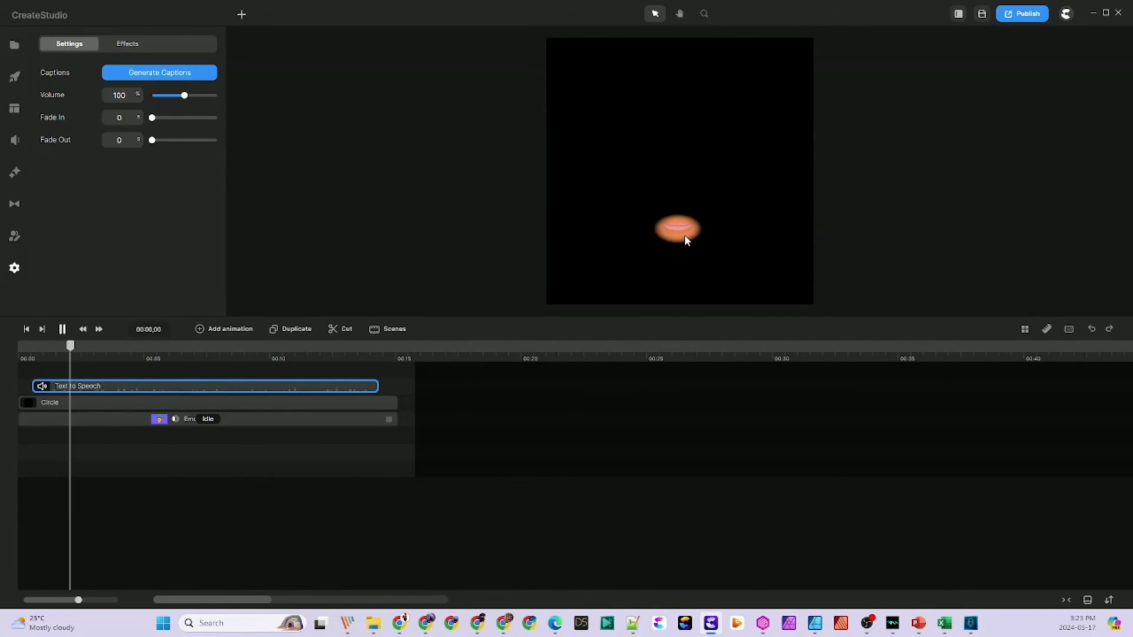